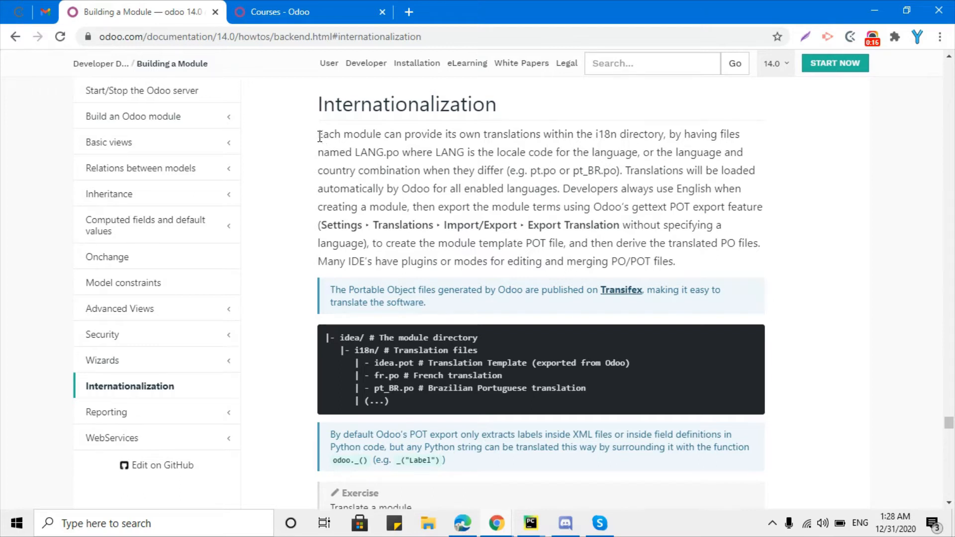
- Read the Internationalization section's introduction on module translations, the i18n directory, LANG.po file naming and enabled languages
drag(318, 134, 409, 136)
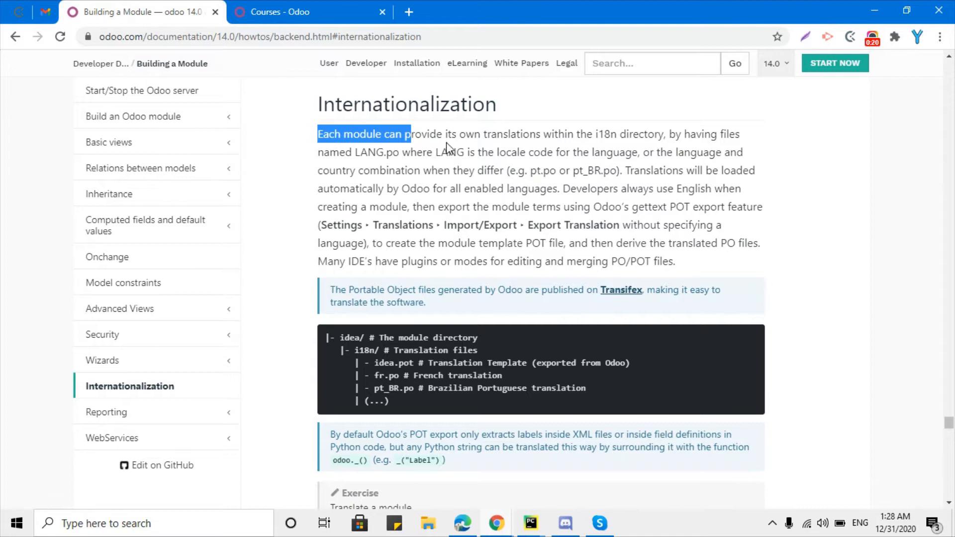
drag(442, 134, 541, 137)
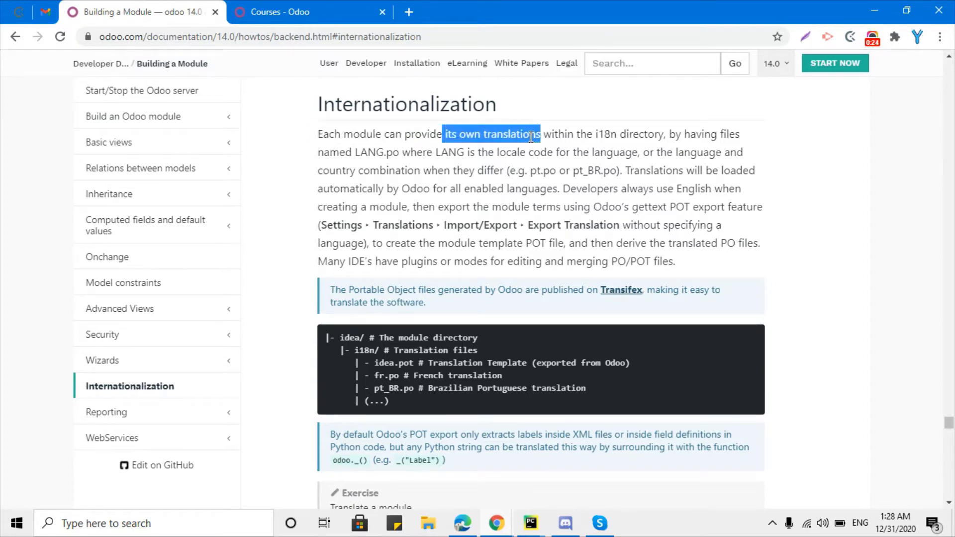
double_click(531, 136)
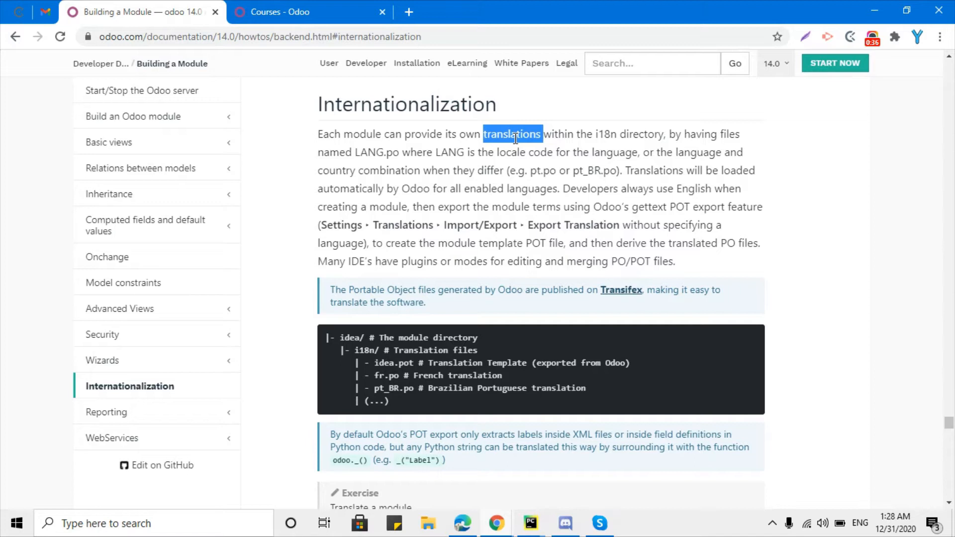
click(437, 136)
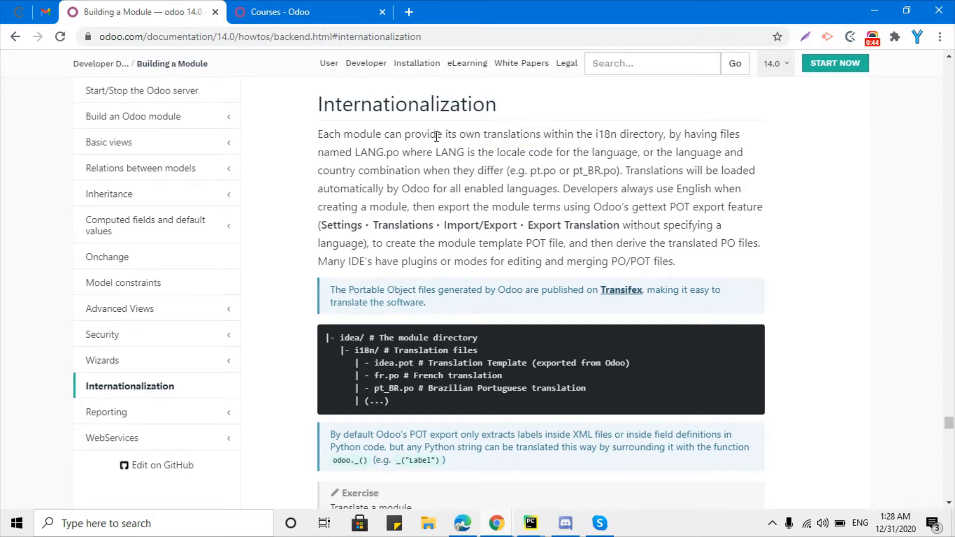
drag(457, 134, 630, 147)
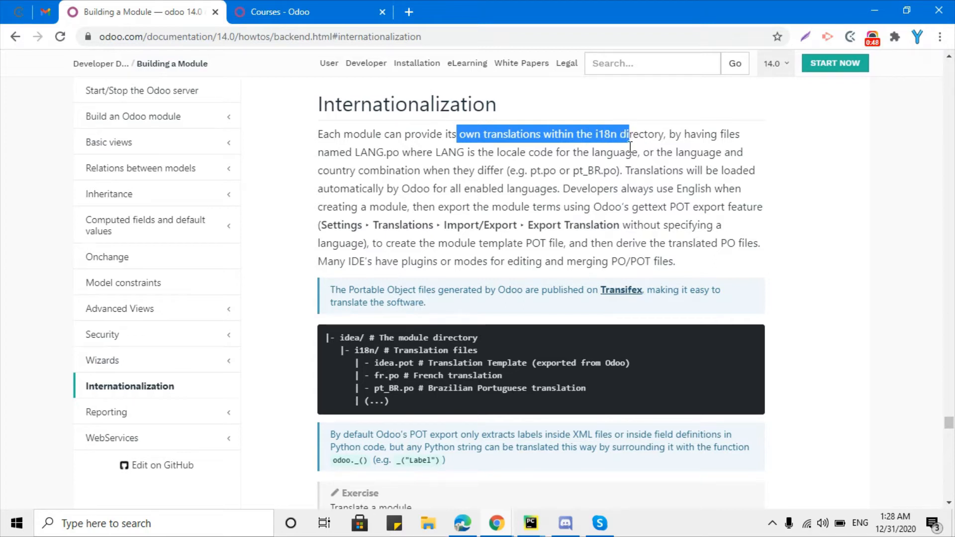
drag(354, 153, 401, 153)
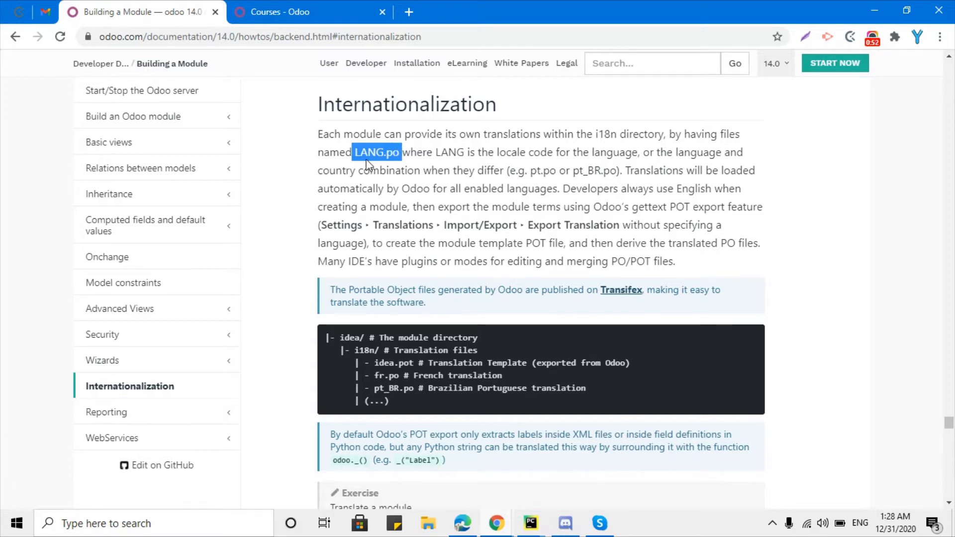
click(395, 152)
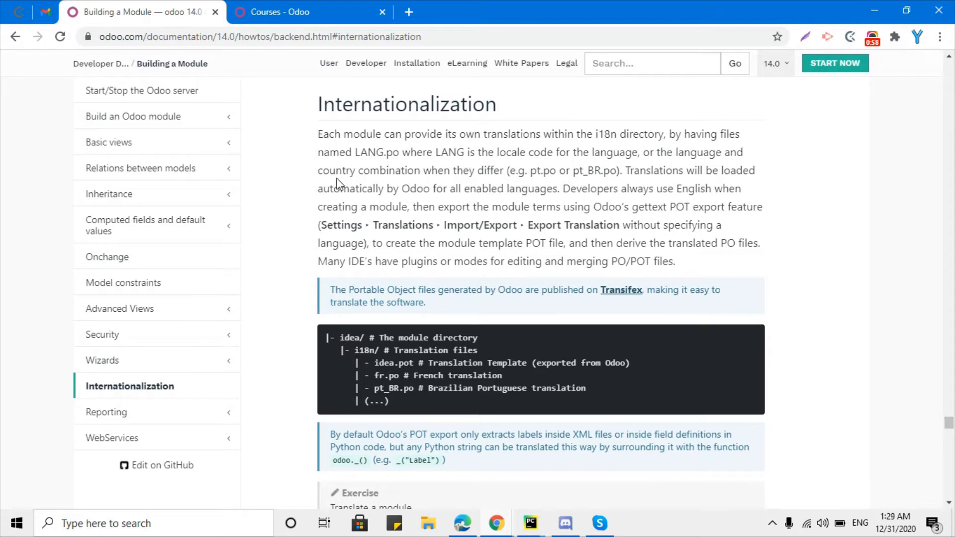
drag(350, 170, 581, 185)
click(490, 188)
drag(470, 189, 551, 189)
- Switch to the local Odoo instance and open the list of translation languages in Settings
click(321, 6)
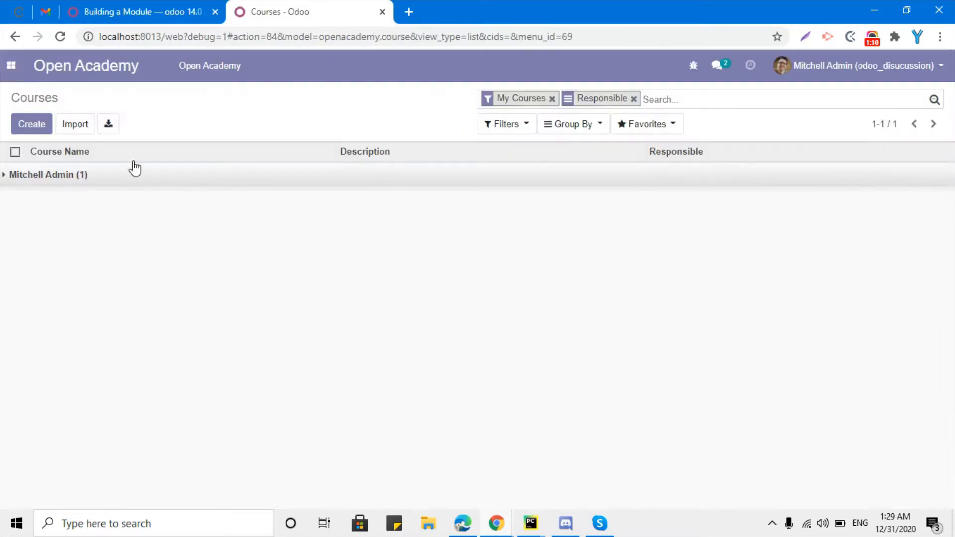
click(12, 66)
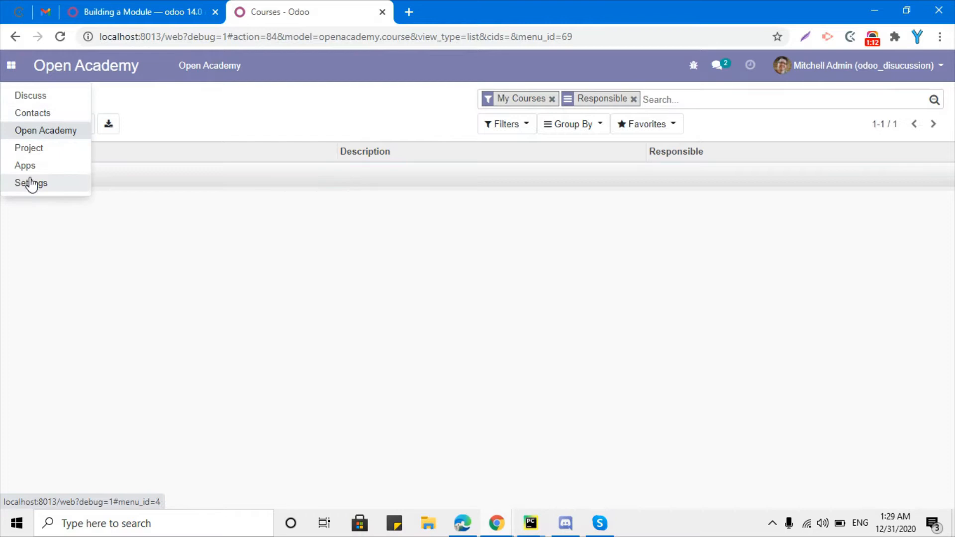
click(28, 182)
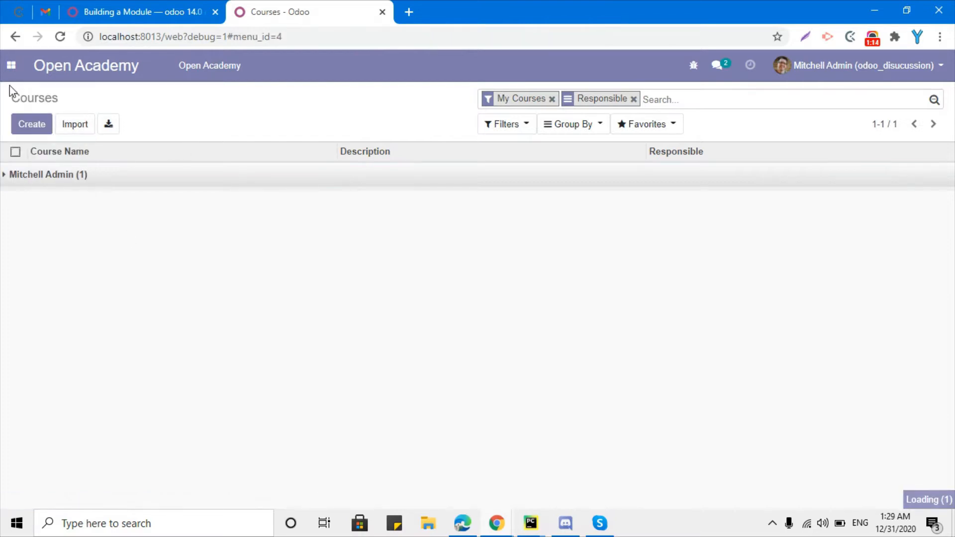
drag(183, 36, 235, 37)
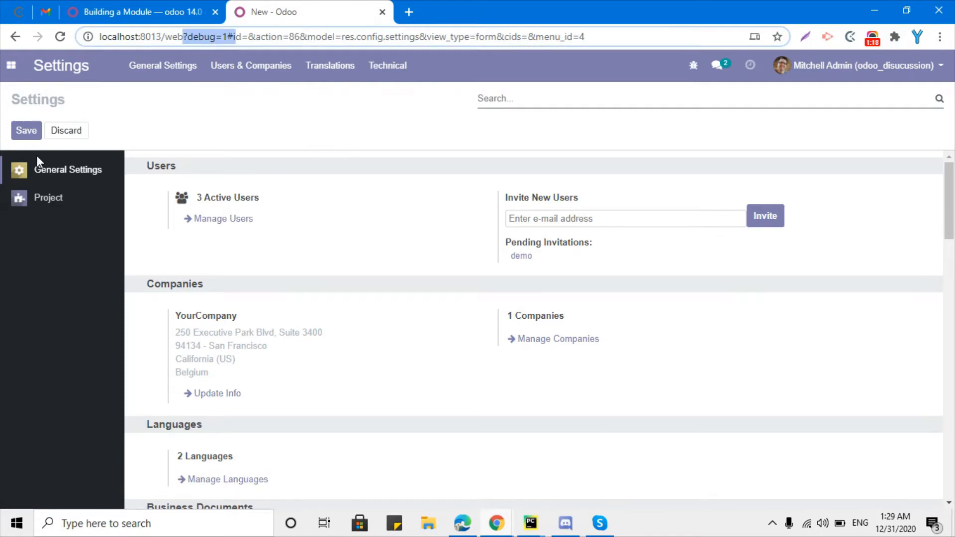
click(345, 70)
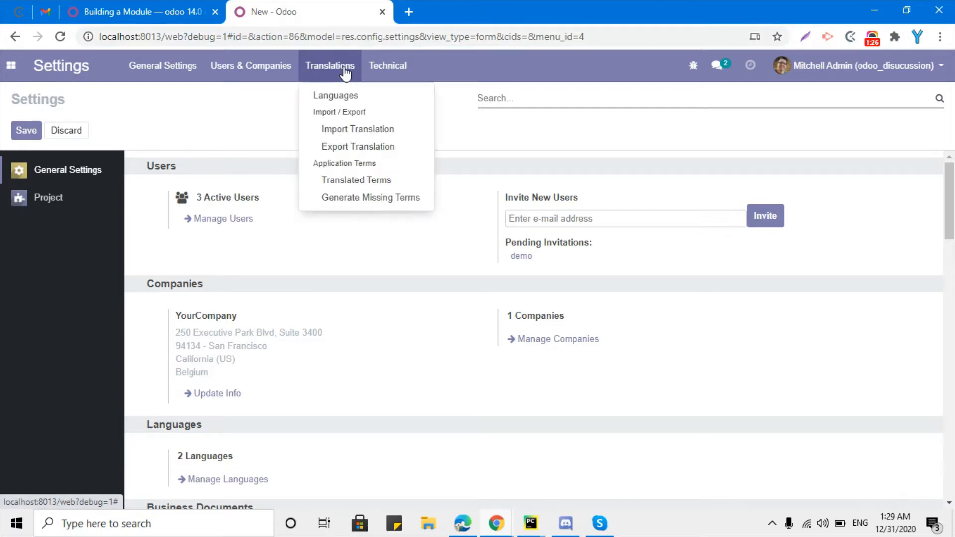
click(343, 96)
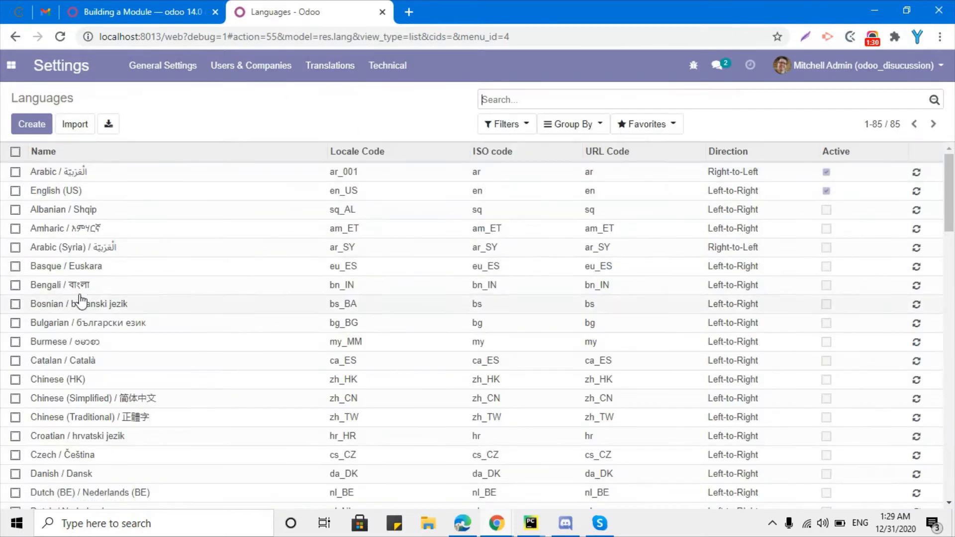
- Browse the available languages and inspect the options for loading the Arabic translation, then cancel without loading it
scroll(156, 226, down, 10)
scroll(157, 226, up, 10)
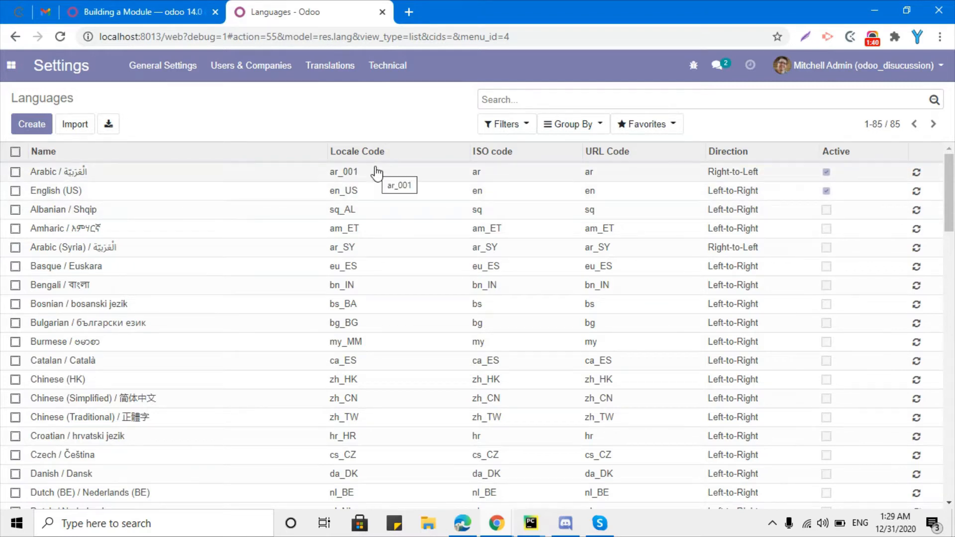
scroll(281, 203, down, 5)
scroll(280, 229, up, 2)
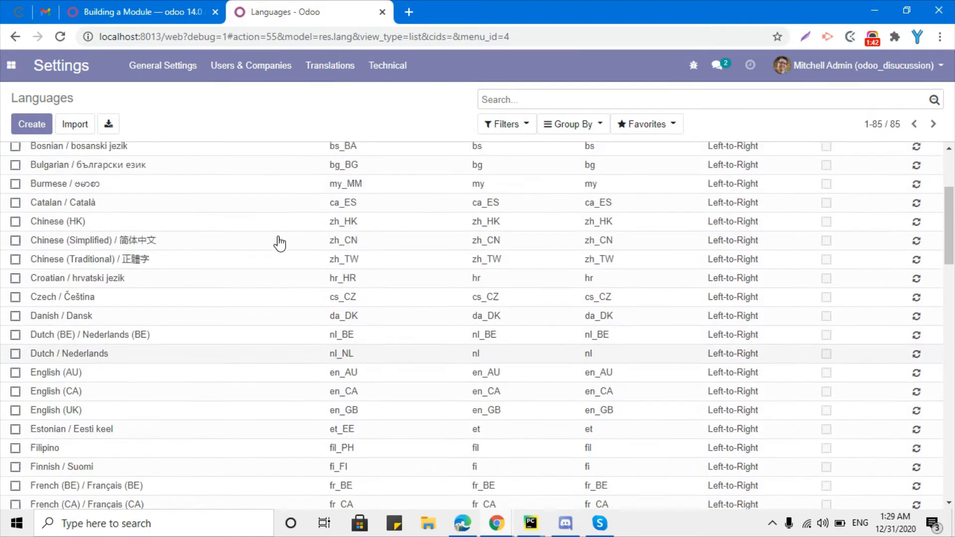
scroll(279, 242, up, 3)
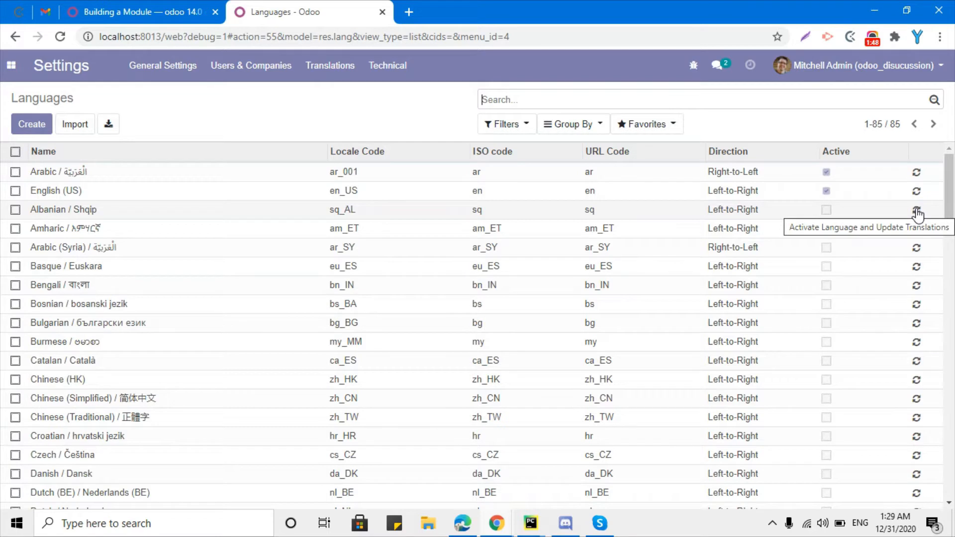
click(917, 175)
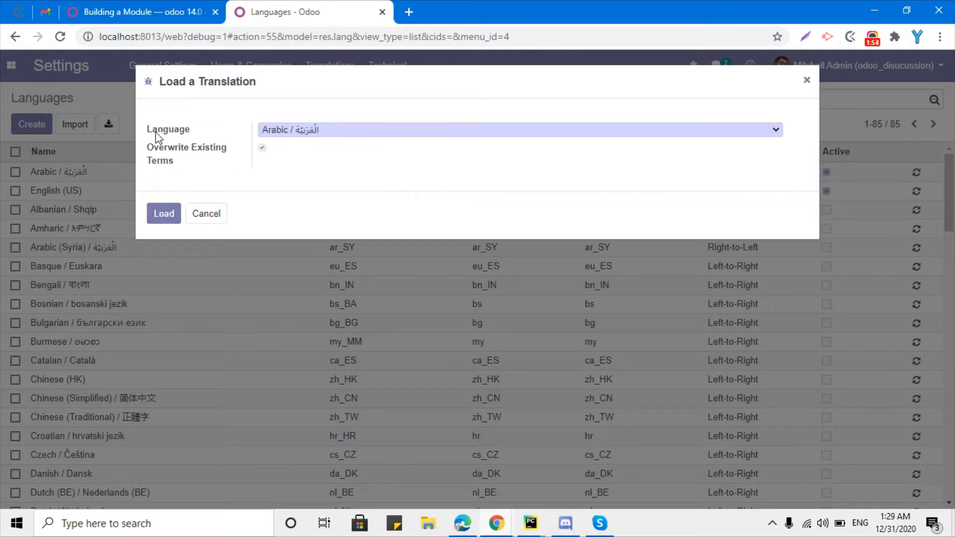
drag(152, 154, 204, 162)
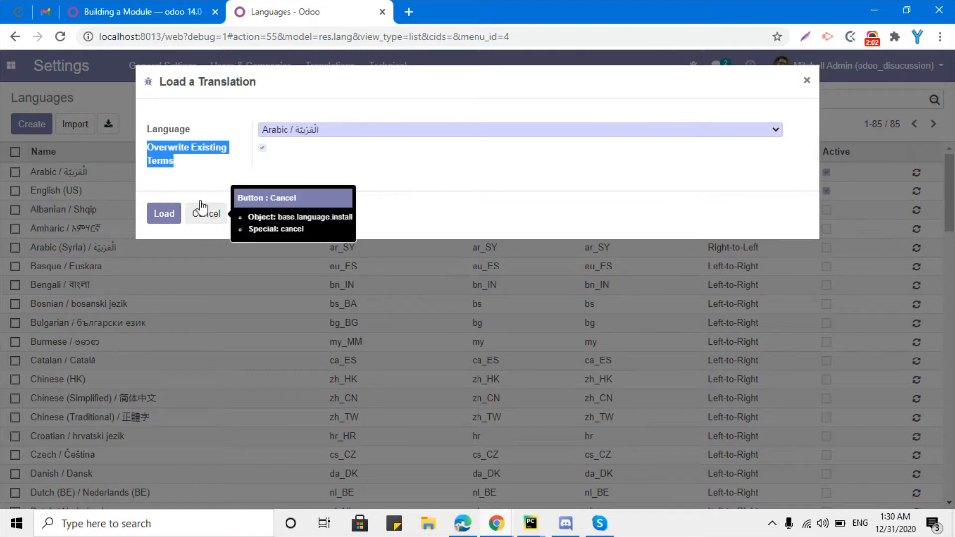
click(207, 217)
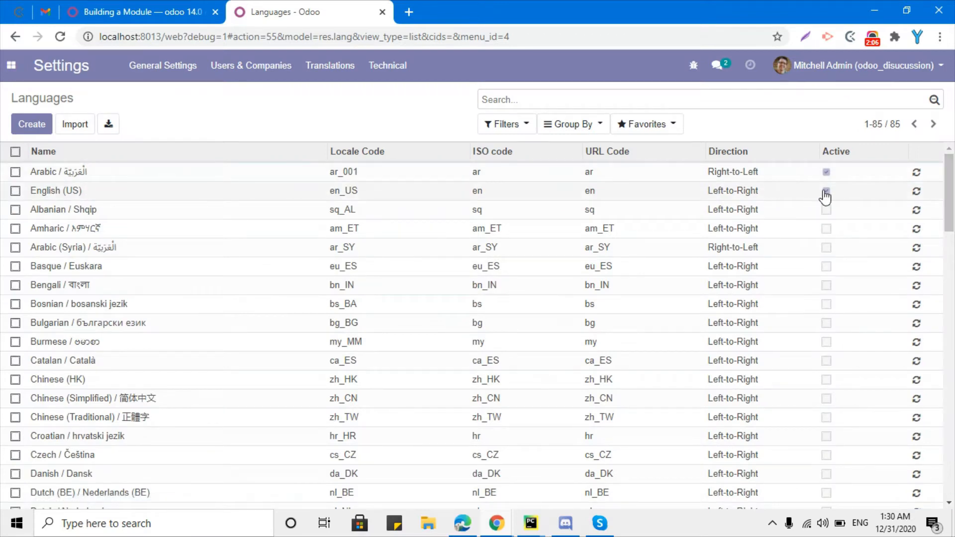
- Open the Arabic language record for editing and inspect its Direction options, keeping Right-to-Left
click(776, 179)
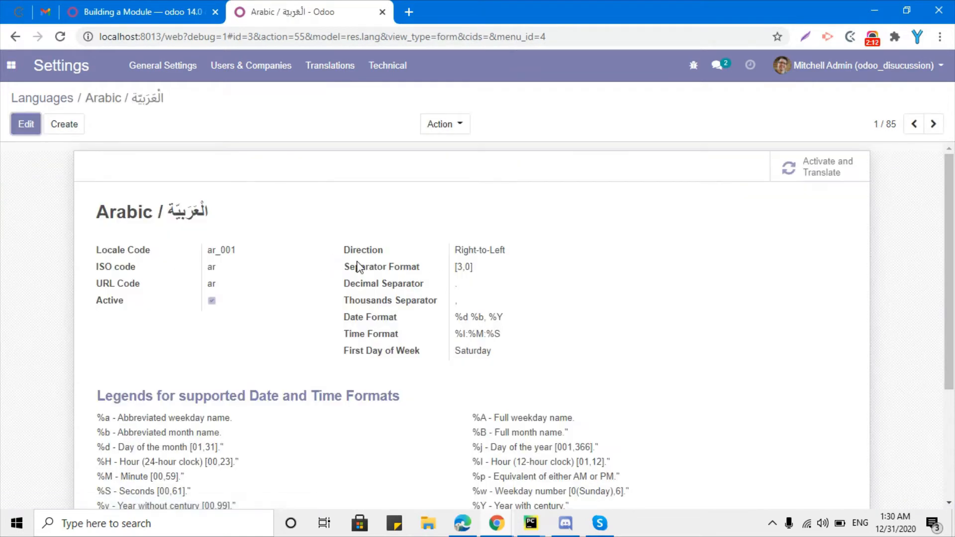
click(41, 127)
scroll(369, 164, down, 3)
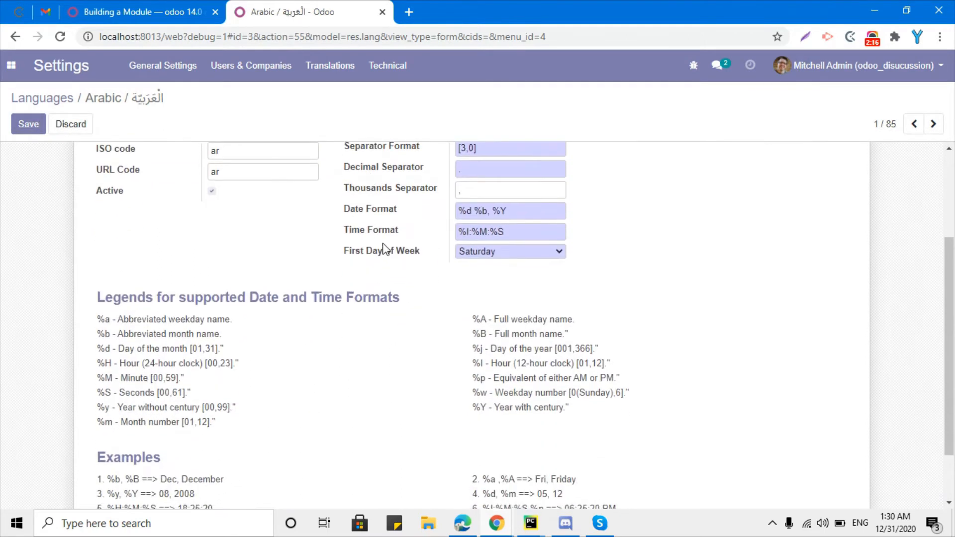
scroll(383, 249, up, 3)
scroll(307, 260, down, 2)
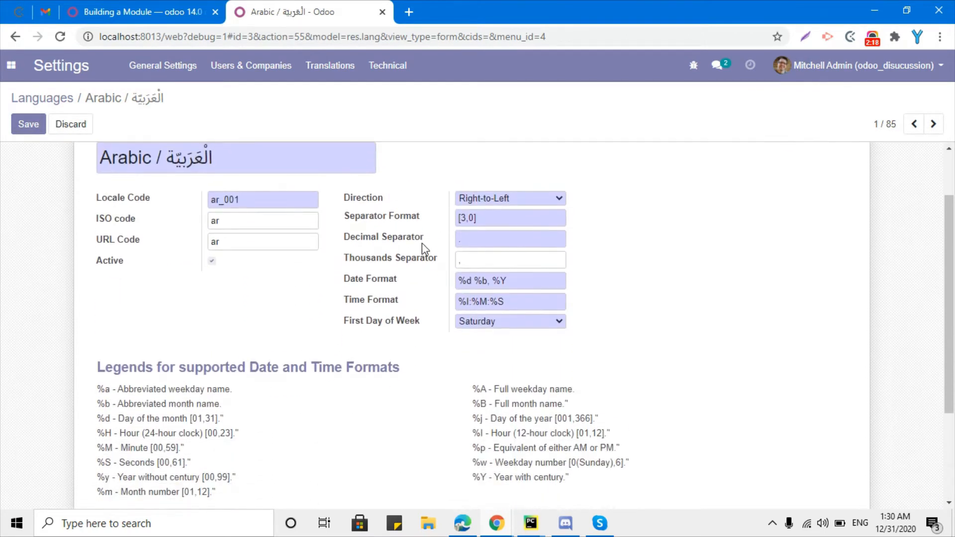
drag(356, 198, 398, 201)
click(501, 199)
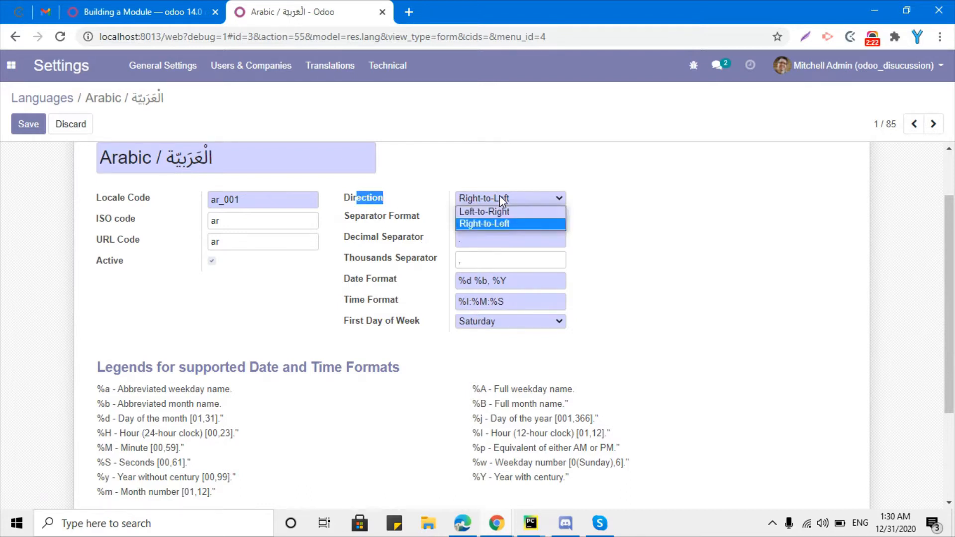
click(503, 224)
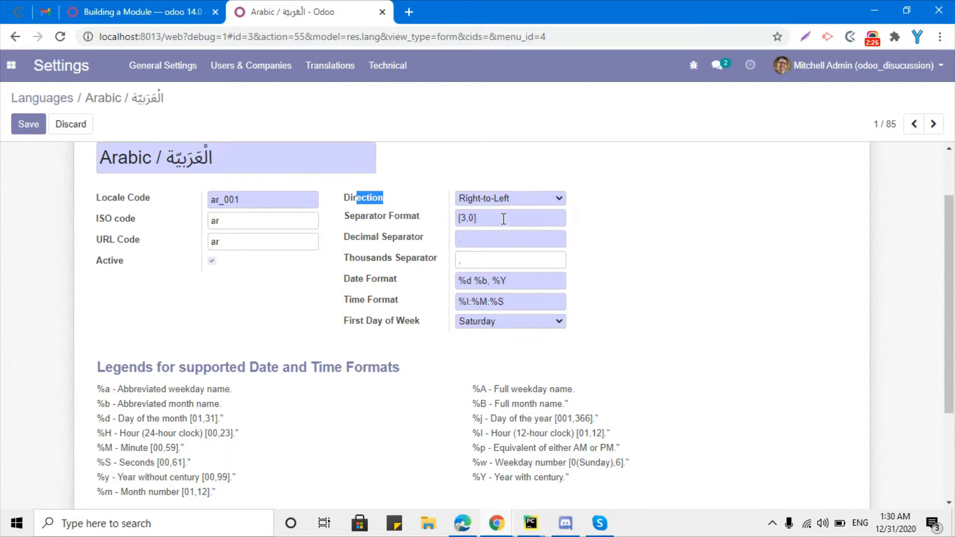
click(580, 205)
- Examine the Arabic record's decimal and thousands separators, first-day-of-week choices, and the date and time format legends
scroll(447, 218, down, 1)
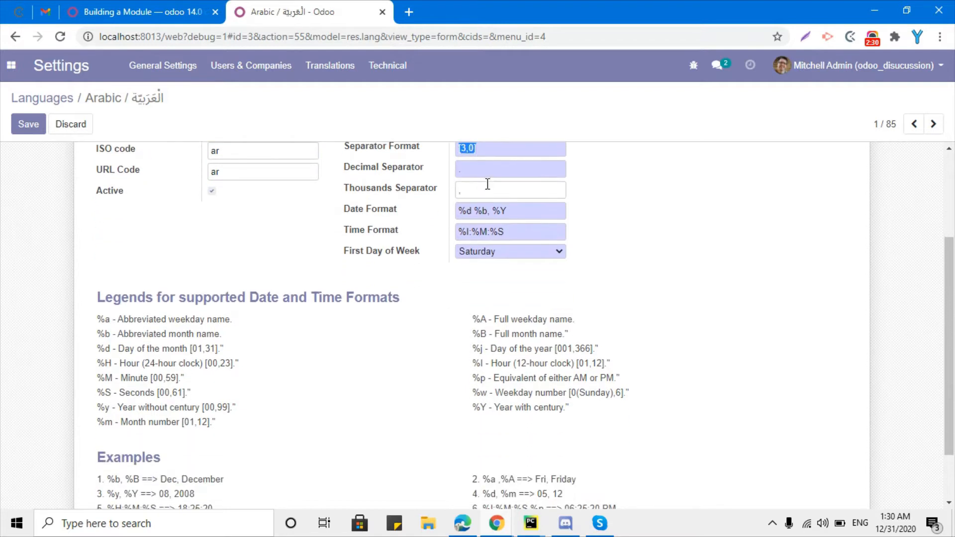
drag(363, 173, 474, 172)
click(474, 172)
drag(365, 193, 418, 191)
click(467, 189)
key(BackSpace)
click(499, 251)
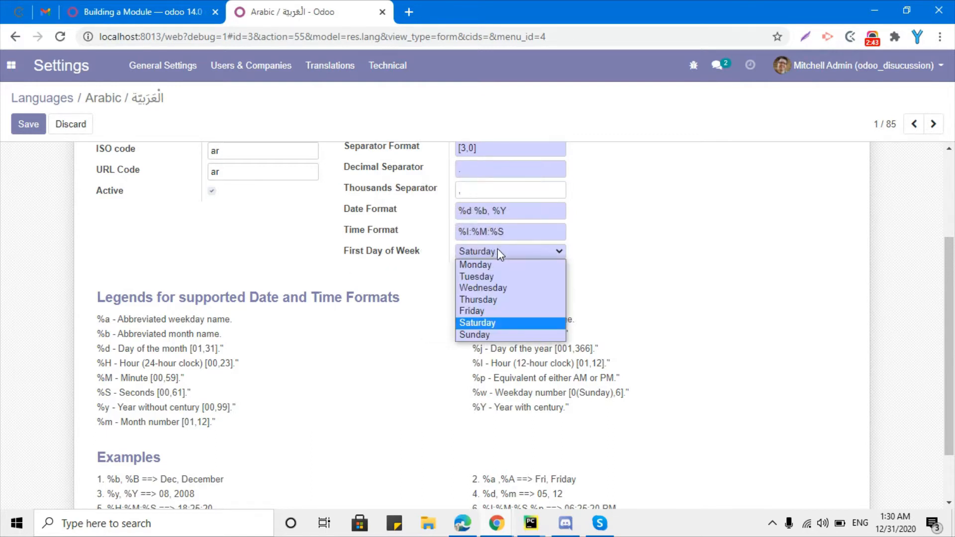
click(646, 233)
scroll(393, 268, down, 2)
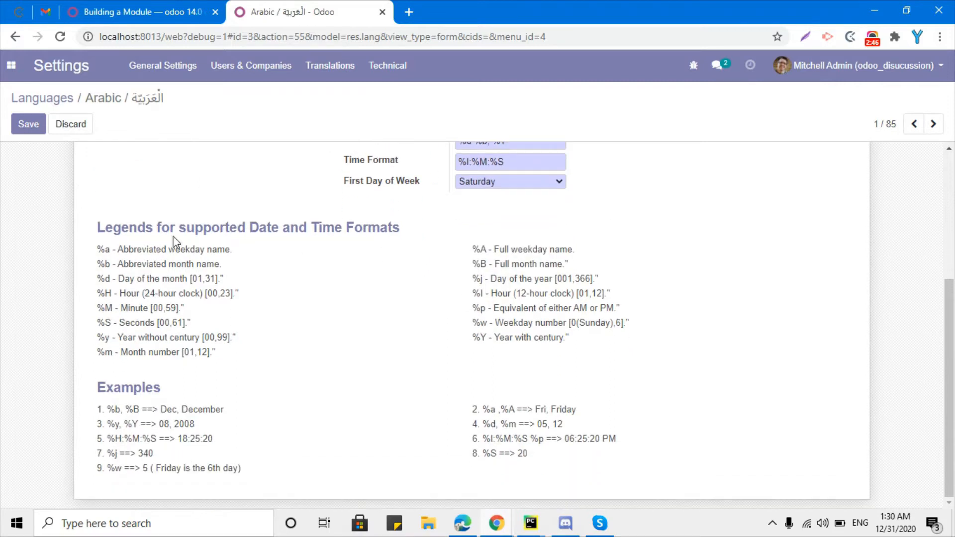
scroll(349, 291, up, 6)
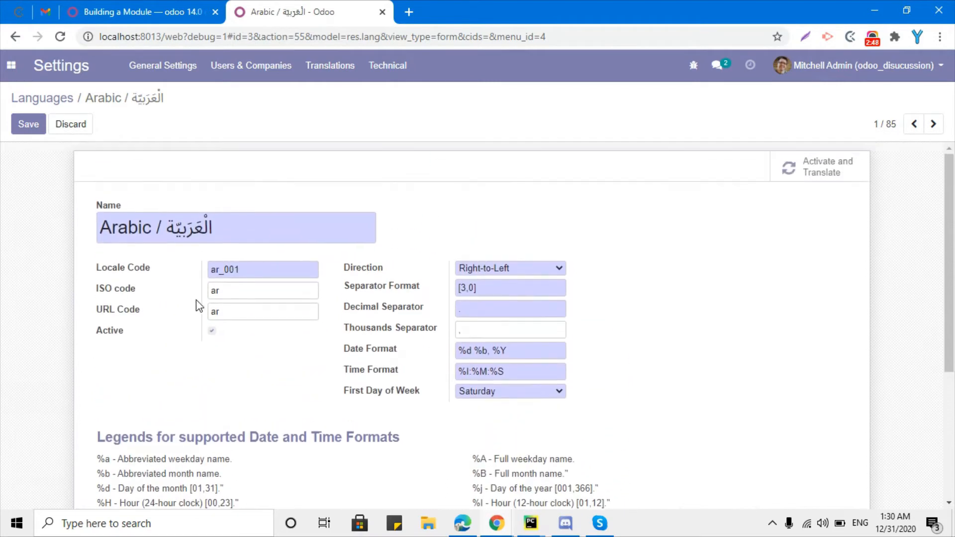
- Examine the Arabic record's locale and ISO codes, then discard the edit
drag(245, 269, 201, 273)
click(253, 265)
drag(254, 266, 167, 267)
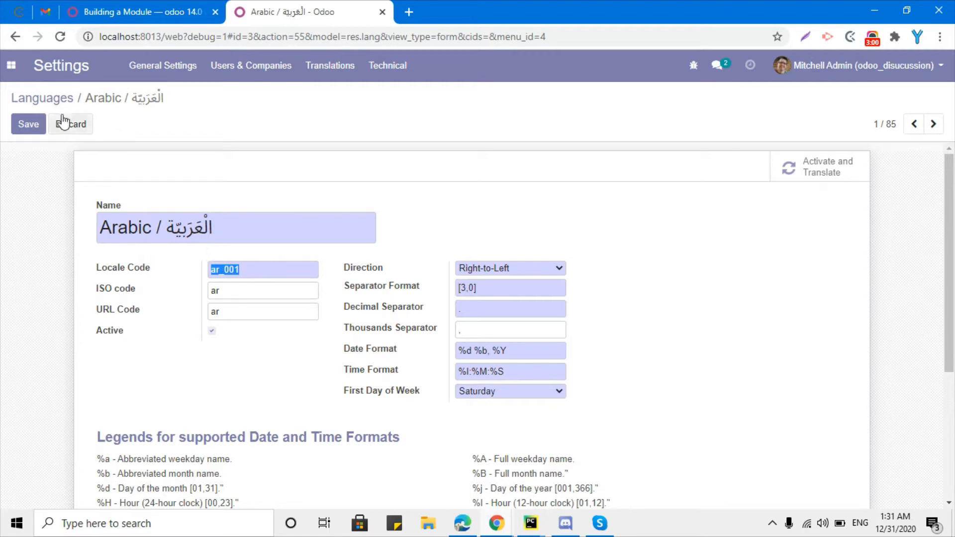
drag(251, 270, 185, 294)
click(239, 269)
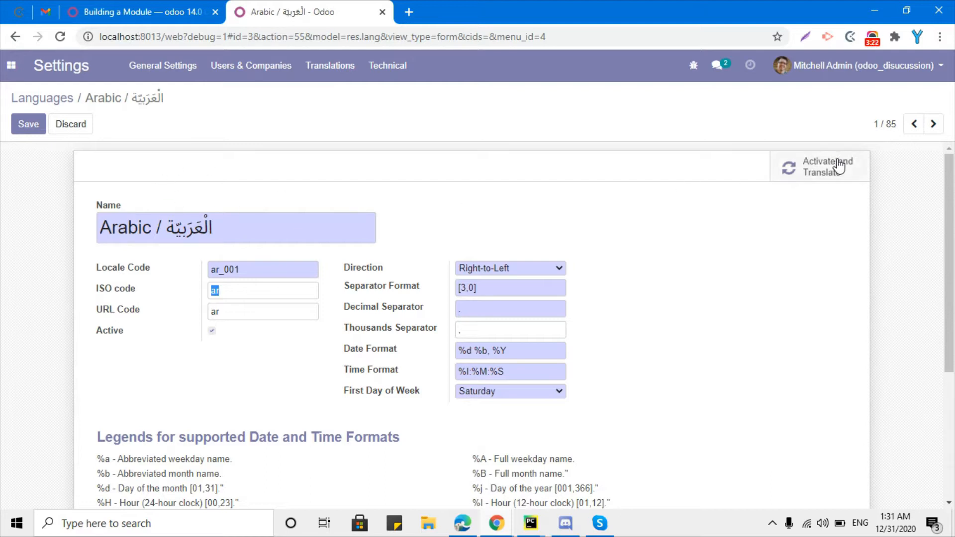
click(87, 127)
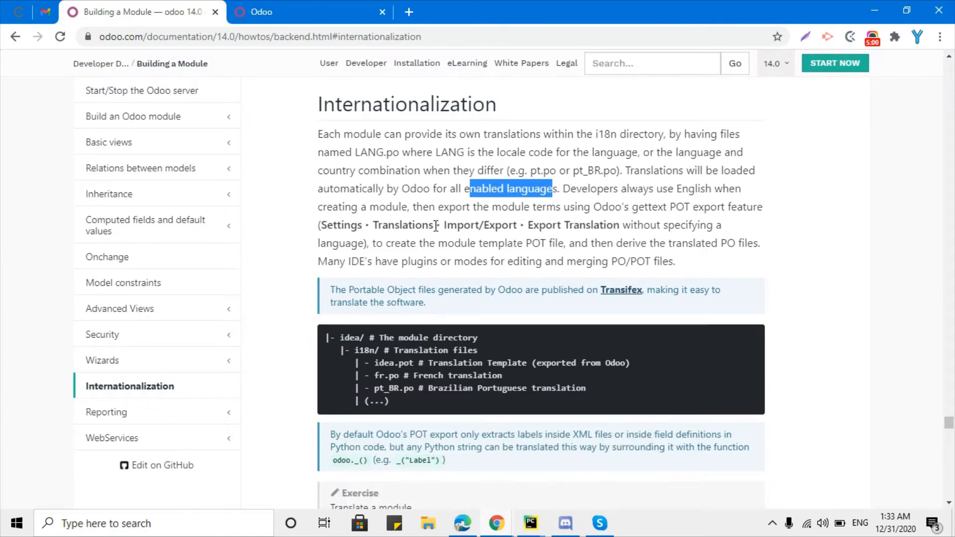
- Return to the Odoo documentation and read the "Translate a module" exercise steps, focusing on the openacademy/i18n/ directory
scroll(485, 199, down, 3)
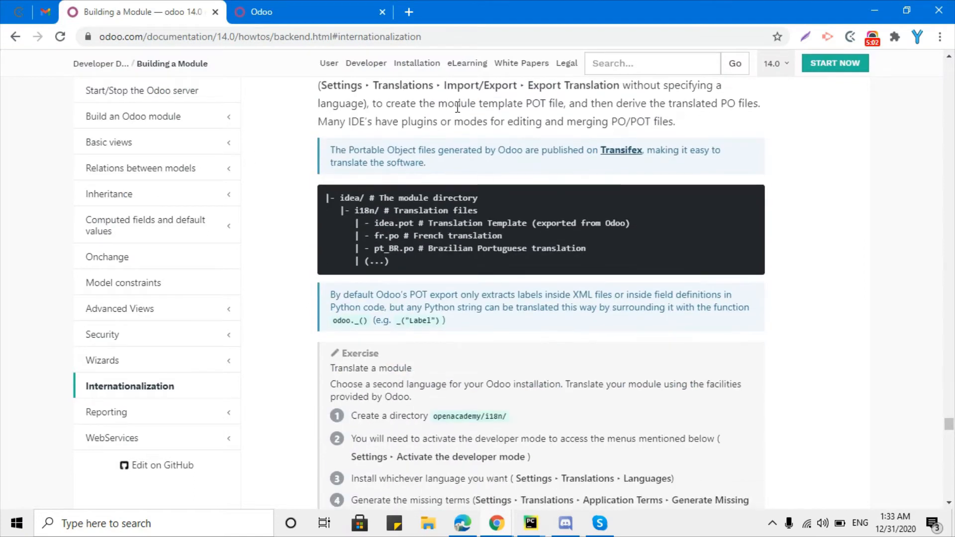
scroll(457, 107, down, 2)
scroll(445, 236, down, 1)
drag(349, 206, 418, 453)
scroll(425, 298, up, 1)
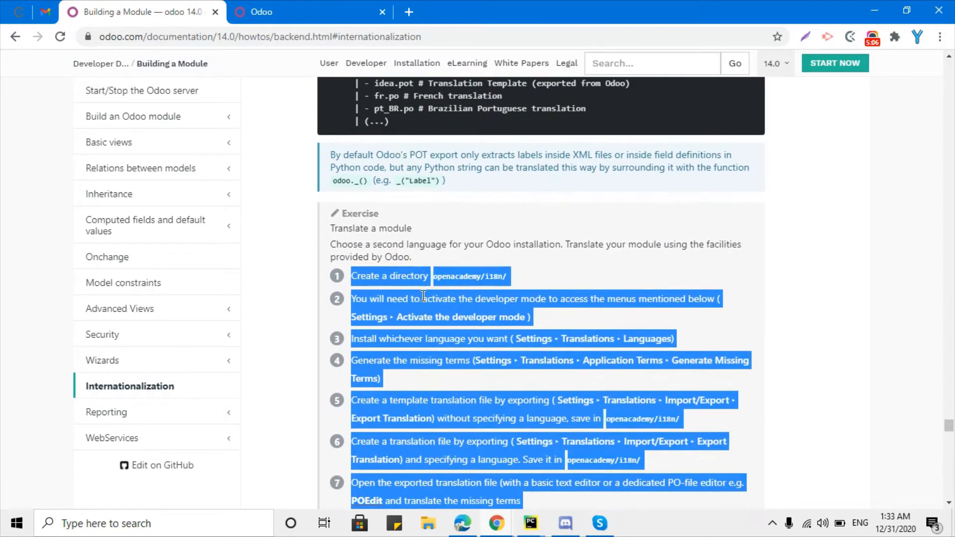
scroll(425, 297, down, 3)
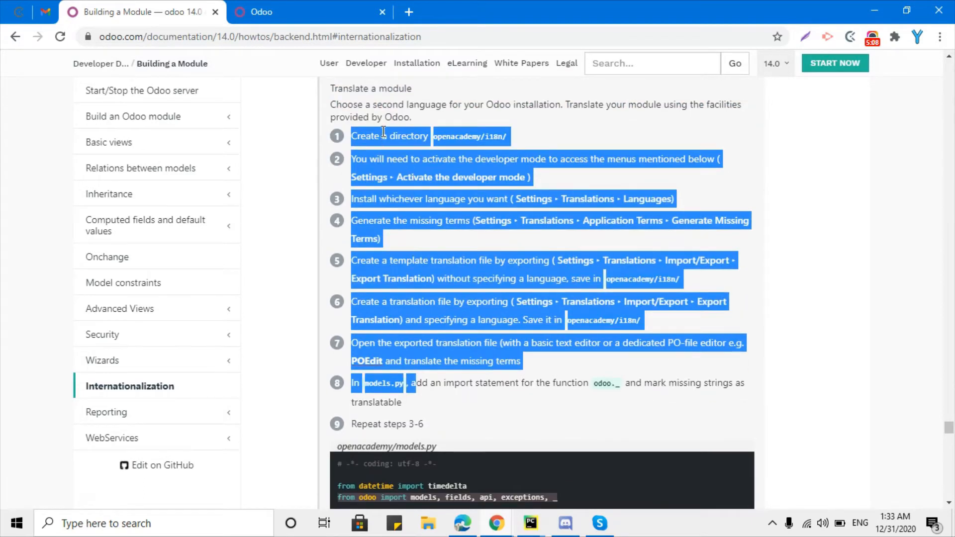
click(384, 133)
drag(471, 142, 505, 137)
click(503, 140)
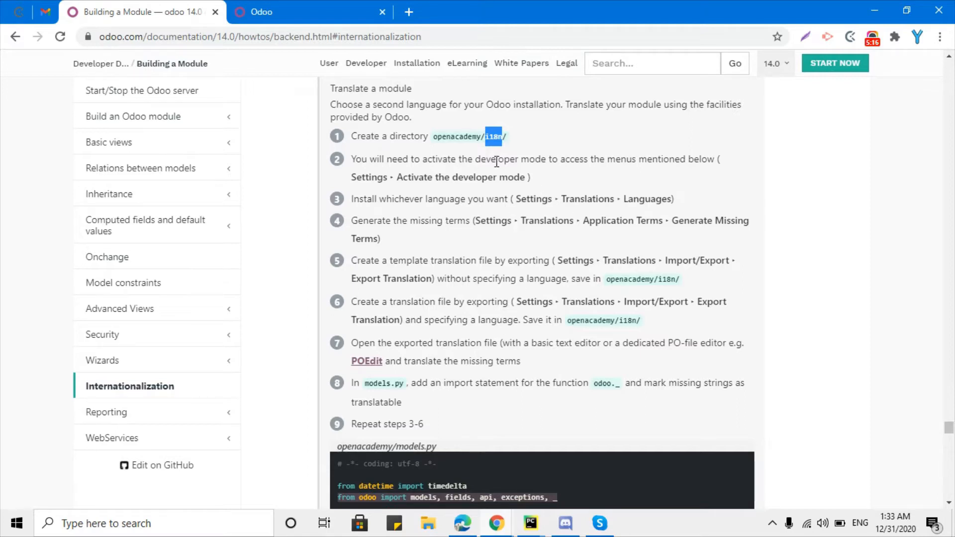
- Copy the directory name i18n from the exercise's first instruction and switch to the odoo-13.0 project in PyCharm
right_click(492, 136)
click(509, 148)
mouse_move(540, 523)
click(405, 433)
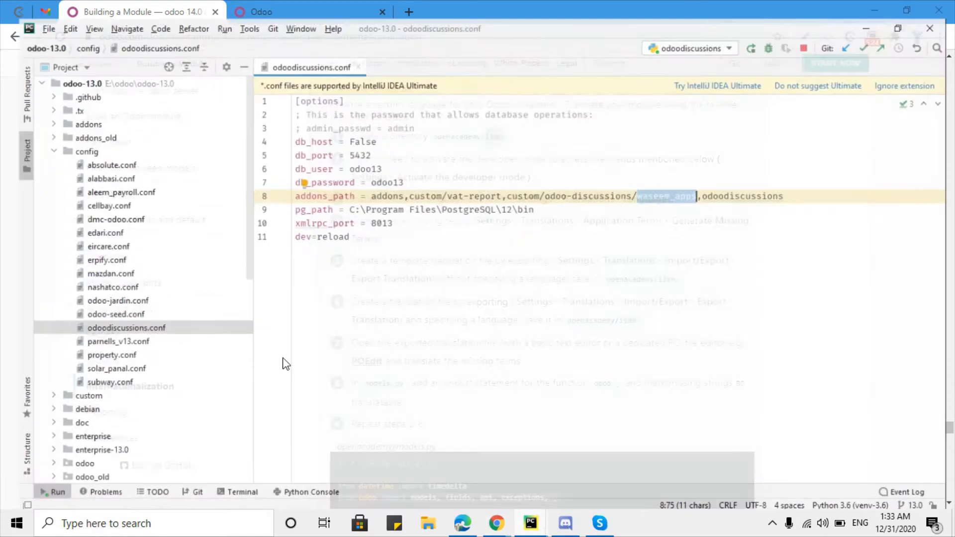
- Collapse the config folder in the project tree and close odoodiscussions.conf, keeping the main project window in view
double_click(75, 137)
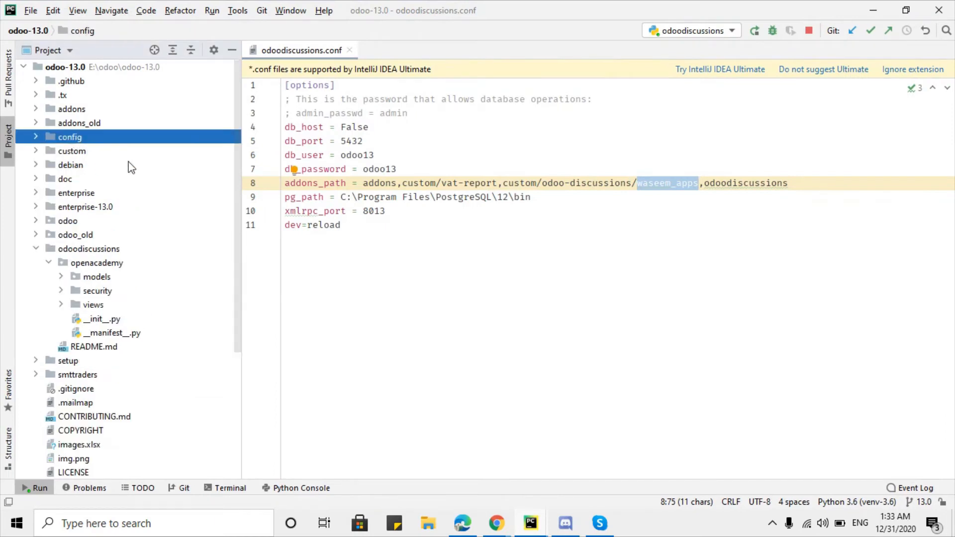
click(350, 51)
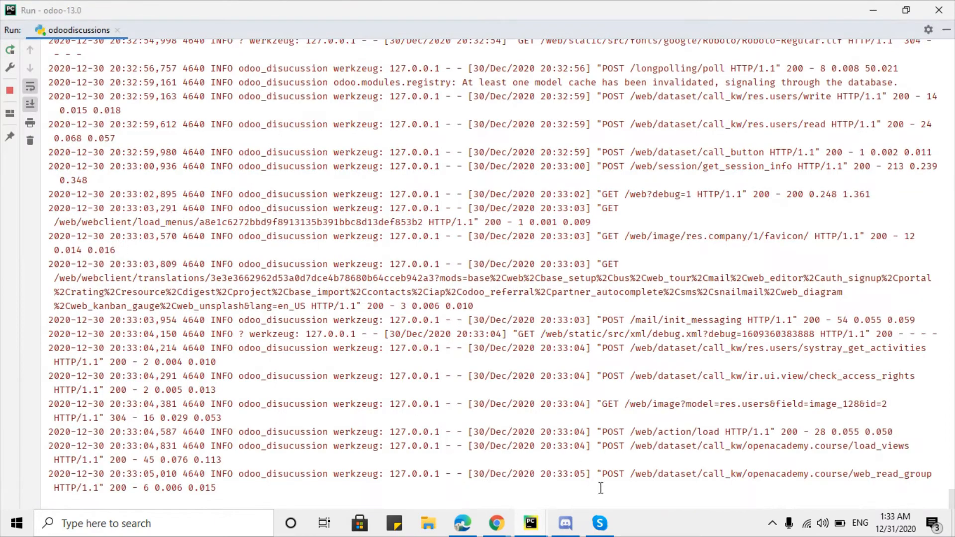
click(531, 523)
click(419, 471)
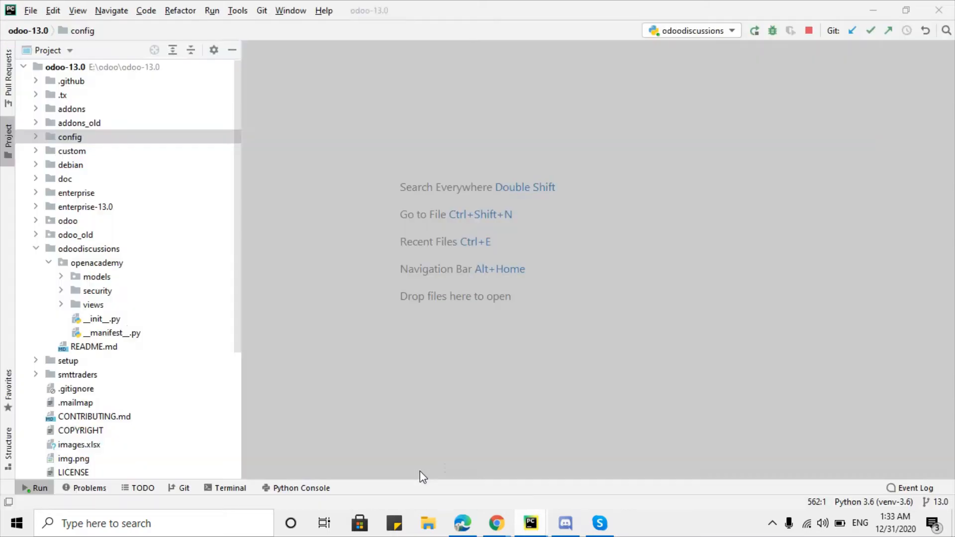
- Create a new directory named i18n inside the openacademy module
right_click(99, 259)
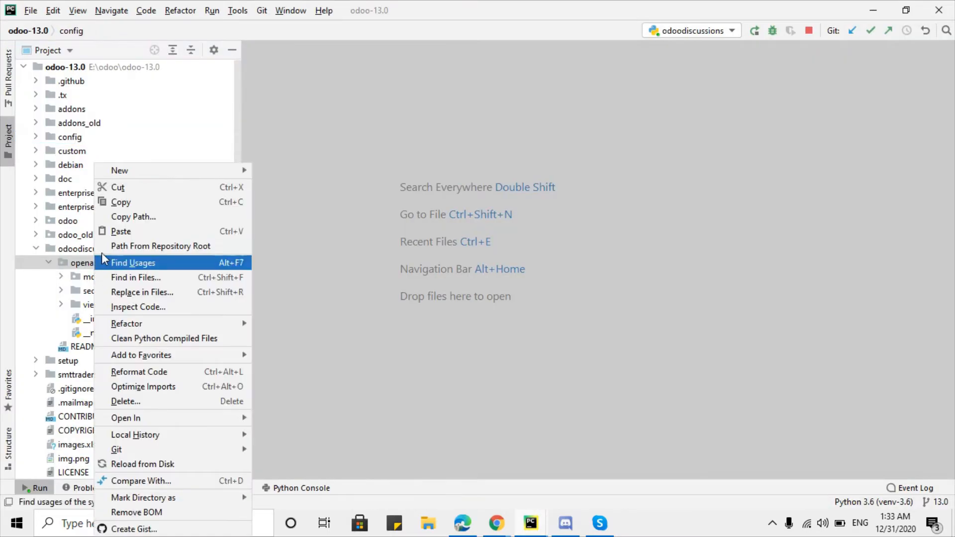
mouse_move(175, 175)
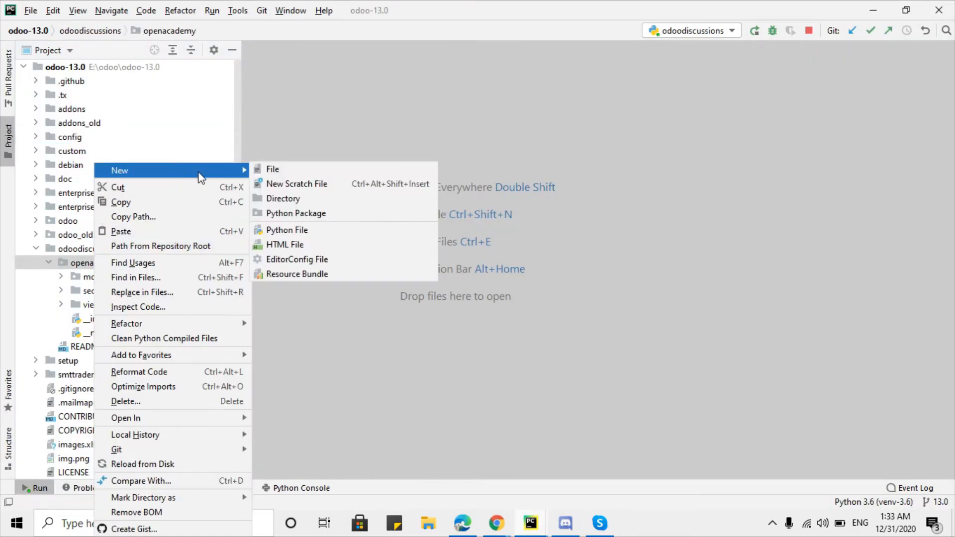
click(317, 195)
text(i18n)
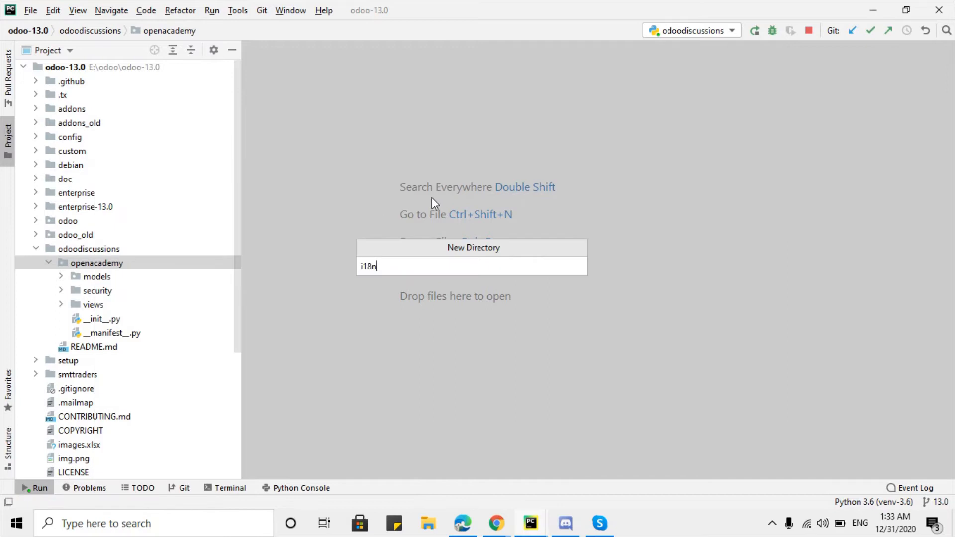
key(Return)
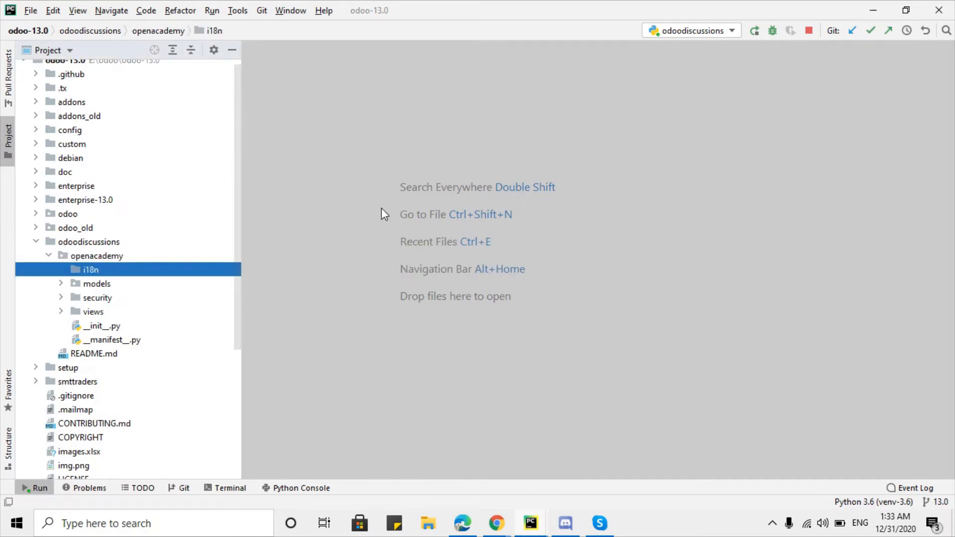
- Return to the Odoo documentation in Chrome and read exercise steps 2 to 4 on developer mode, language installation and missing terms
mouse_move(497, 520)
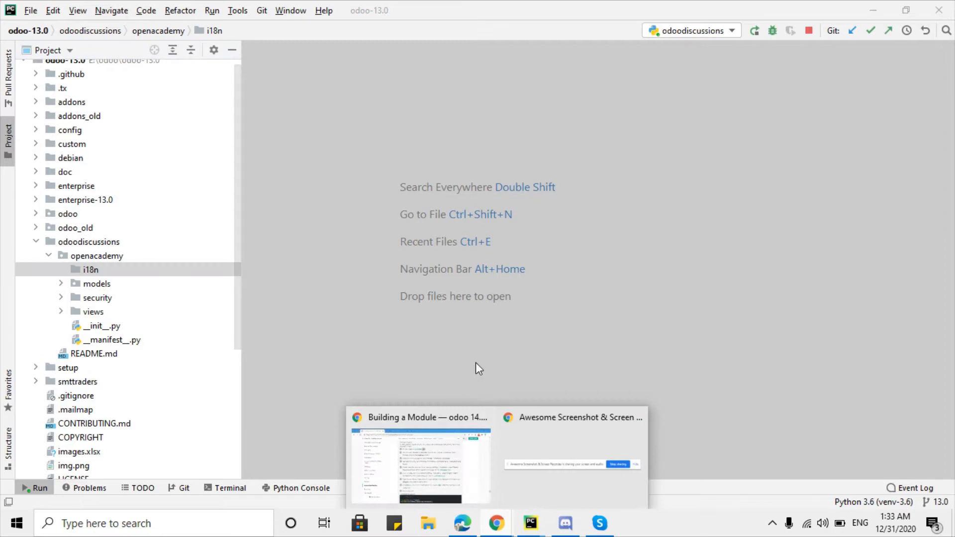
click(410, 451)
drag(354, 163, 719, 158)
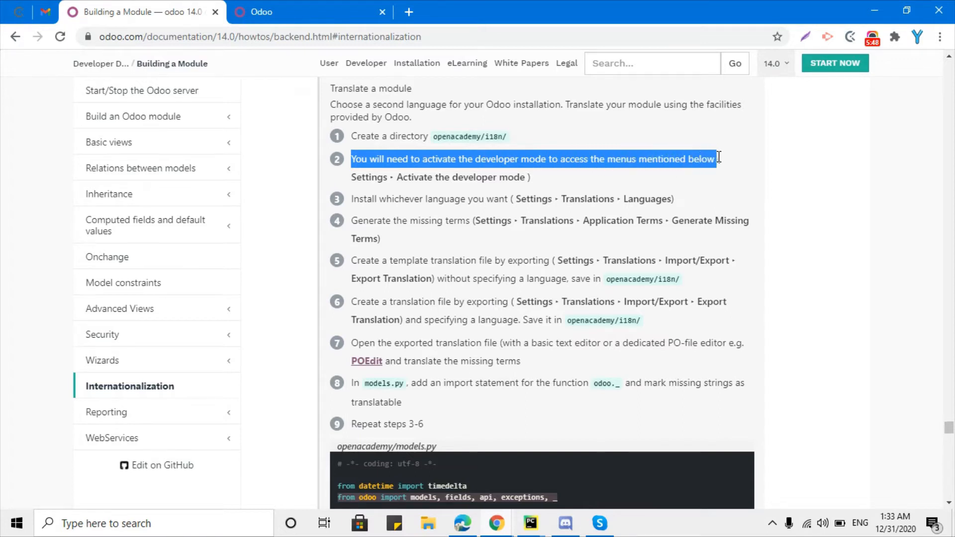
drag(383, 178, 533, 181)
scroll(416, 150, down, 1)
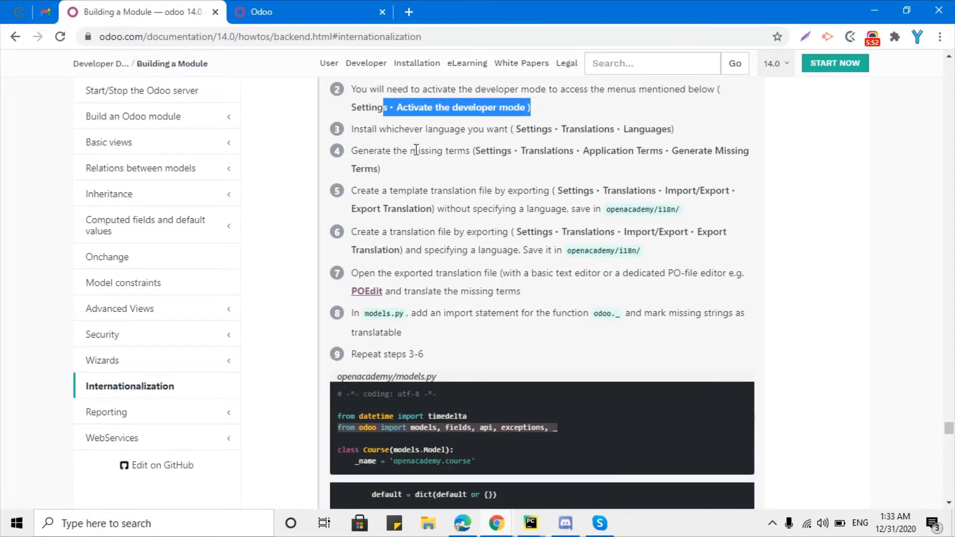
drag(350, 131, 667, 133)
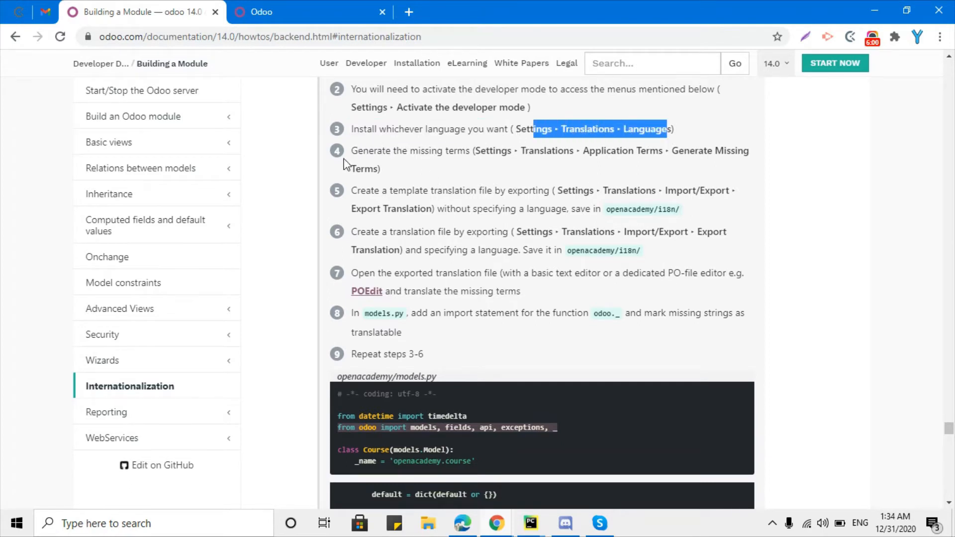
drag(350, 130, 409, 130)
drag(351, 151, 738, 153)
click(496, 156)
double_click(367, 169)
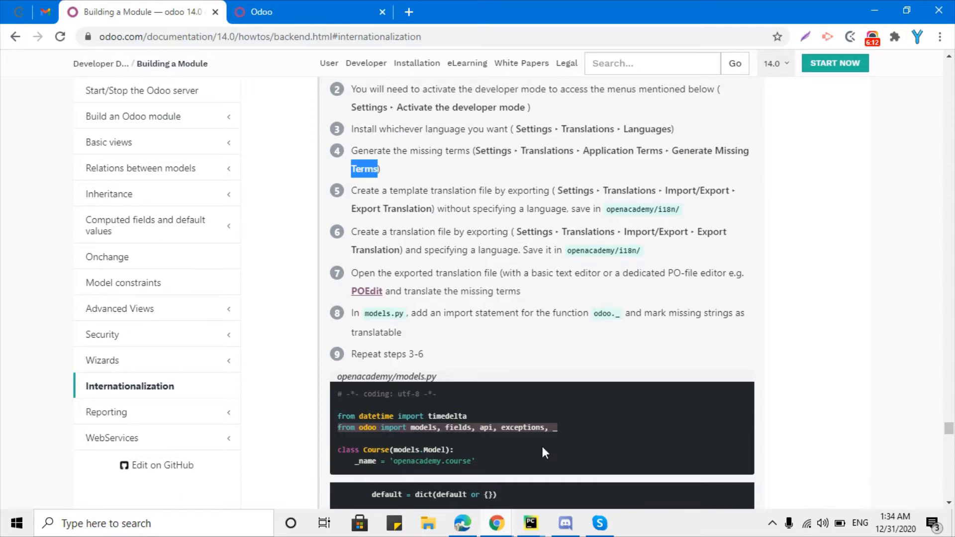
- Switch to the Odoo instance and generate the missing translation terms for the Arabic language from Settings
click(522, 531)
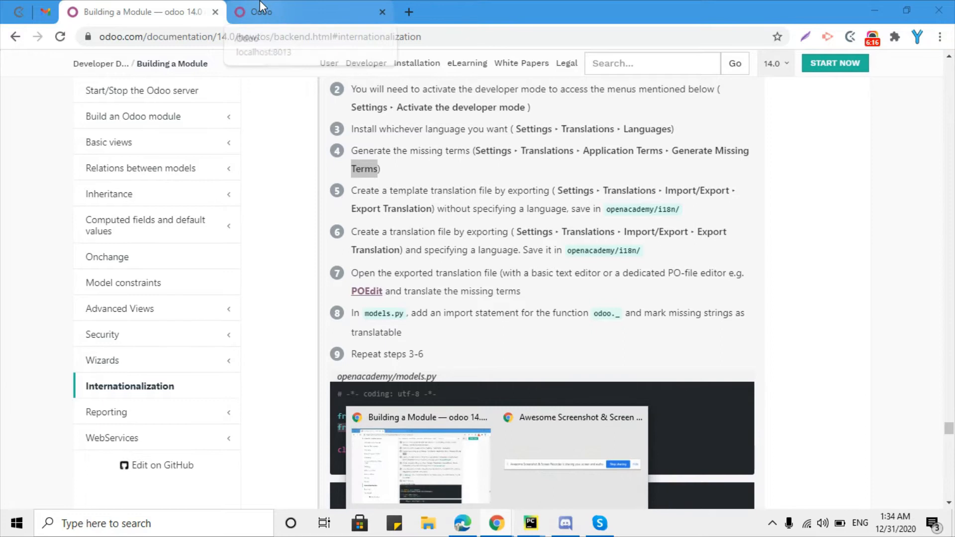
click(258, 12)
click(12, 65)
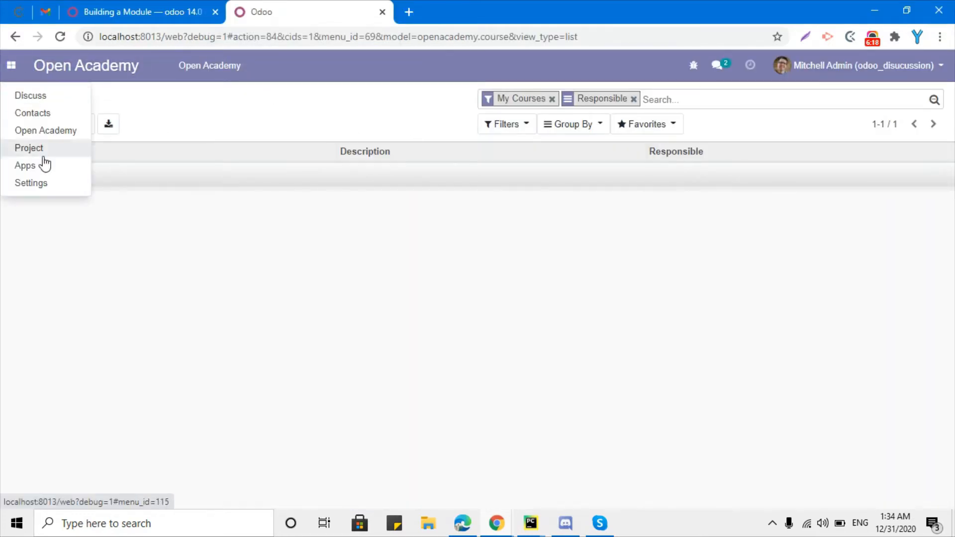
click(44, 188)
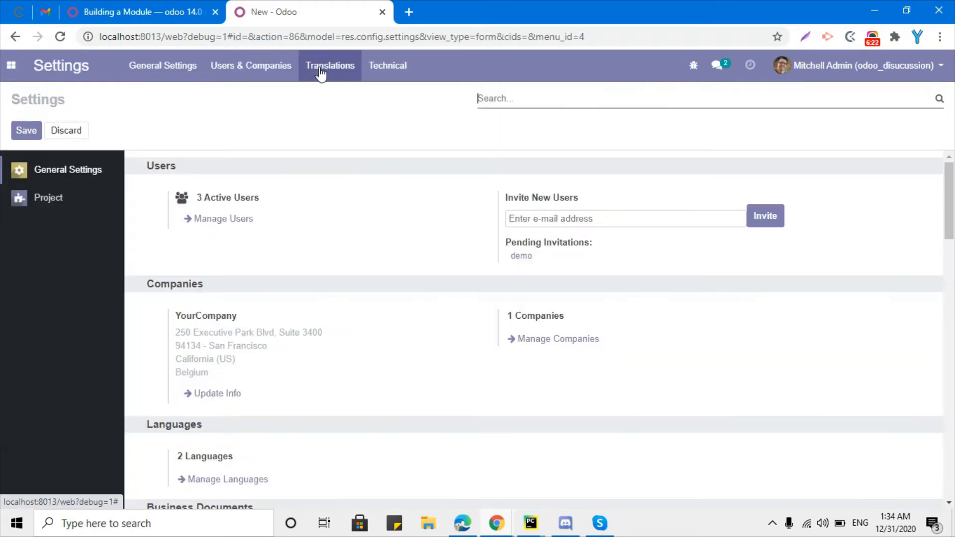
click(330, 72)
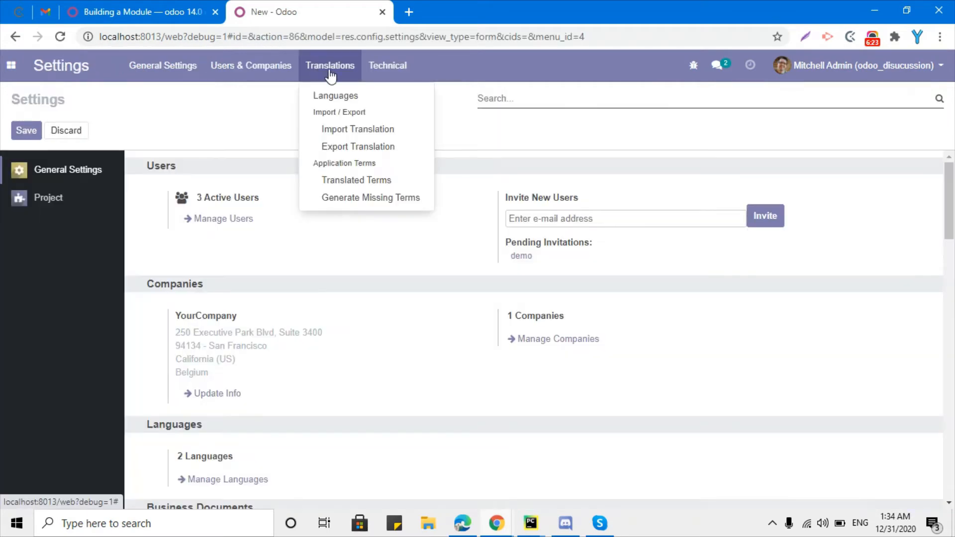
click(362, 199)
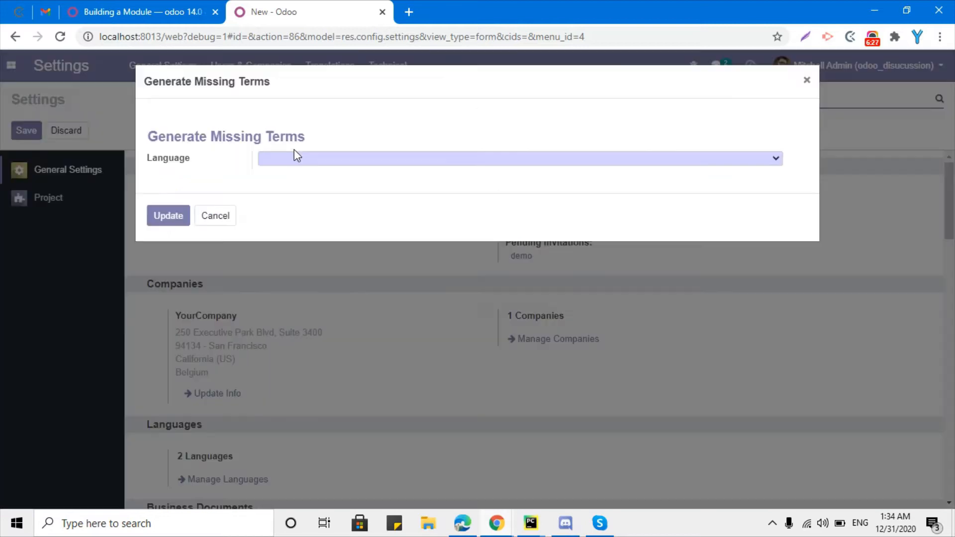
click(278, 161)
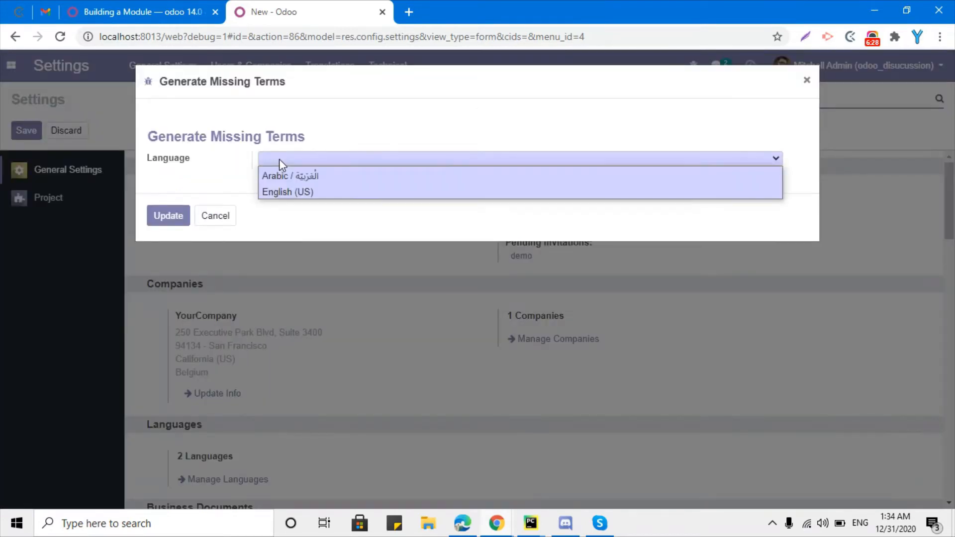
click(288, 178)
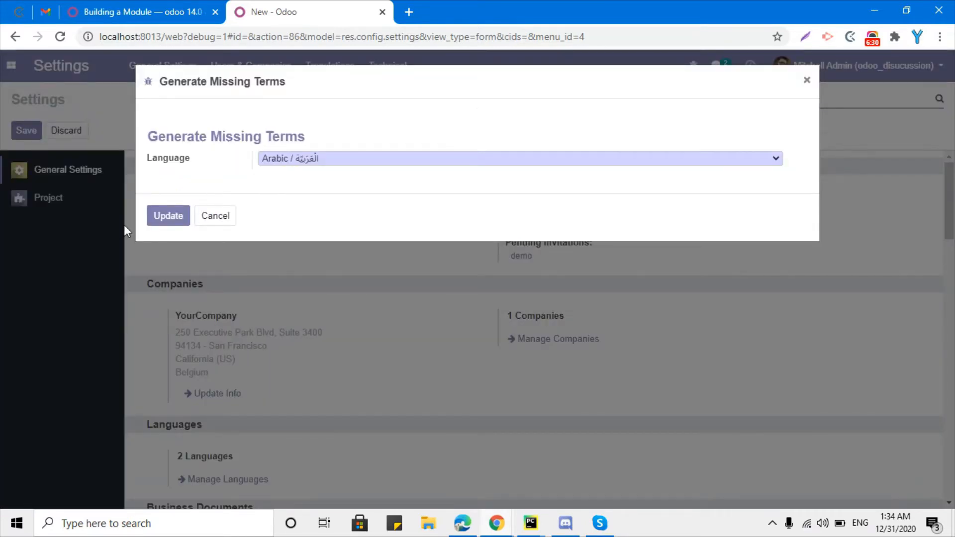
click(167, 214)
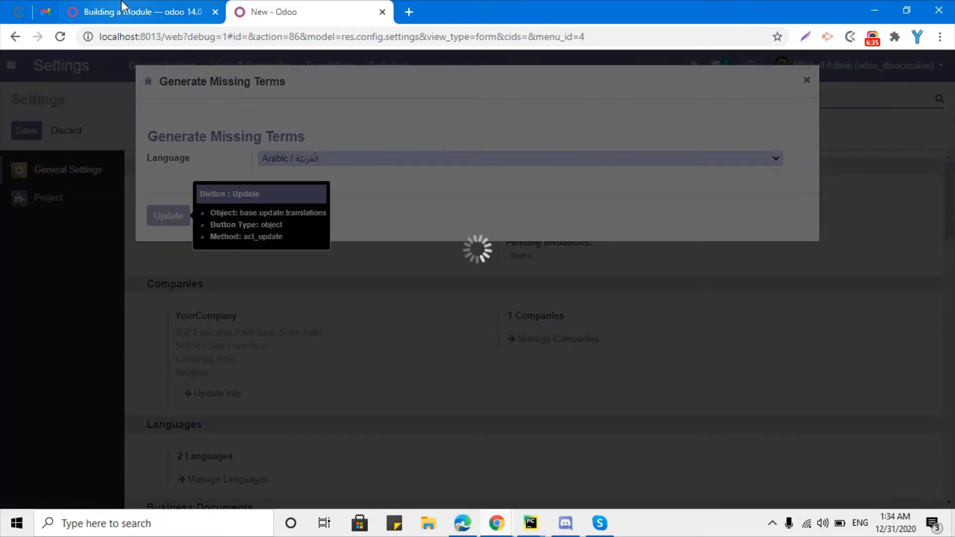
- Go back to the documentation and read exercise step 5 on exporting a template translation file into openacademy/i18n/
click(122, 6)
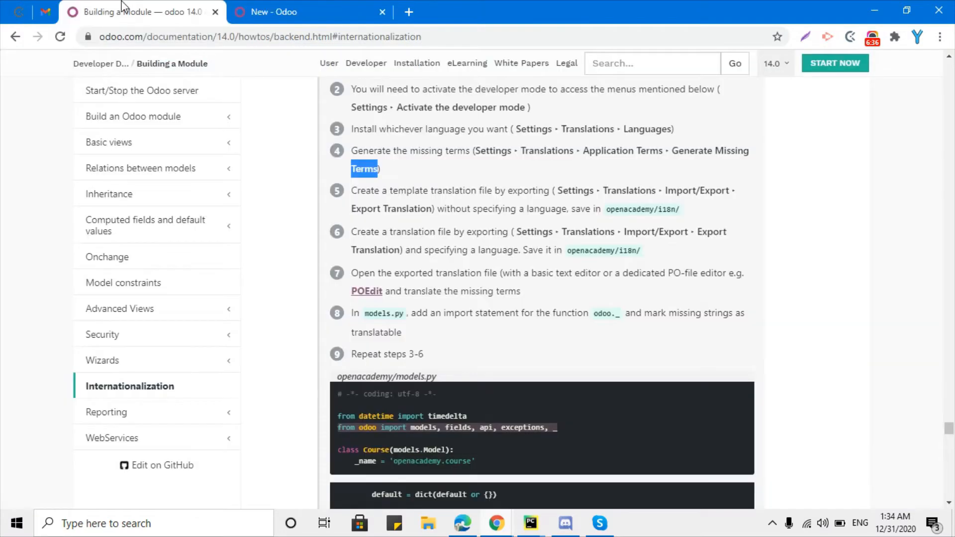
drag(357, 193, 552, 193)
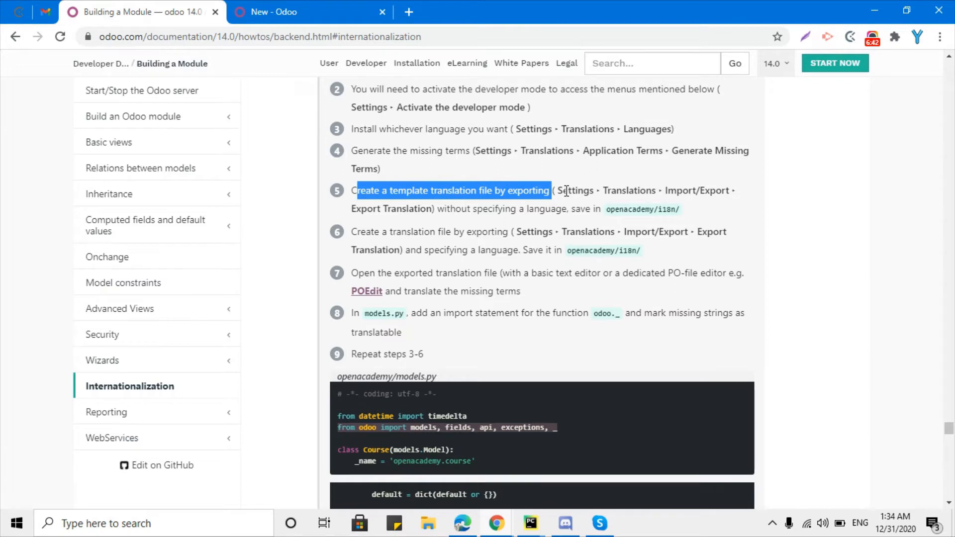
click(565, 191)
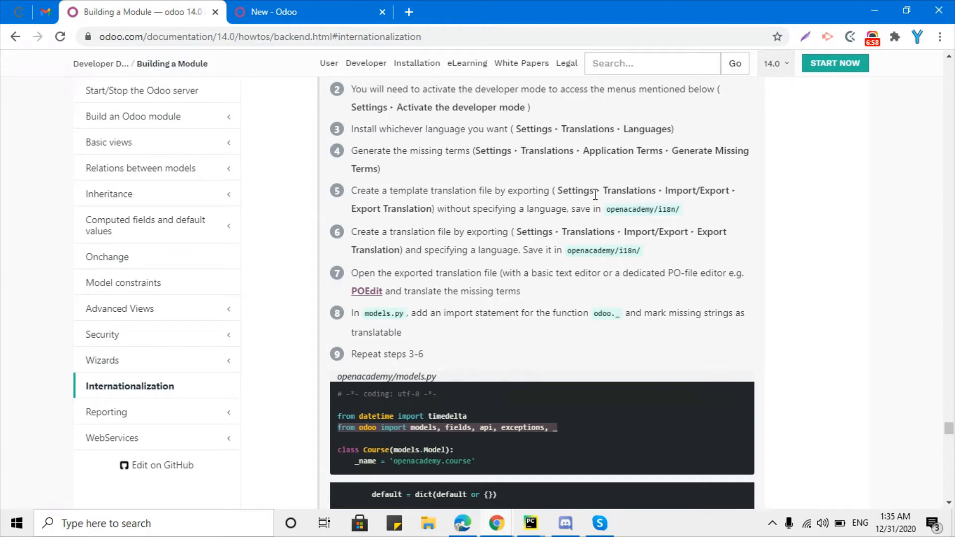
drag(556, 192, 542, 205)
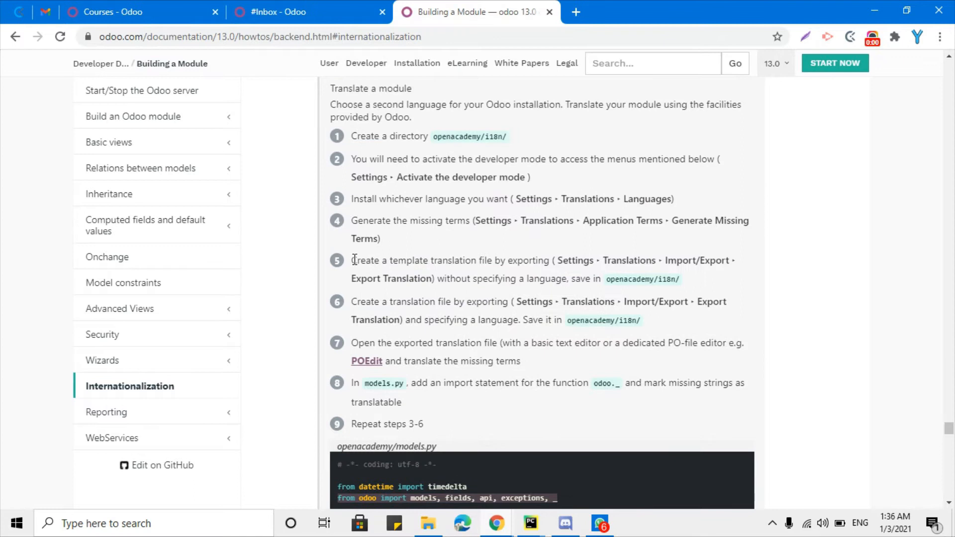
drag(351, 263, 660, 262)
click(555, 262)
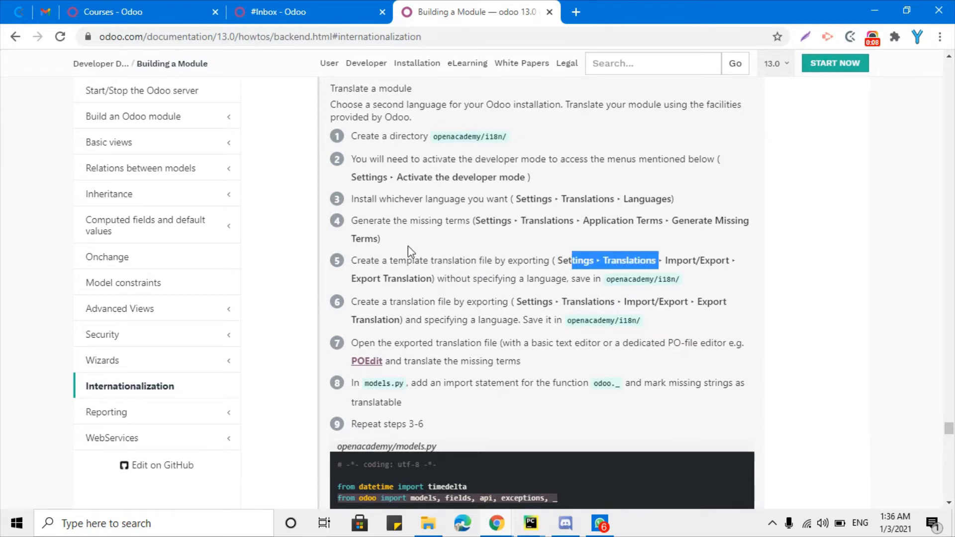
drag(367, 279, 681, 279)
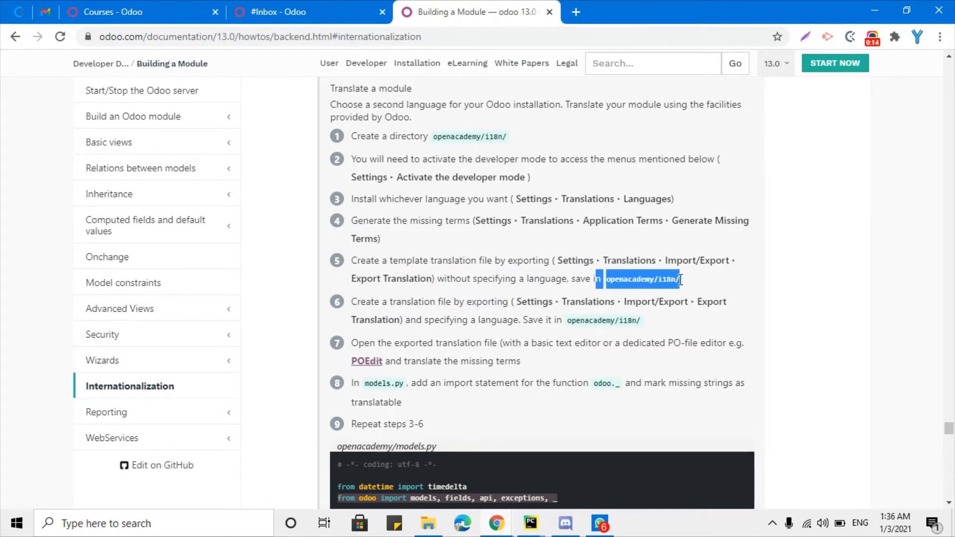
- Switch to the Odoo instance and open the Export Translation dialog from Settings
click(259, 10)
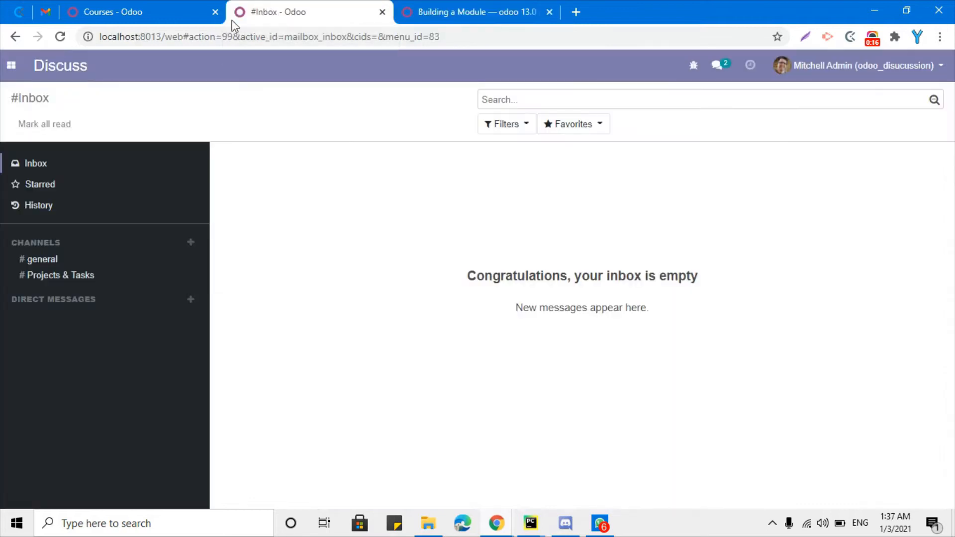
click(3, 74)
click(34, 184)
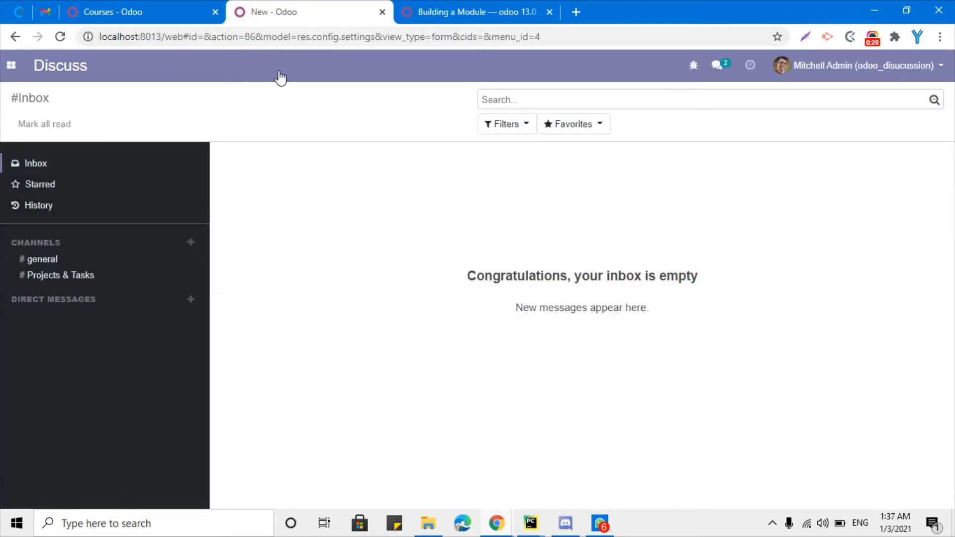
click(318, 65)
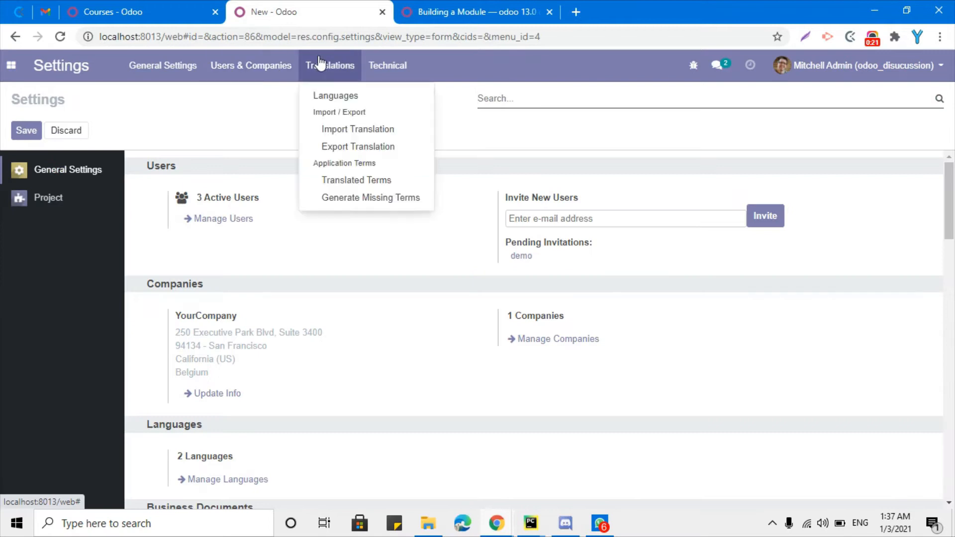
click(344, 155)
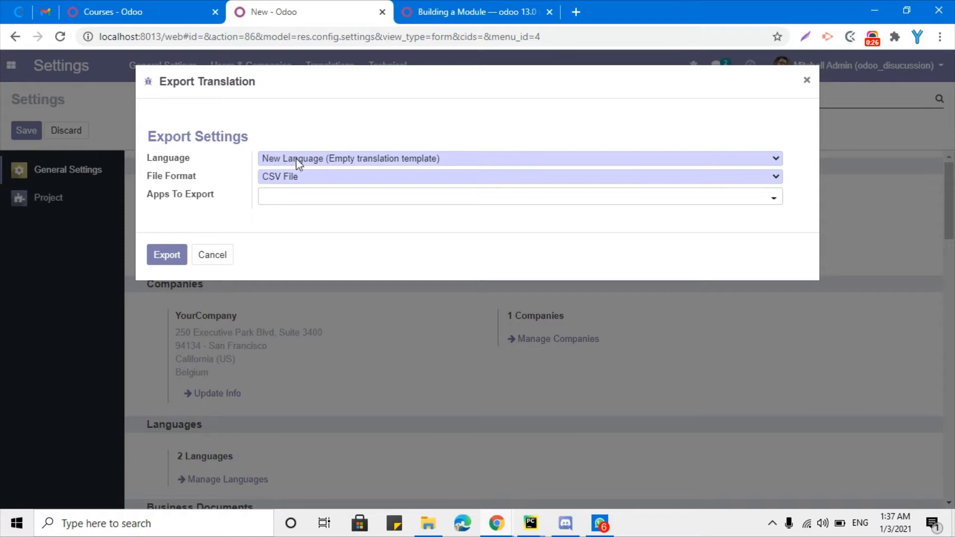
- Set the translation export's file format to PO File and choose Open Academy as the app to export
click(297, 177)
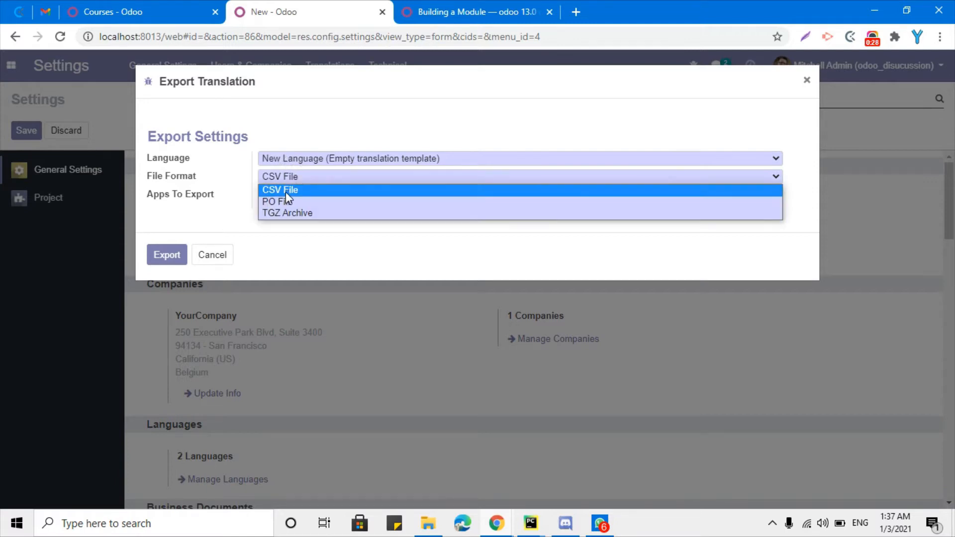
click(284, 205)
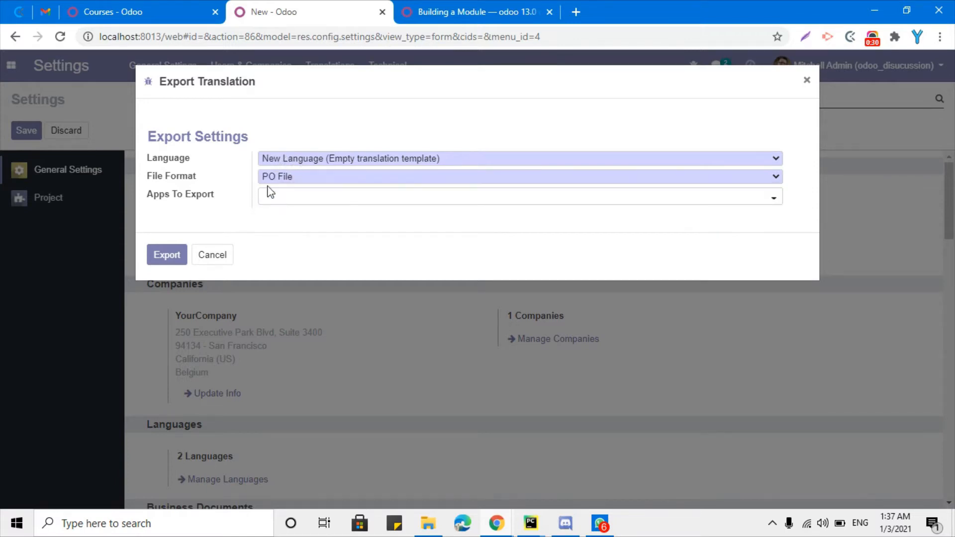
click(298, 199)
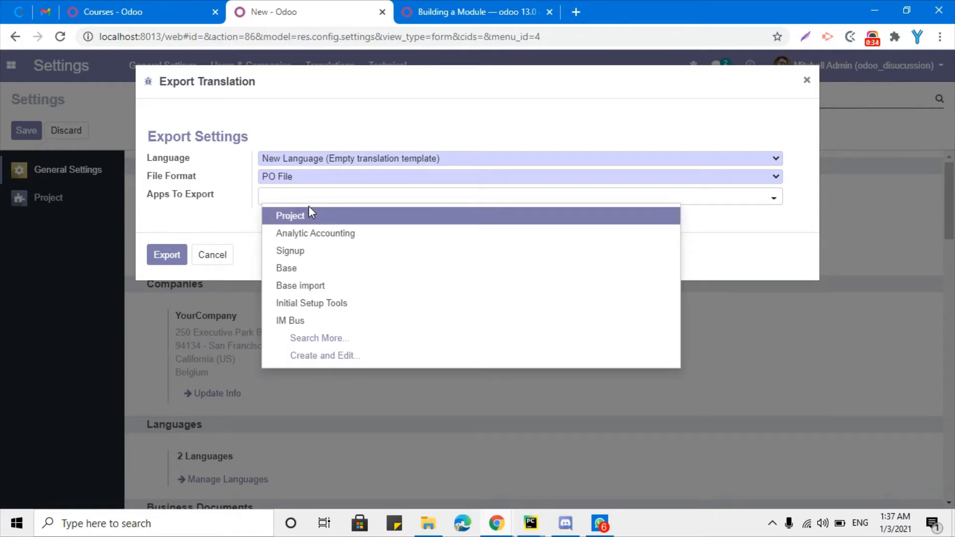
text(open)
click(309, 215)
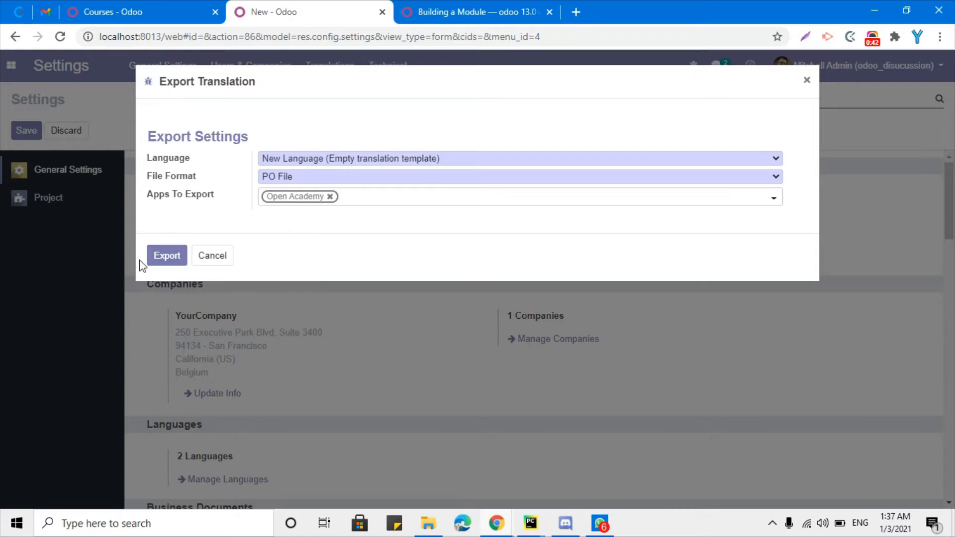
- Export the Open Academy translation template, download openacademy.pot and show the file in its Downloads folder
click(158, 254)
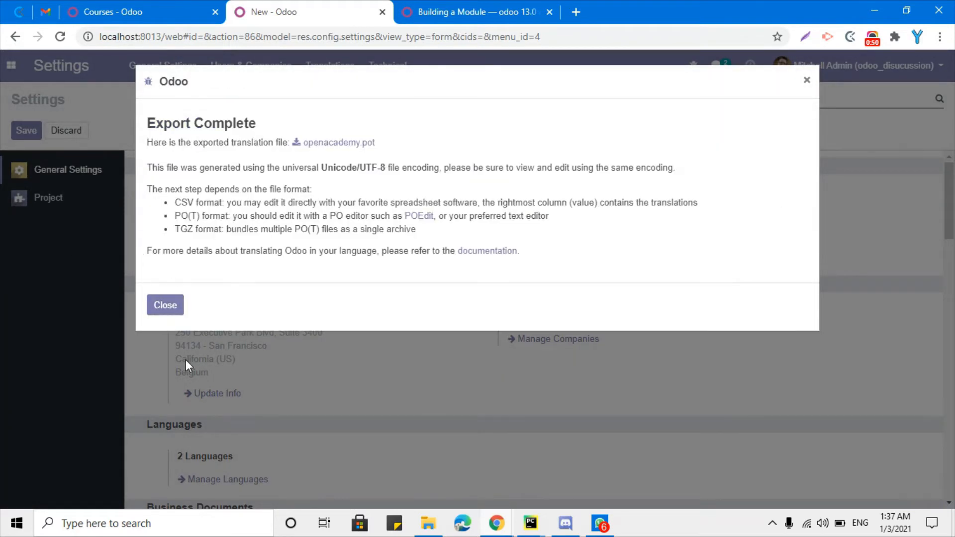
click(361, 144)
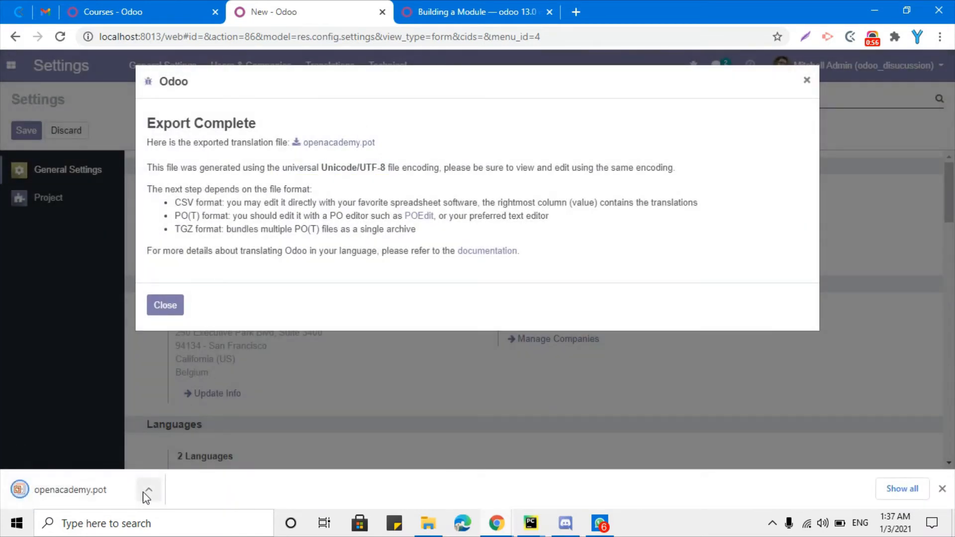
click(148, 490)
click(186, 443)
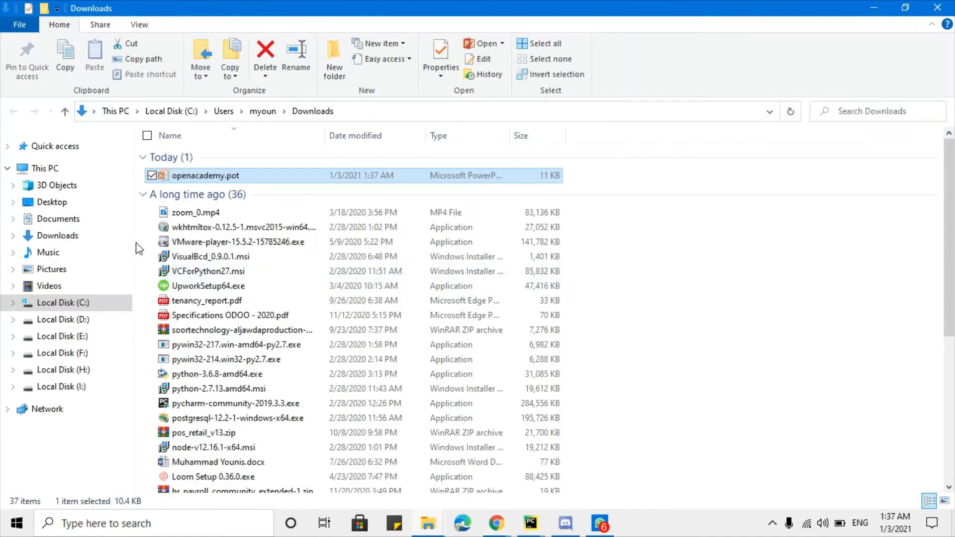
- Copy openacademy.pot from Downloads into the openacademy/i18n directory of the PyCharm project, keeping its name
right_click(185, 180)
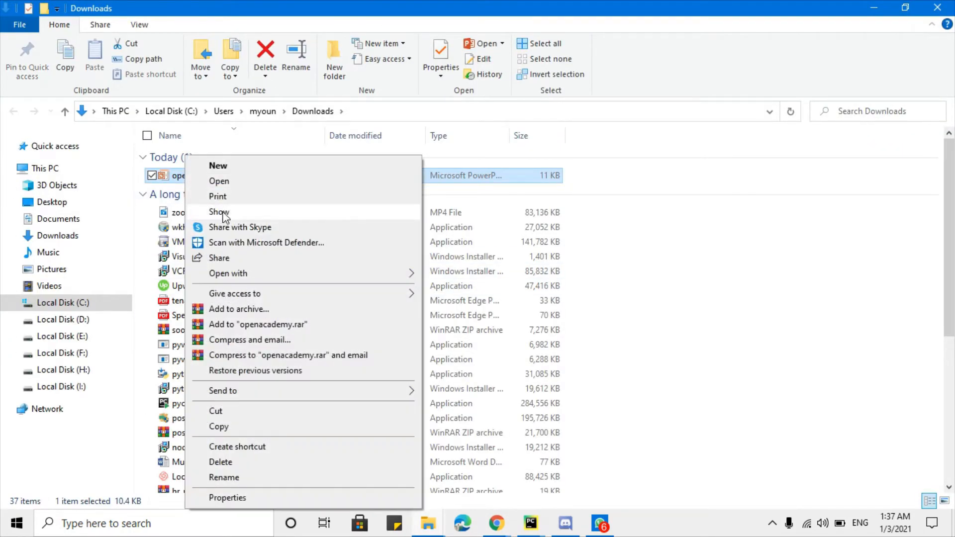
click(228, 428)
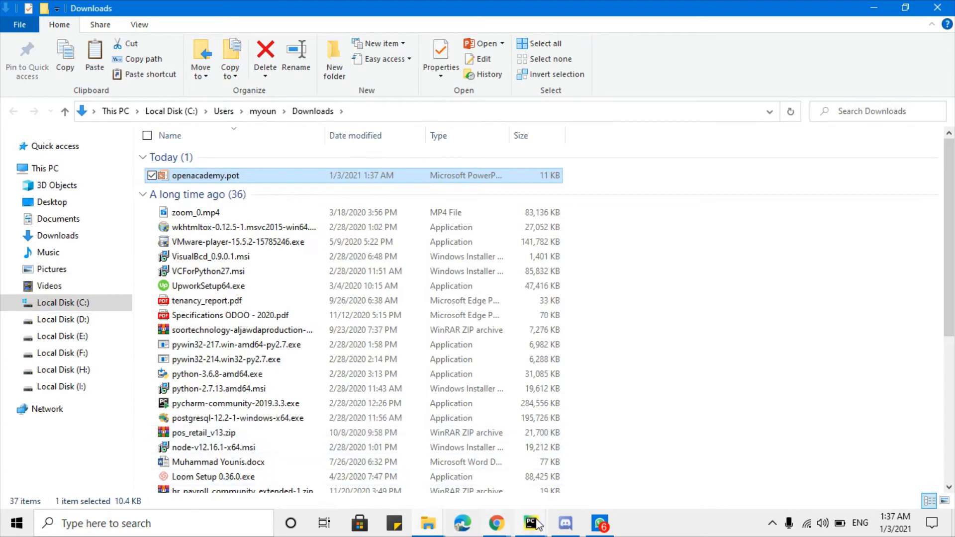
mouse_move(533, 523)
click(464, 471)
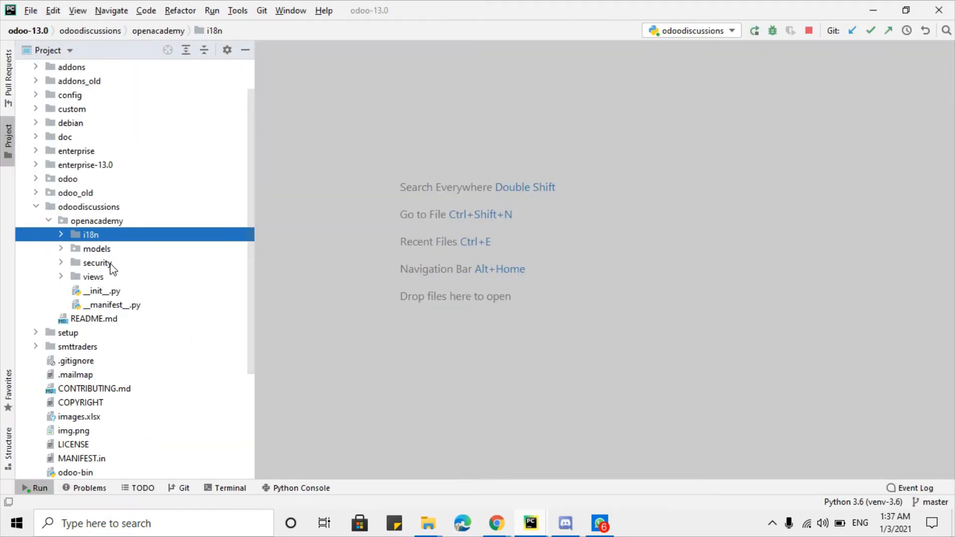
right_click(95, 237)
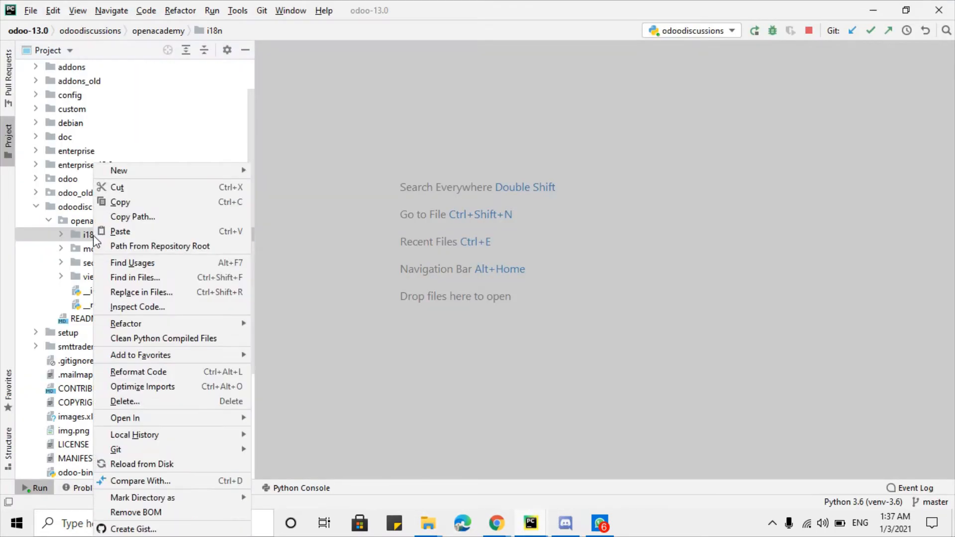
click(130, 233)
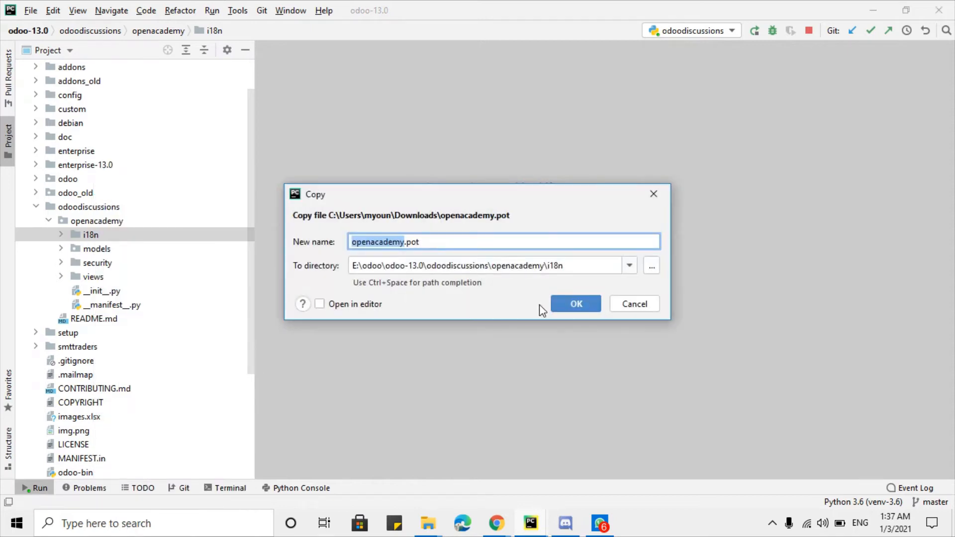
click(575, 304)
- Open openacademy.pot from the i18n folder, look through its translation entries and collapse the folder again
double_click(104, 237)
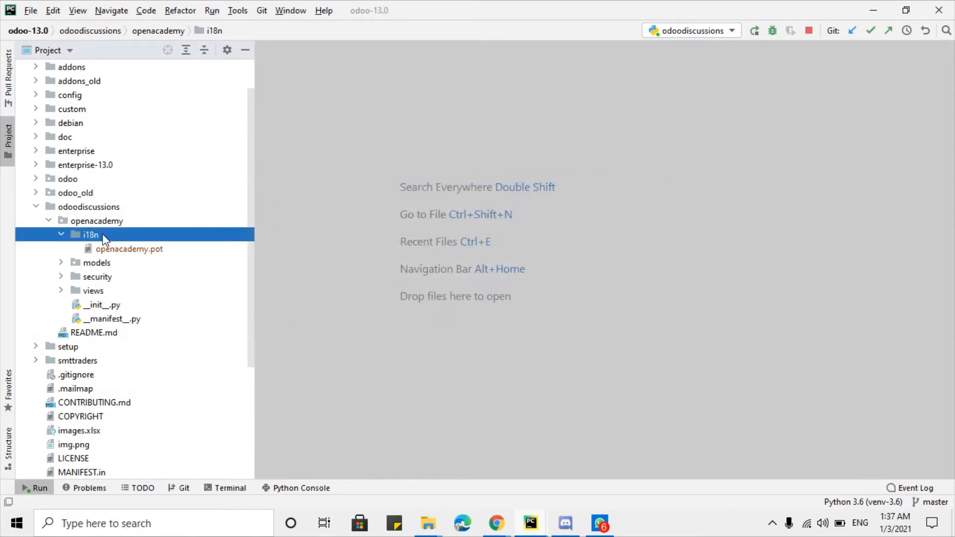
double_click(131, 248)
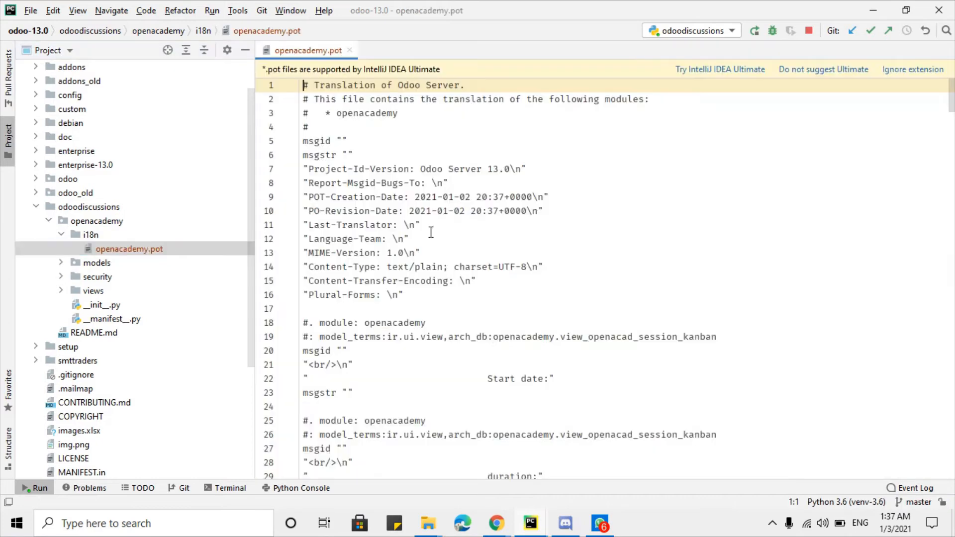
scroll(442, 238, down, 20)
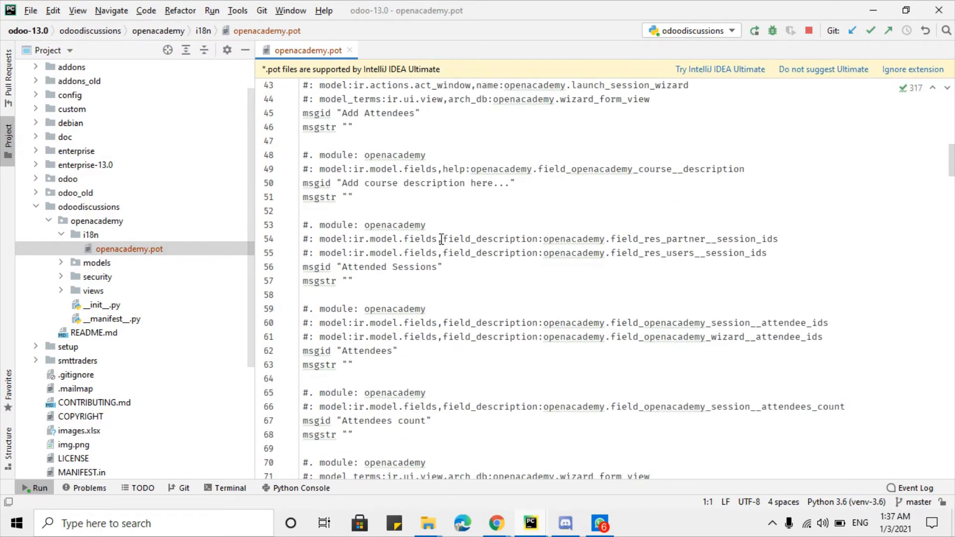
scroll(442, 239, down, 10)
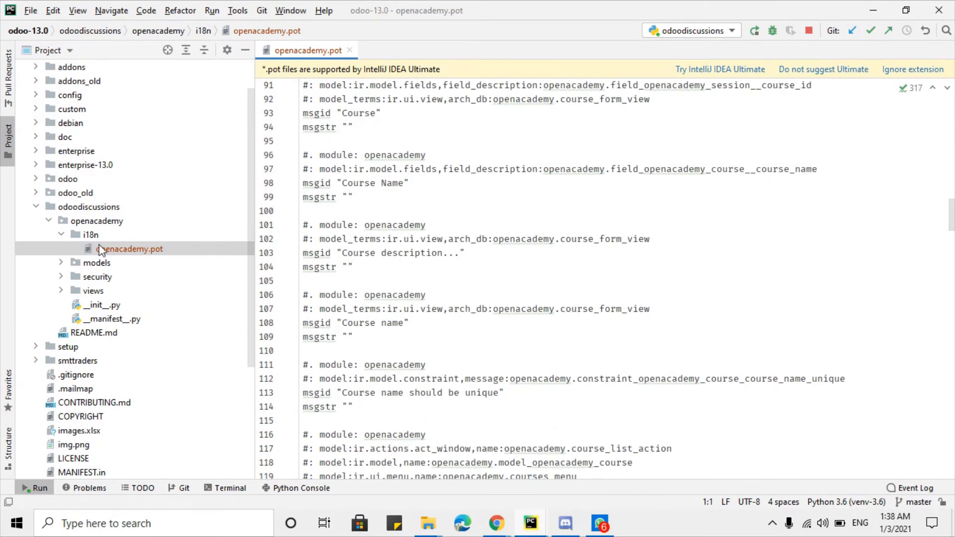
click(96, 235)
double_click(96, 236)
- Switch to Chrome, dismiss the Export Complete dialog and read documentation exercise step 6 on exporting with a specified language
mouse_move(490, 522)
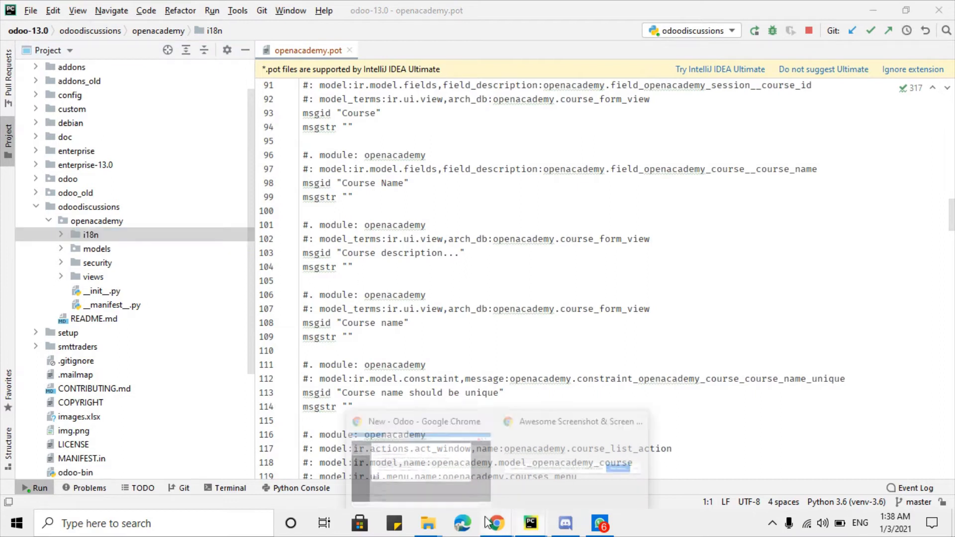
click(418, 470)
click(163, 305)
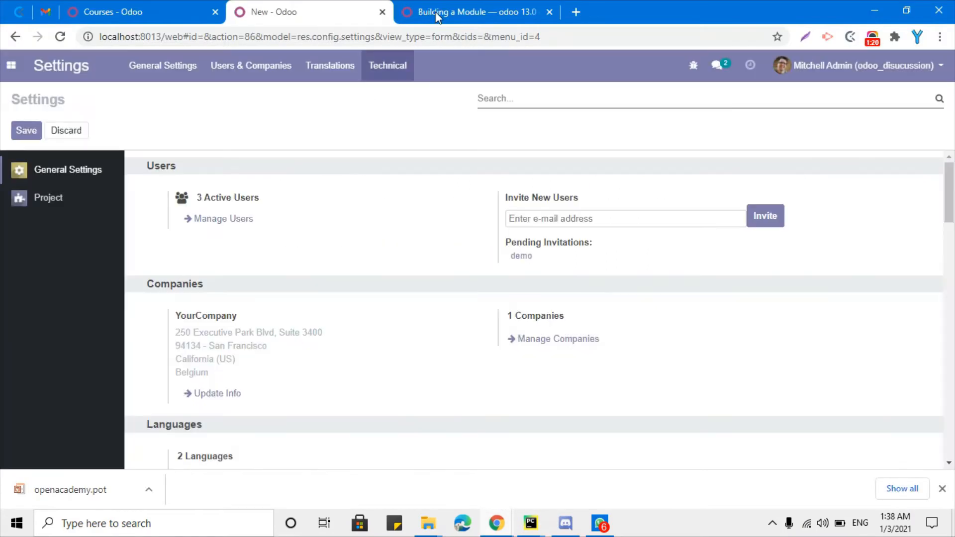
click(463, 11)
drag(375, 306, 502, 303)
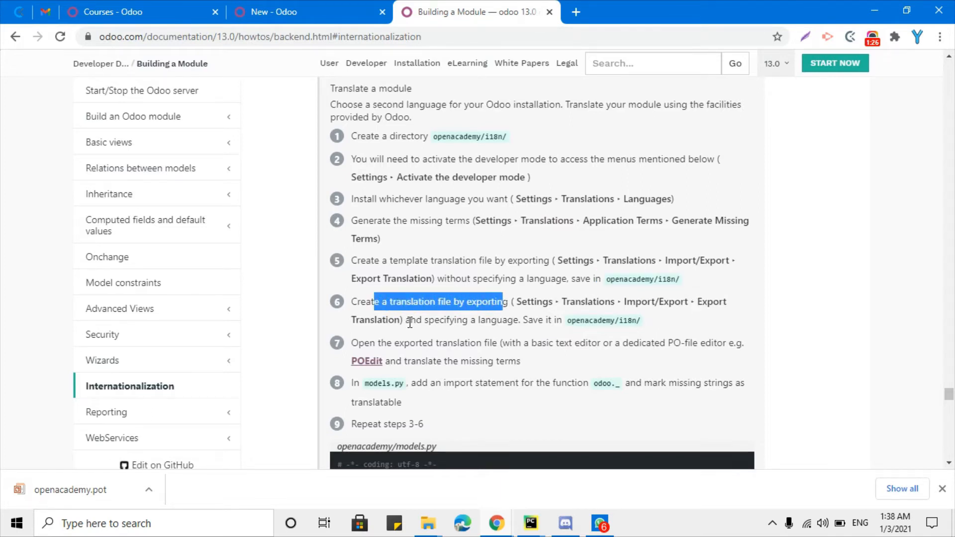
drag(491, 317, 526, 325)
click(428, 322)
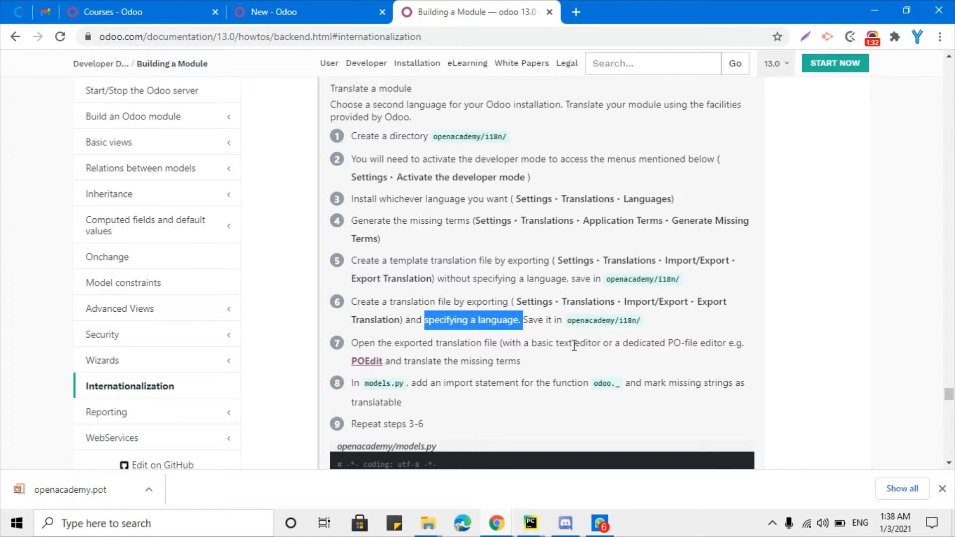
- Start another translation export in the Odoo instance and choose Arabic as its language
click(338, 6)
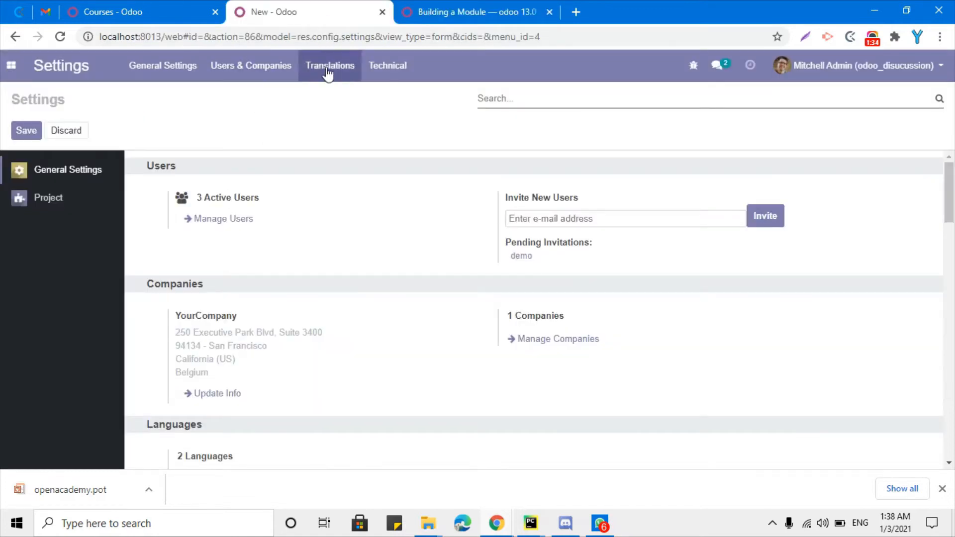
click(327, 73)
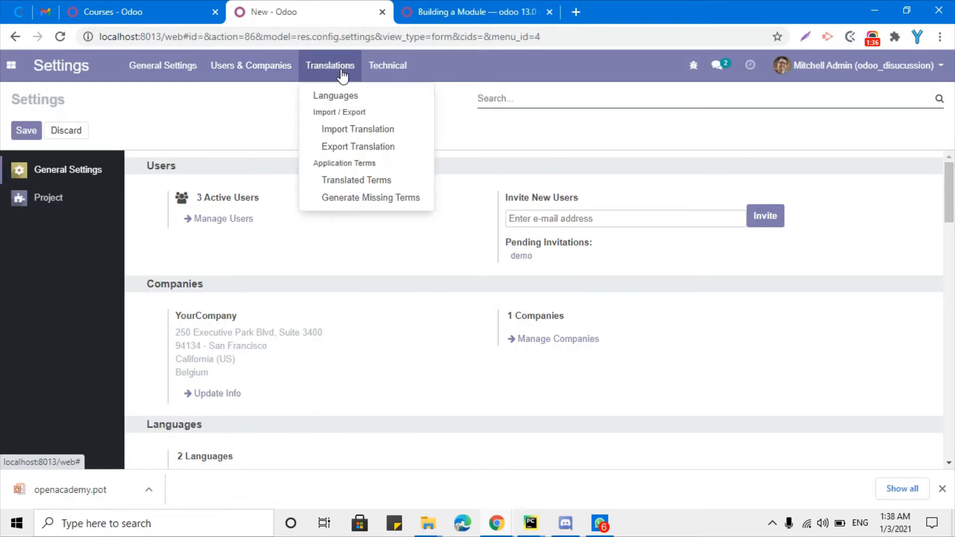
click(341, 149)
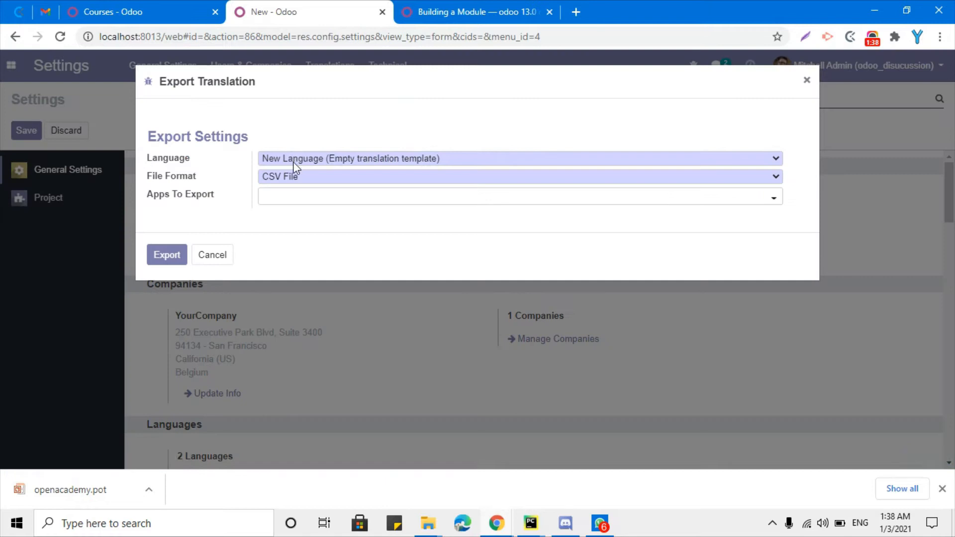
click(293, 160)
click(293, 189)
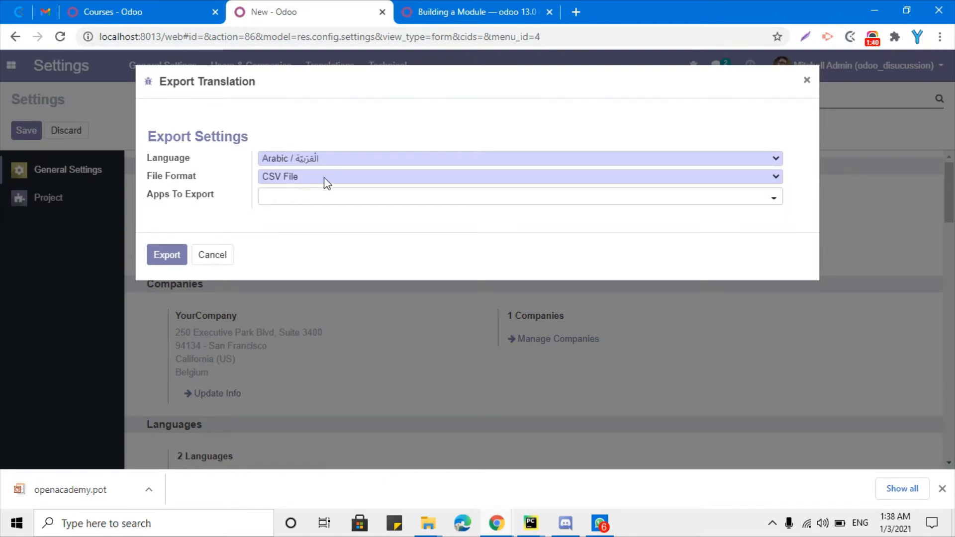
- Set the Arabic export's file format to PO File and select Open Academy as the app to export
click(297, 178)
click(278, 200)
click(290, 198)
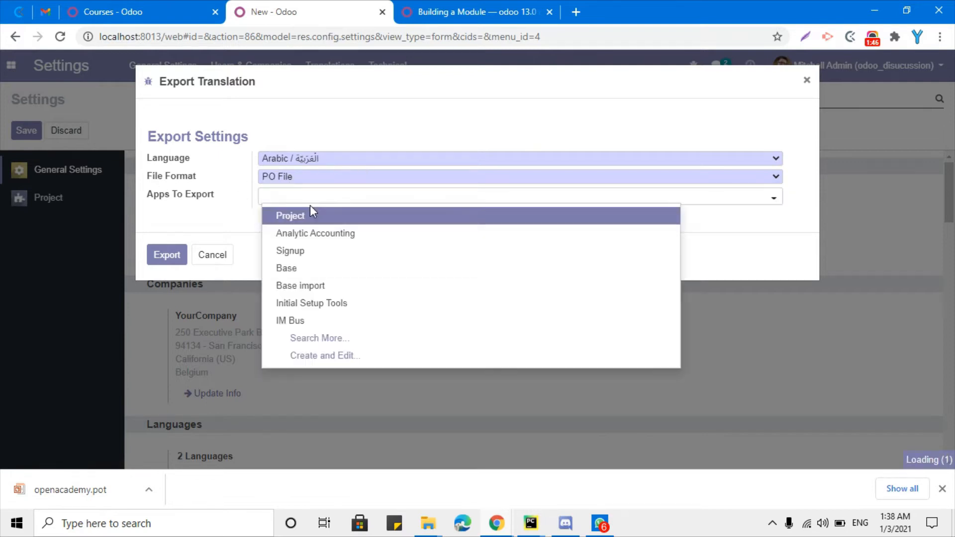
text(open)
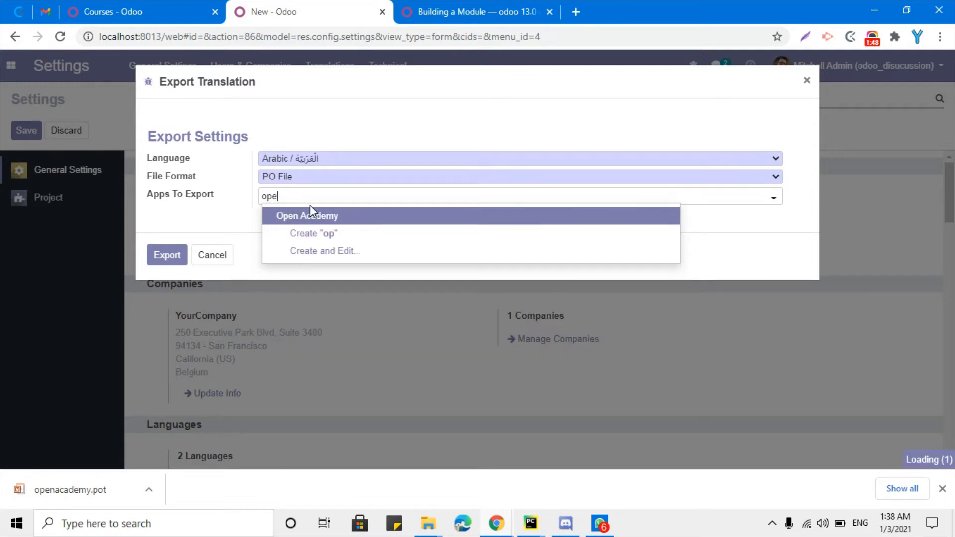
click(310, 207)
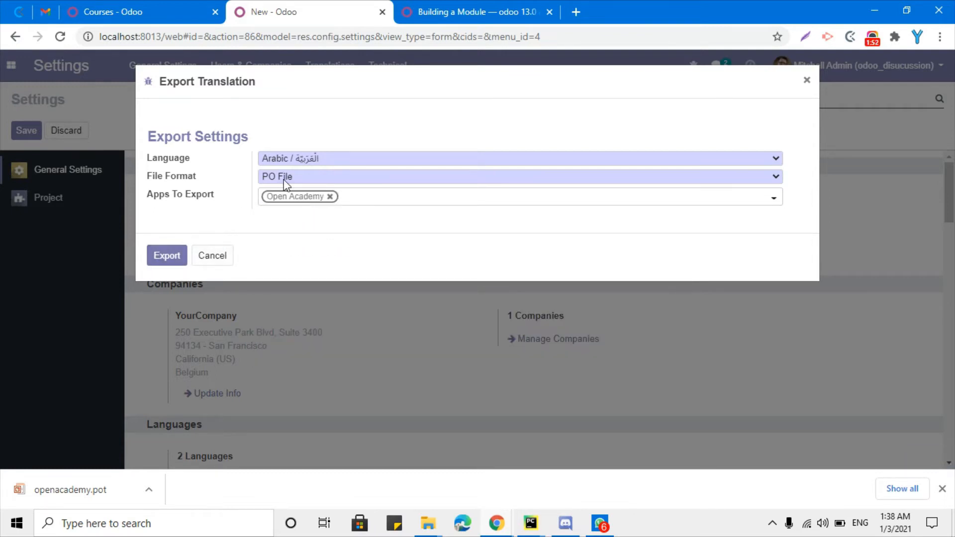
- Export the Arabic translation, download ar_001.po and recheck the documentation's exercise instructions
click(157, 249)
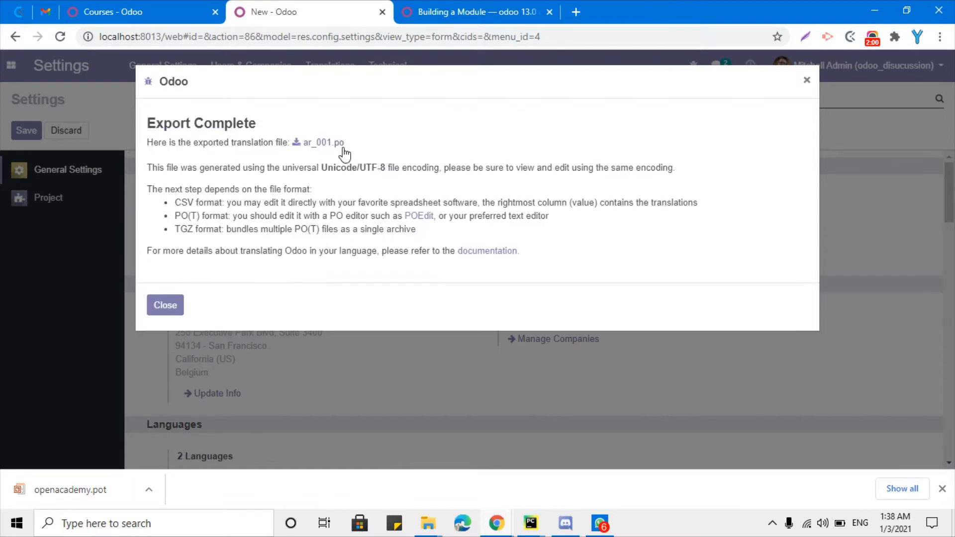
click(321, 147)
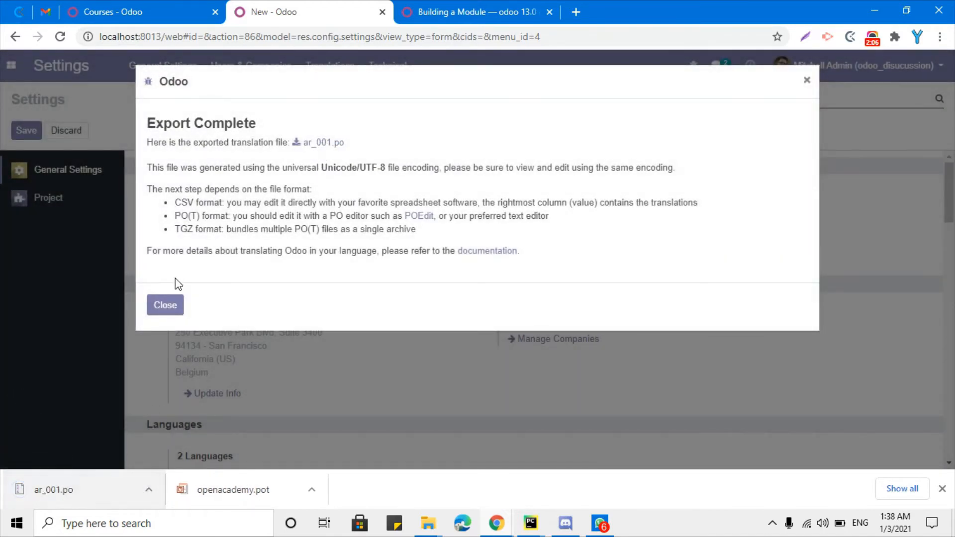
click(465, 13)
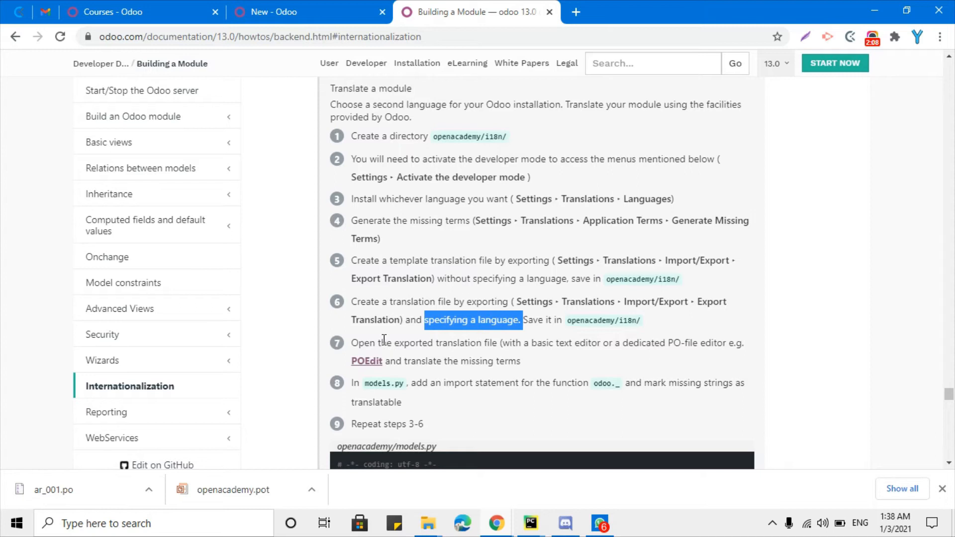
click(344, 2)
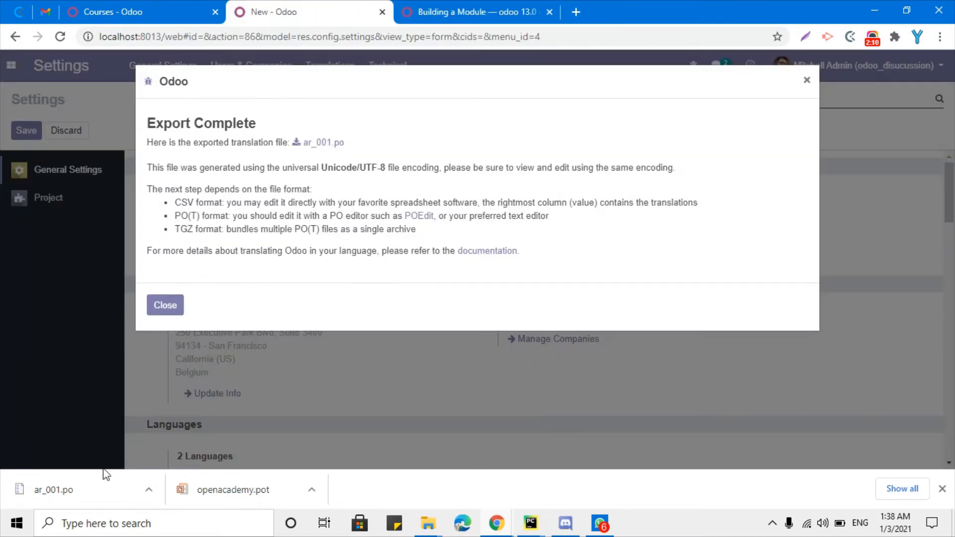
- Locate ar_001.po in Downloads and copy it into the project's openacademy/i18n directory in PyCharm under the same name
click(147, 491)
click(172, 446)
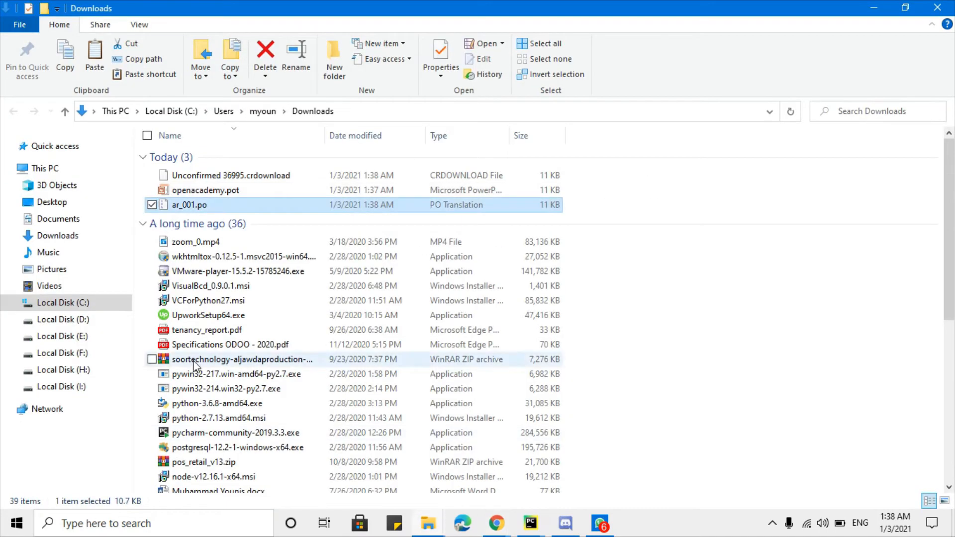
right_click(210, 206)
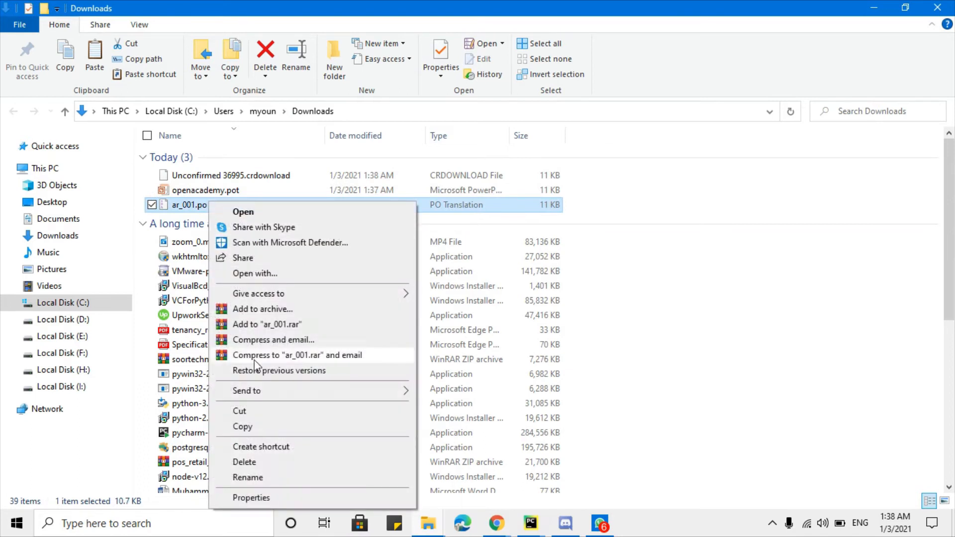
click(244, 426)
click(529, 526)
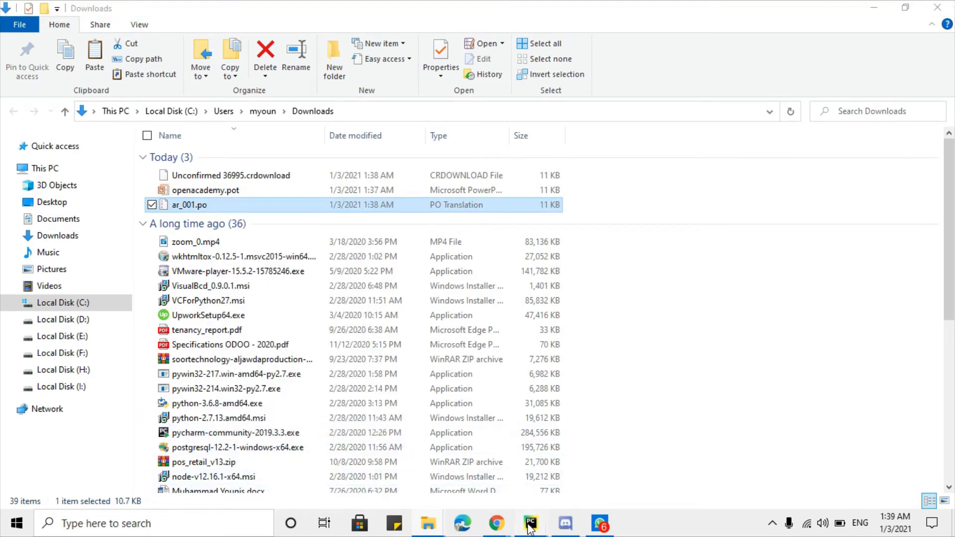
click(453, 463)
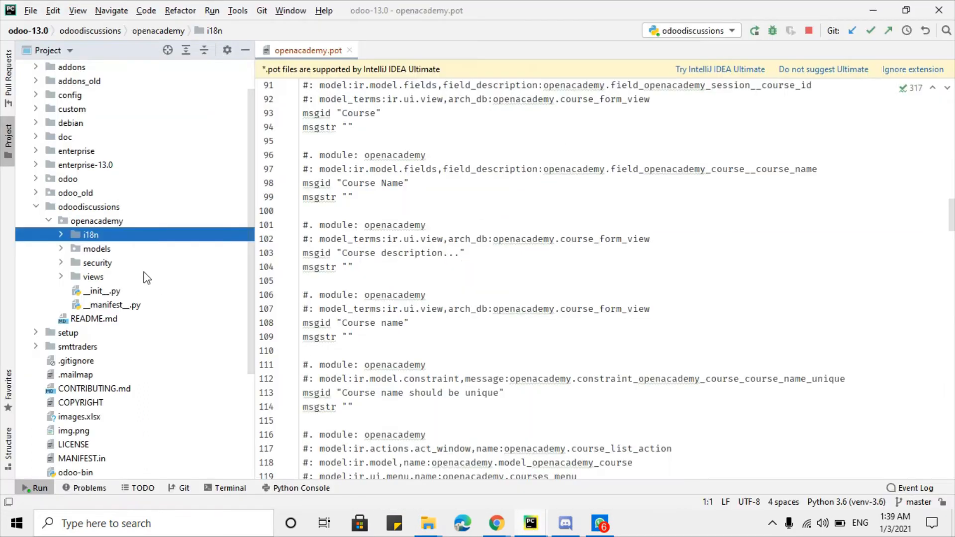
right_click(107, 236)
click(119, 232)
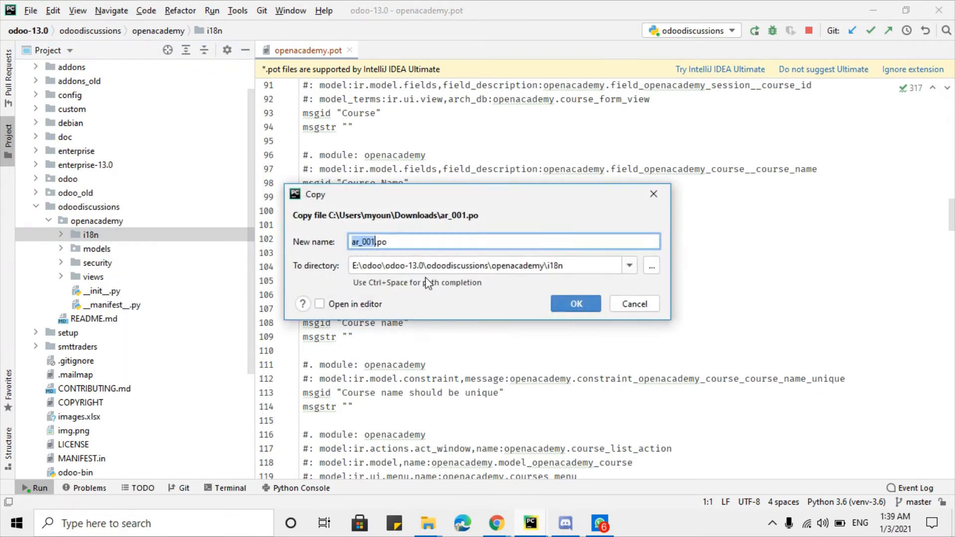
click(576, 303)
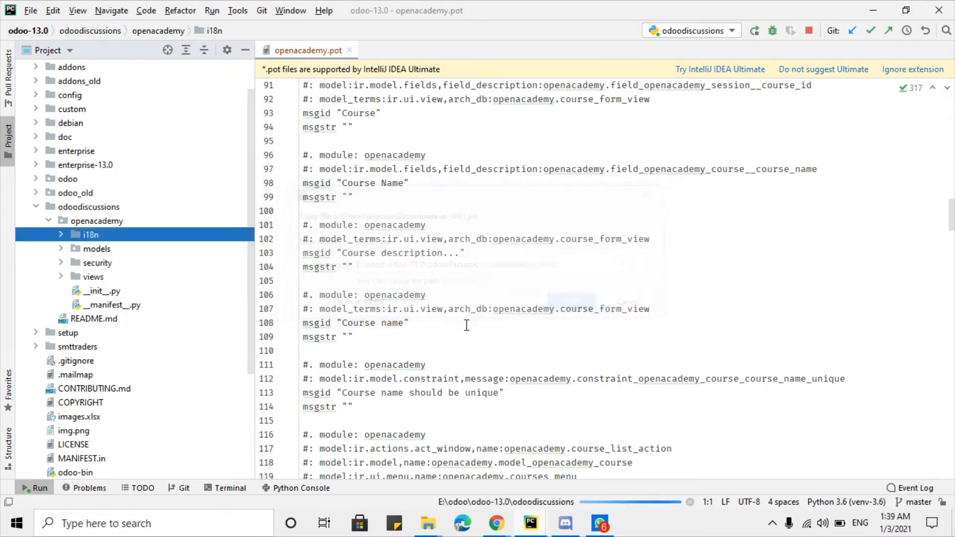
- Open ar_001.po from the i18n folder and look through its translation entries
double_click(101, 235)
double_click(111, 252)
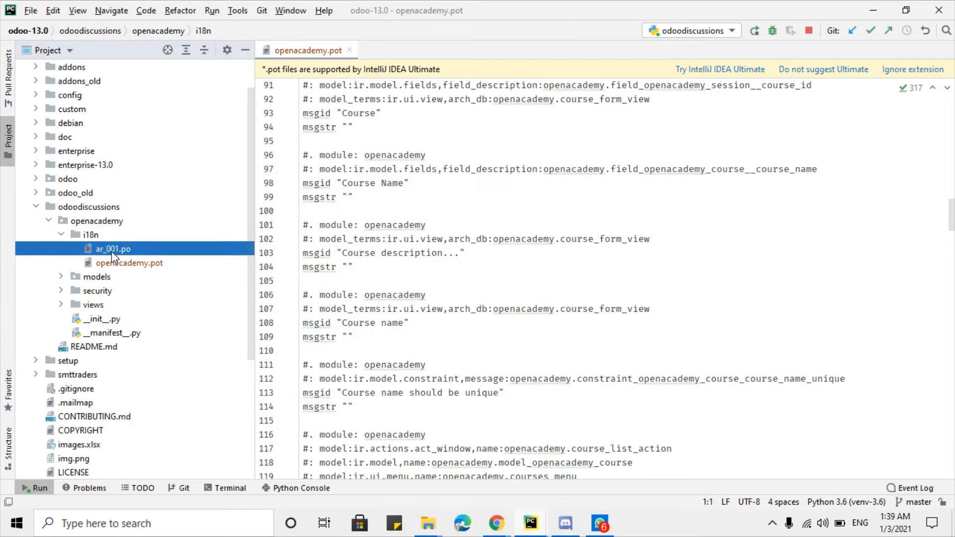
scroll(415, 256, up, 15)
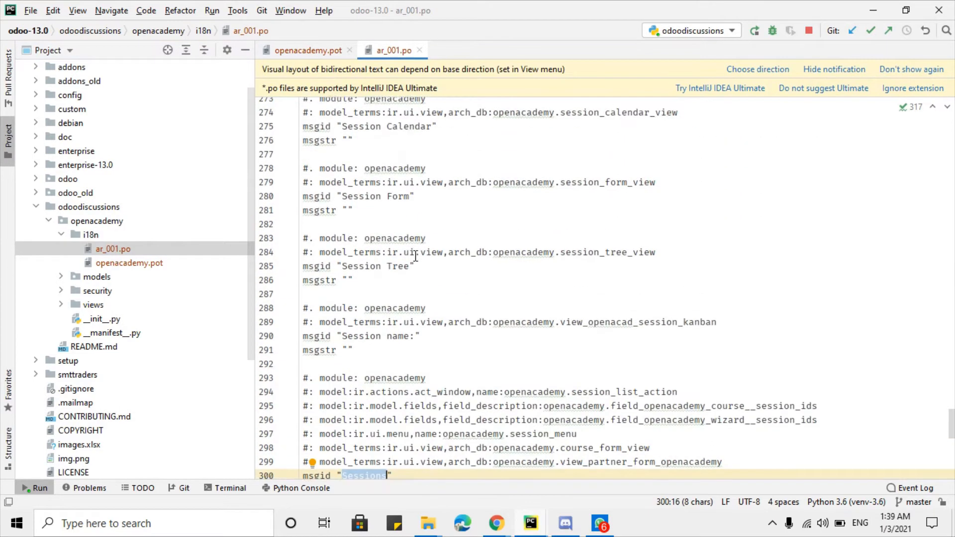
- Look through the entries of ar_001.po from the beginning for terms with an empty Arabic translation
drag(952, 383, 950, 128)
scroll(457, 252, down, 5)
scroll(457, 251, down, 6)
scroll(416, 292, up, 6)
scroll(331, 303, down, 20)
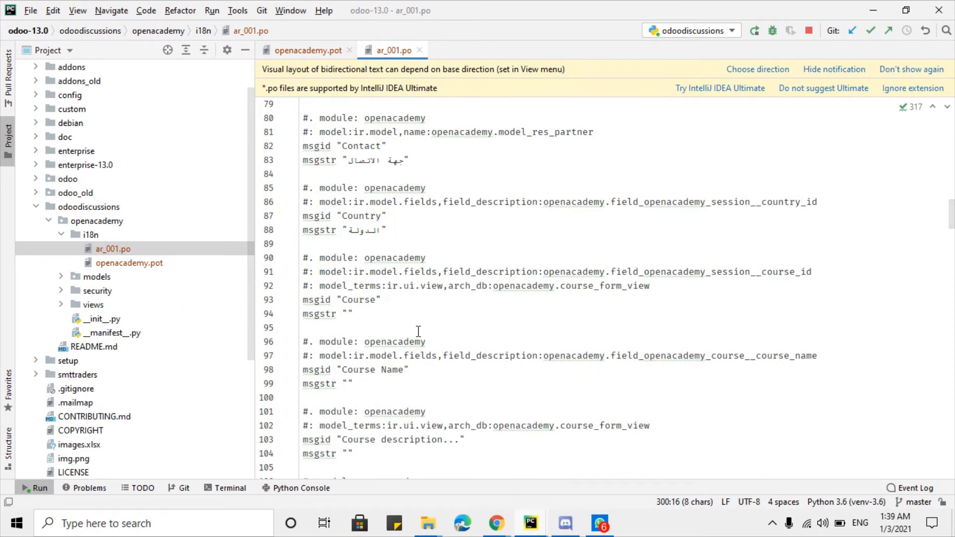
- Switch to Chrome, close Odoo's Export Complete dialog and read the documentation's step 7 on opening the exported translation file
mouse_move(496, 525)
click(478, 479)
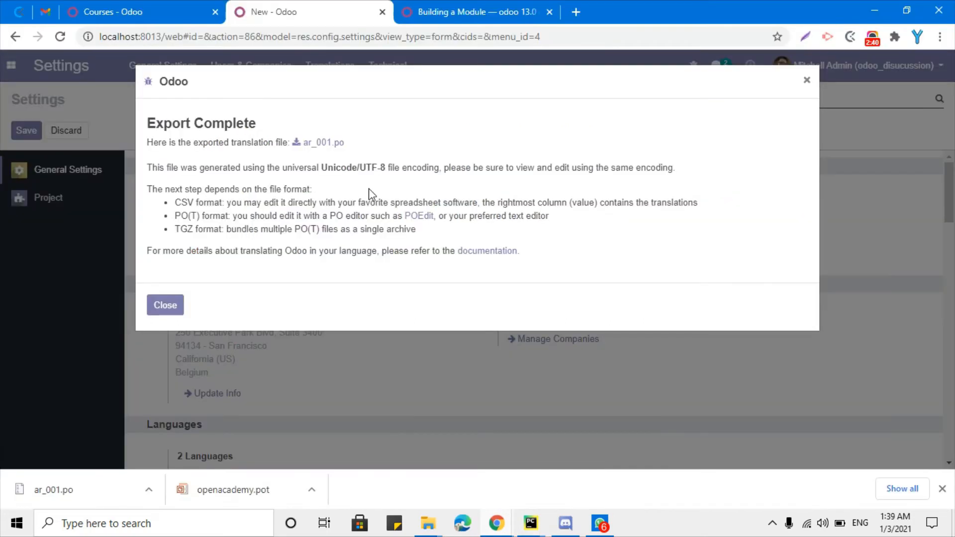
click(164, 305)
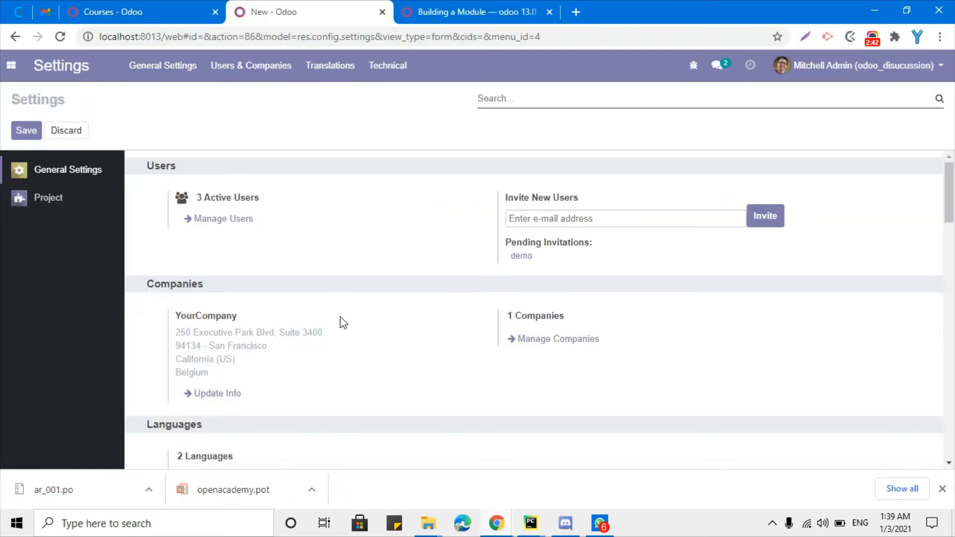
click(465, 6)
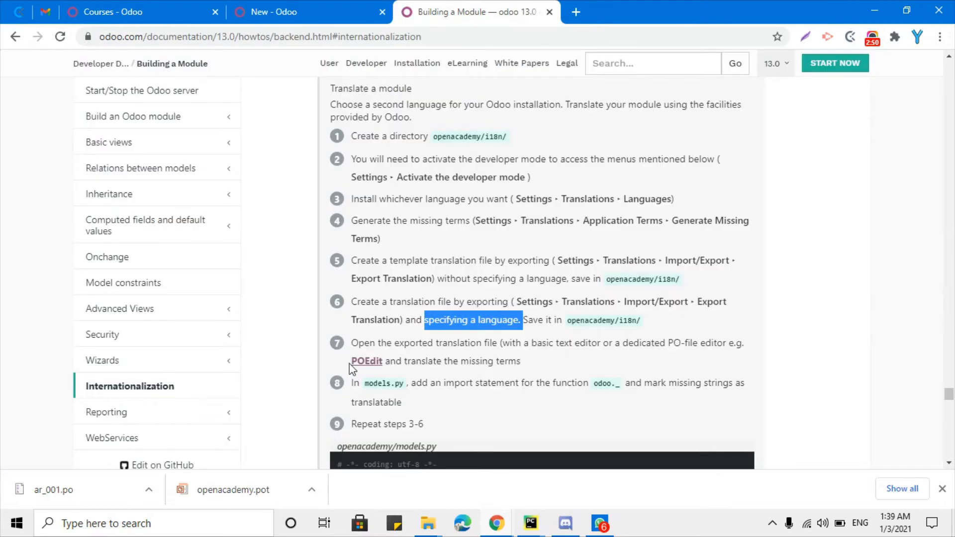
click(369, 299)
scroll(428, 298, down, 3)
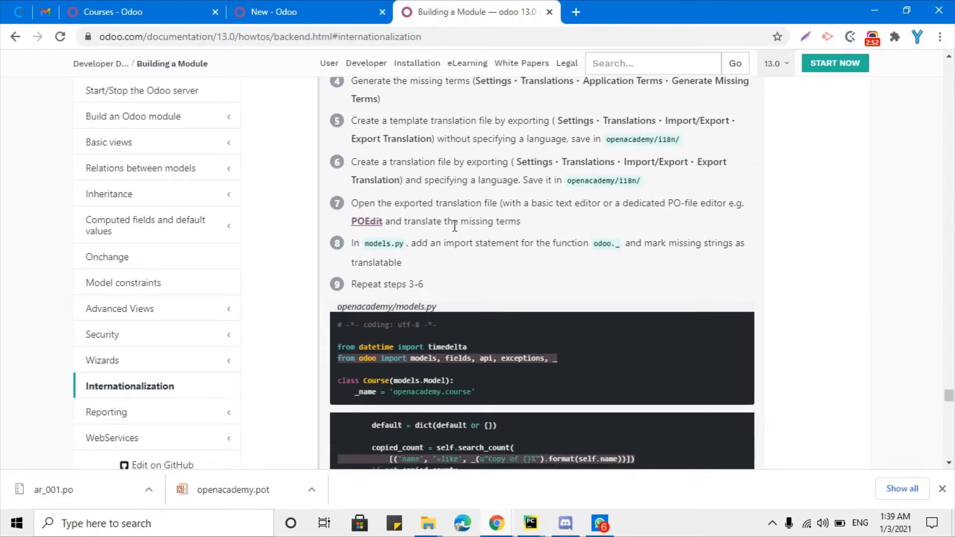
drag(367, 200, 532, 205)
drag(608, 231, 664, 207)
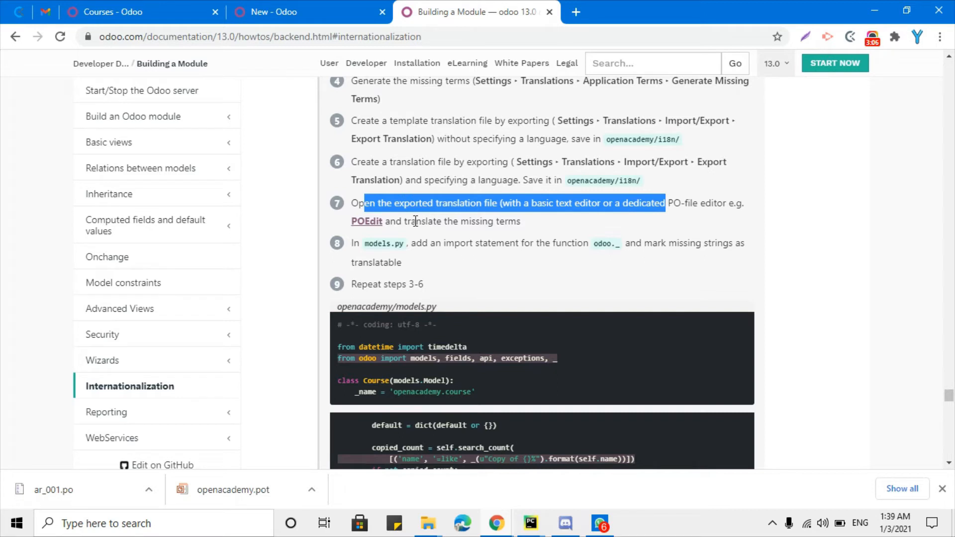
- Open the documentation's POEdit link in a new tab, view the site and reread the instruction to translate the missing terms
right_click(373, 225)
click(398, 234)
click(646, 6)
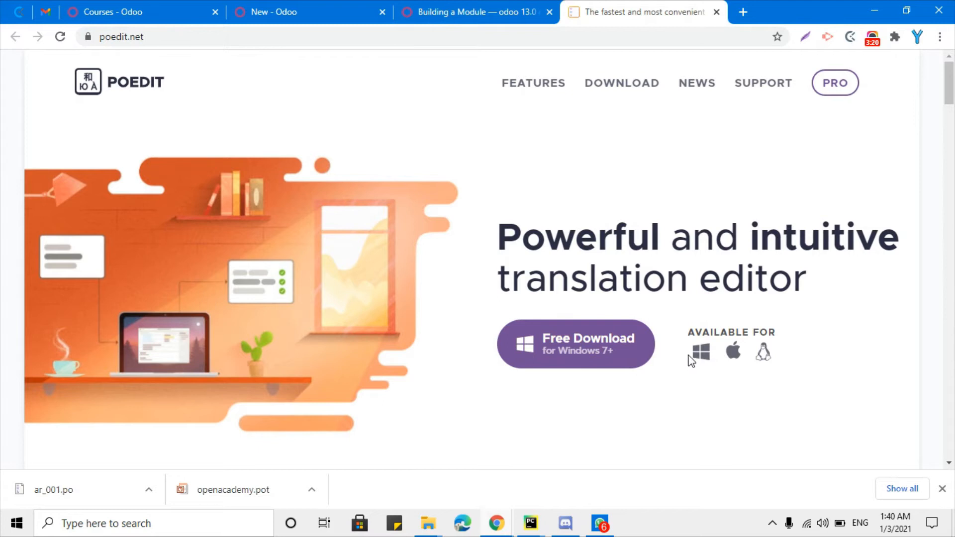
click(462, 12)
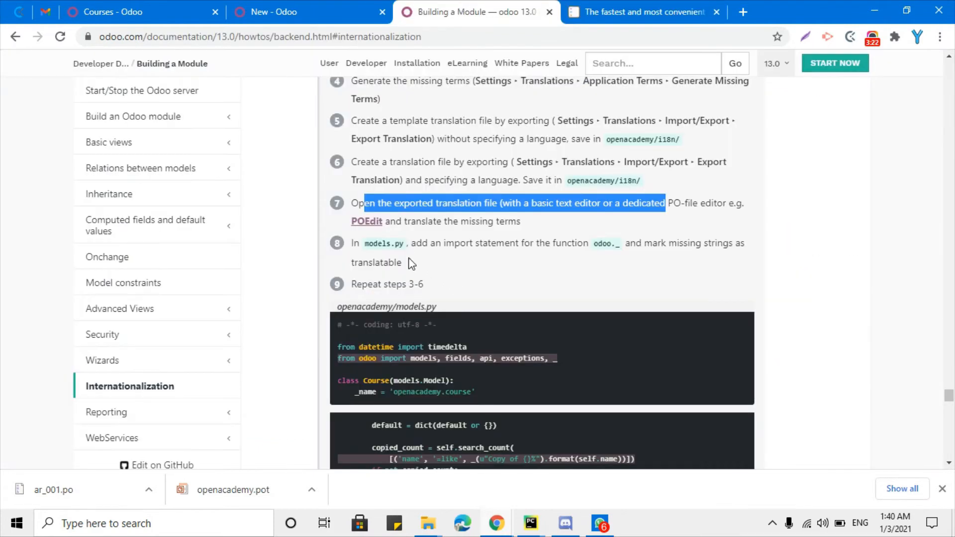
drag(405, 221, 529, 243)
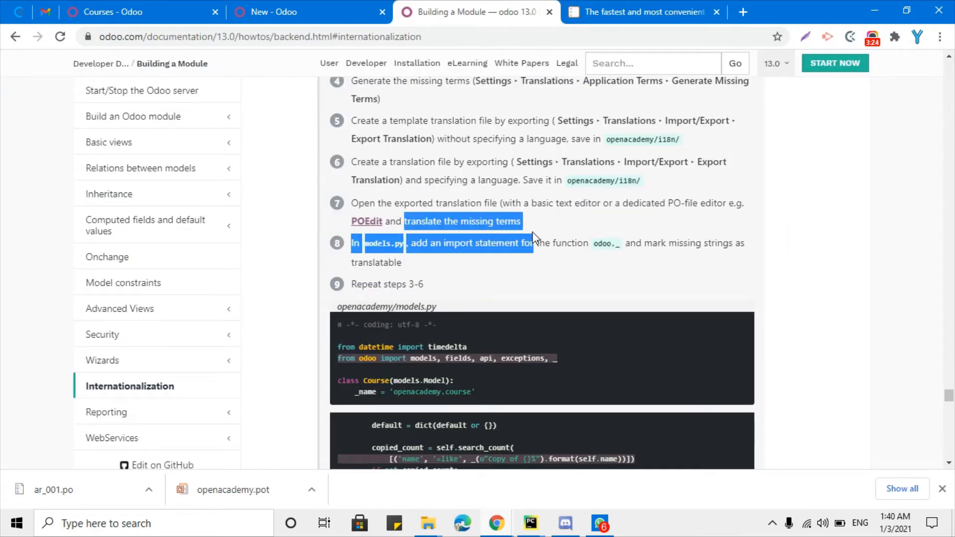
- Switch to PyCharm, show the openacademy folder in File Explorer and open its i18n subfolder
click(531, 523)
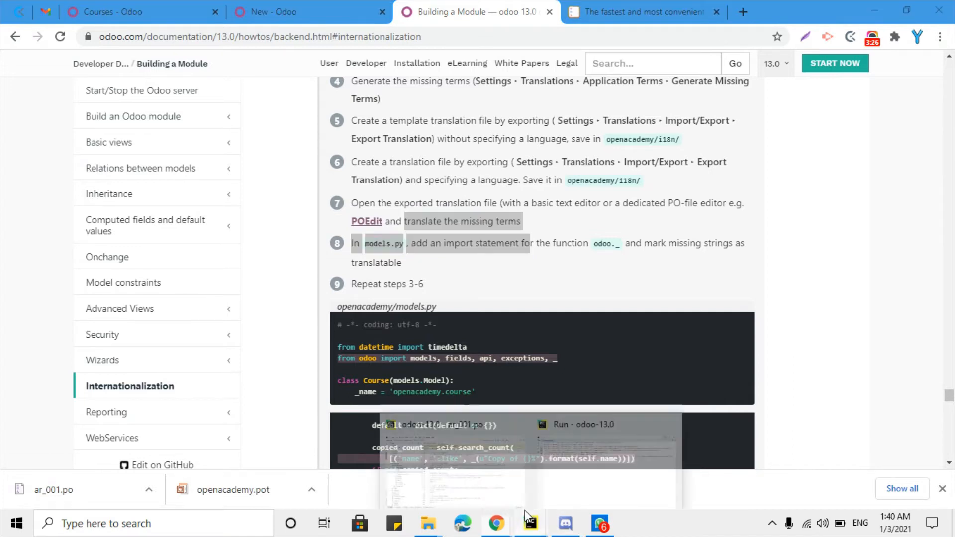
click(430, 452)
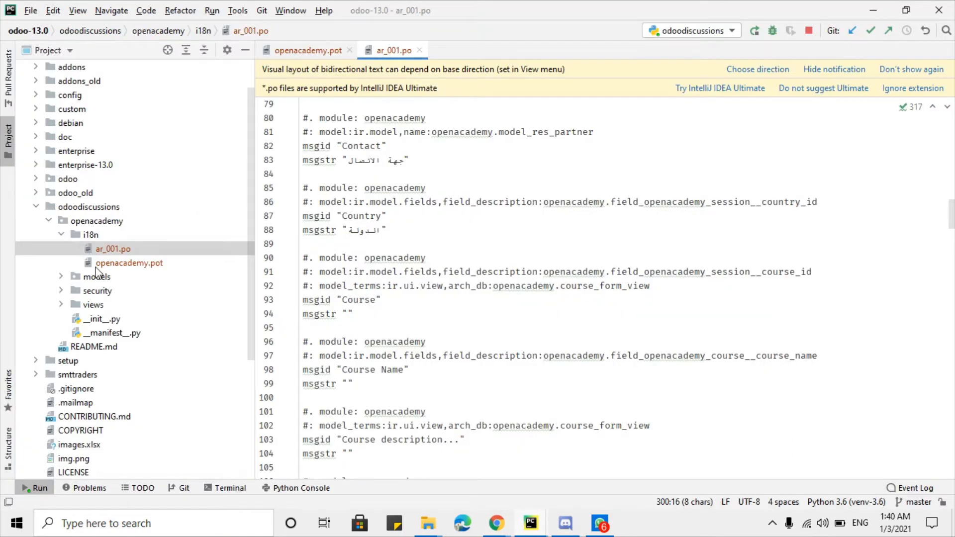
right_click(101, 221)
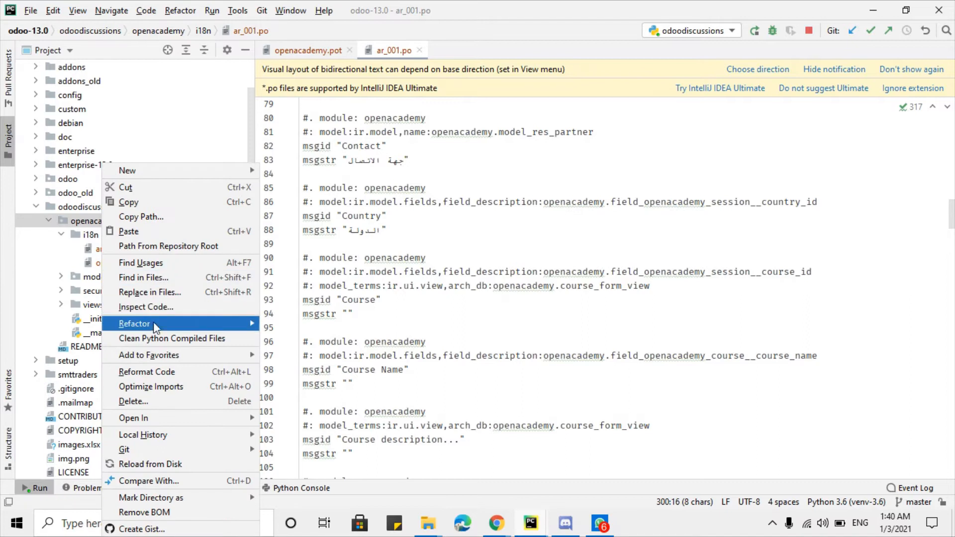
mouse_move(258, 420)
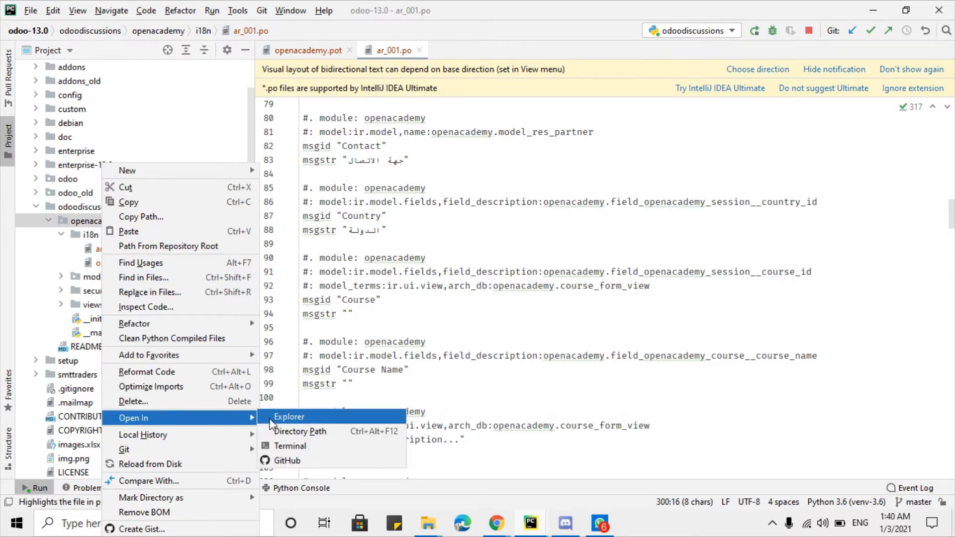
click(286, 417)
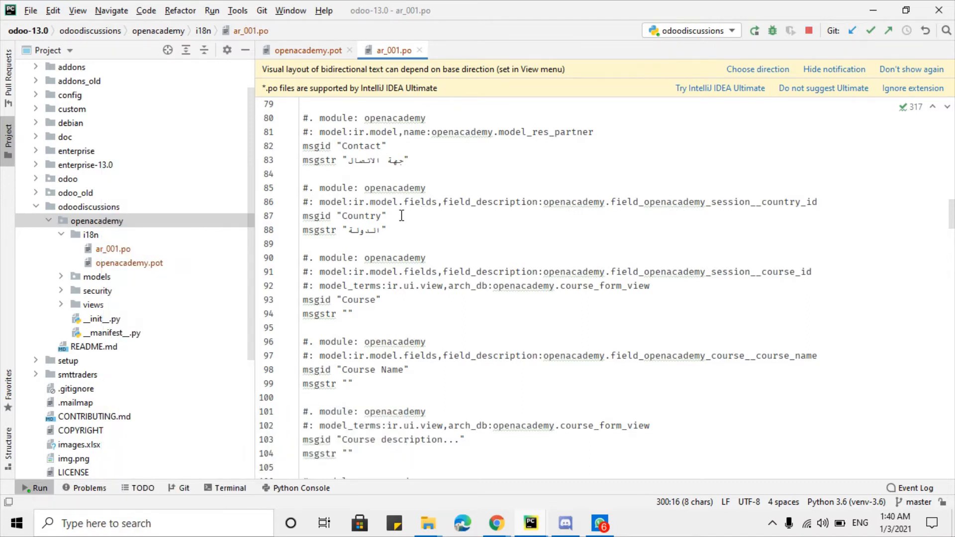
double_click(185, 172)
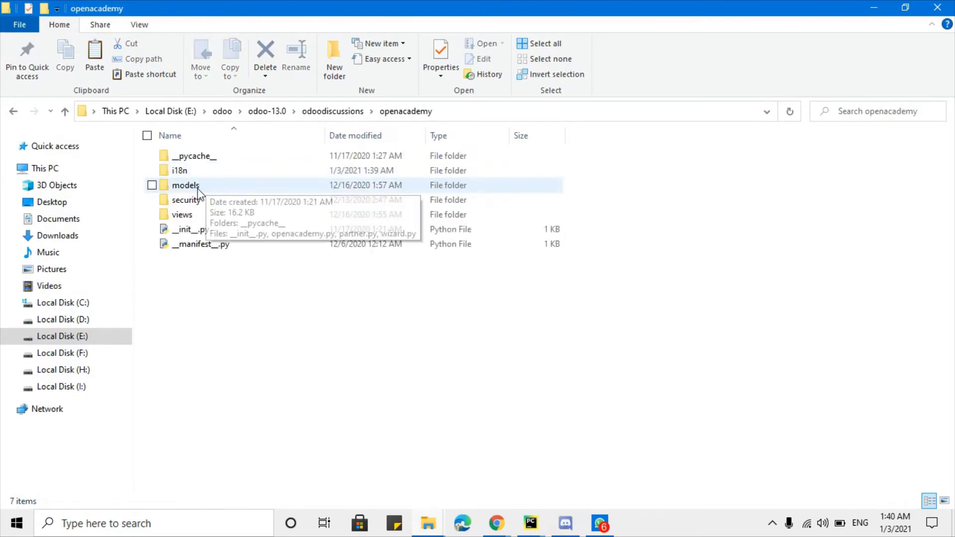
double_click(180, 171)
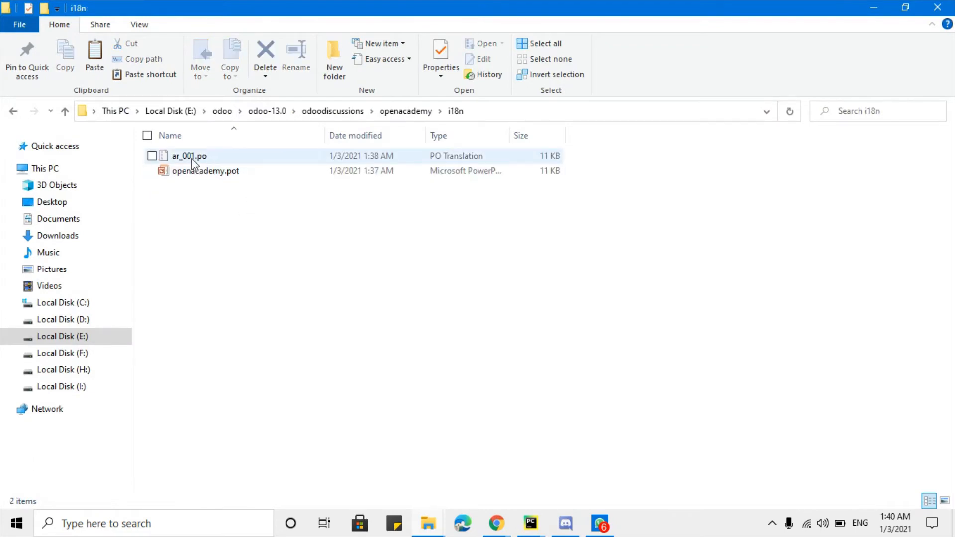
- Recheck step 7 of the documentation in Chrome and open ar_001.po from the i18n folder in Poedit
mouse_move(497, 523)
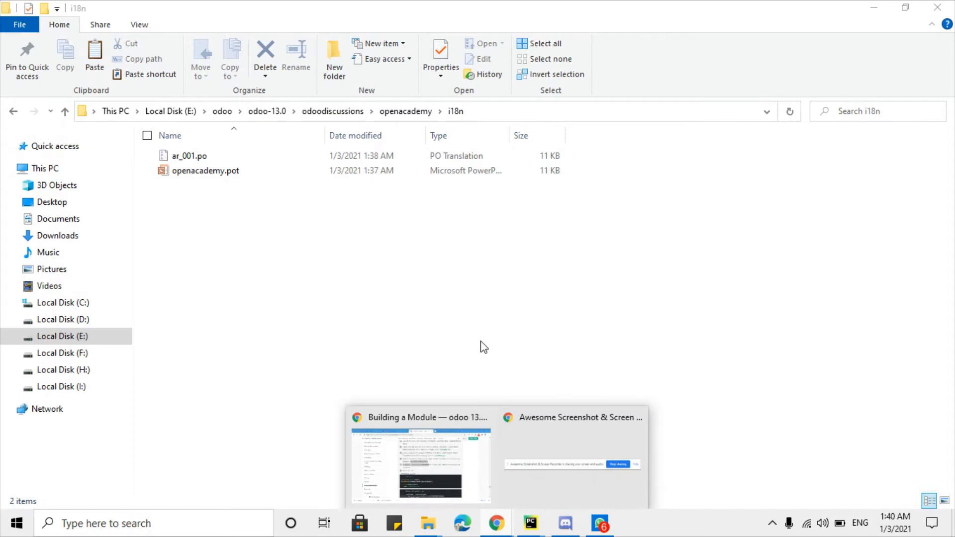
click(437, 455)
click(400, 226)
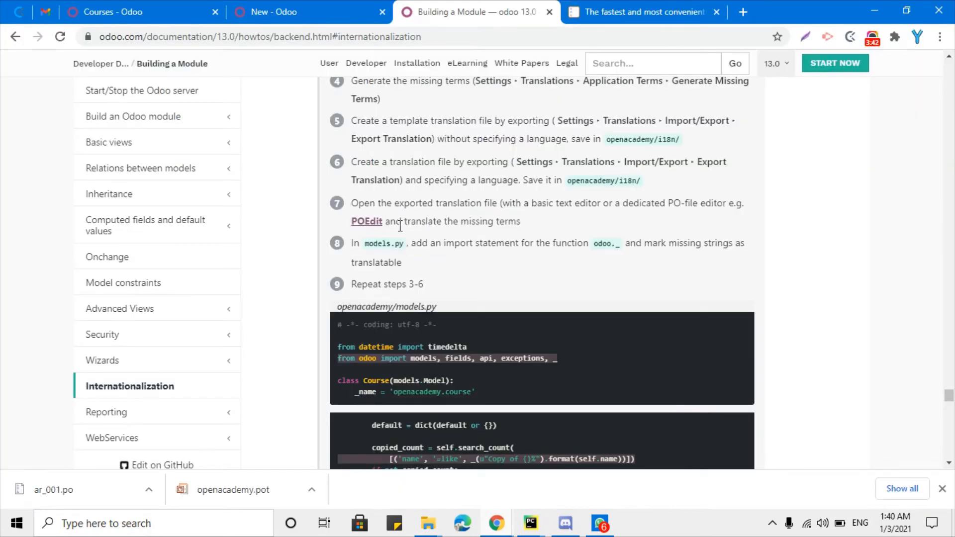
mouse_move(428, 523)
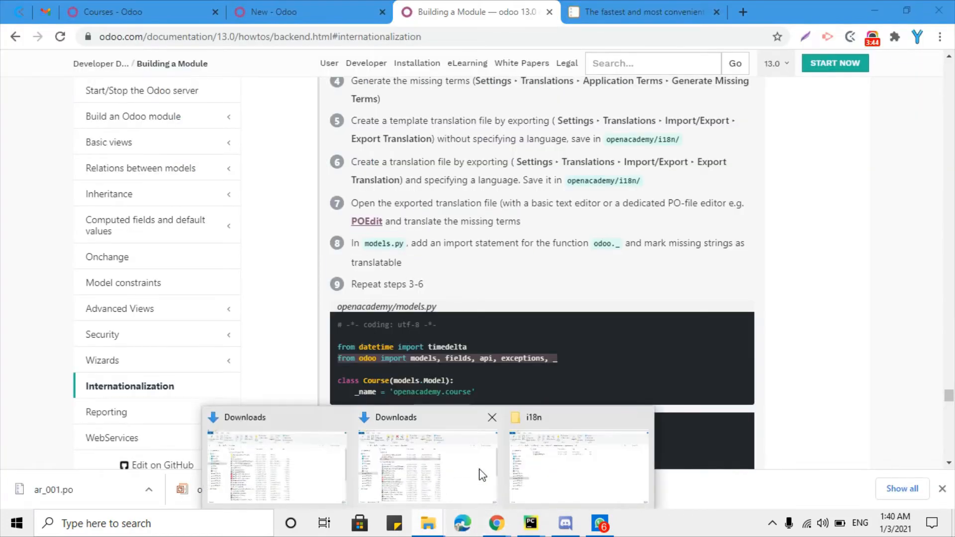
click(527, 464)
double_click(199, 158)
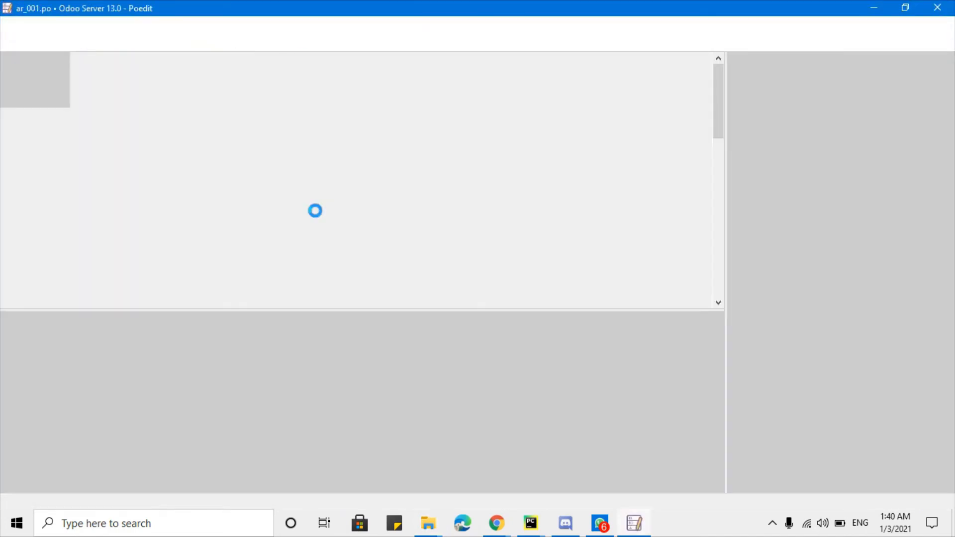
- Look through the source terms in Poedit for missing Arabic translations and check the suggestions for the Sessions entry
scroll(154, 196, down, 3)
scroll(154, 196, up, 3)
scroll(112, 120, down, 13)
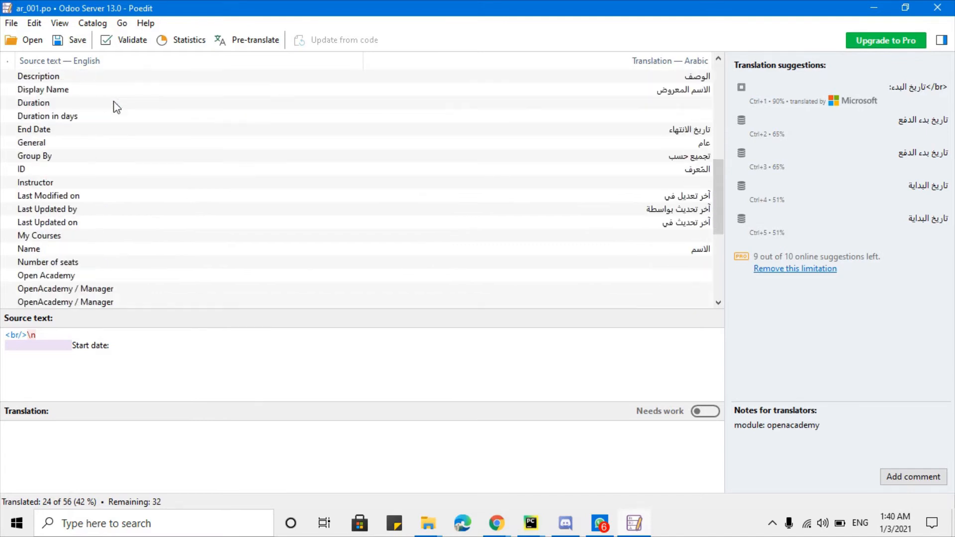
scroll(109, 129, up, 13)
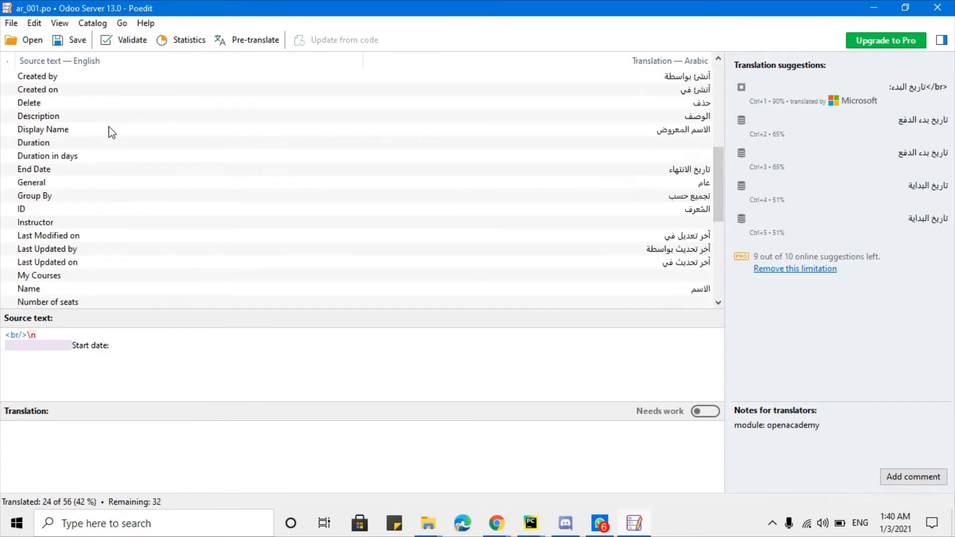
scroll(92, 191, down, 6)
scroll(95, 179, down, 7)
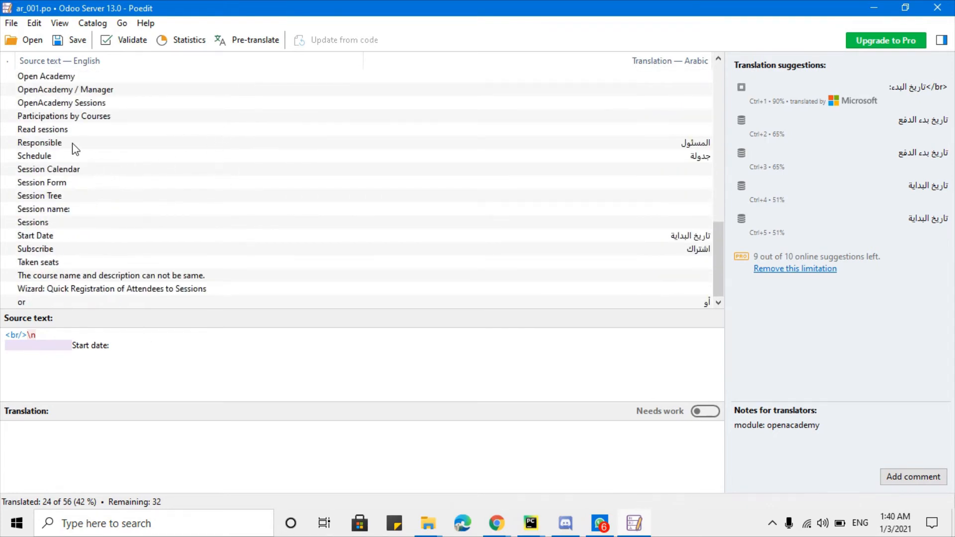
click(35, 223)
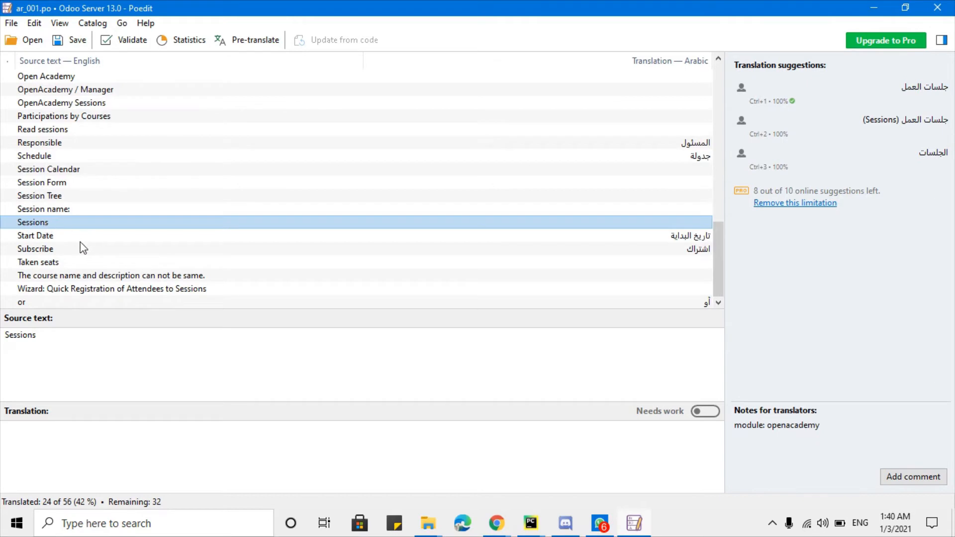
scroll(50, 174, up, 2)
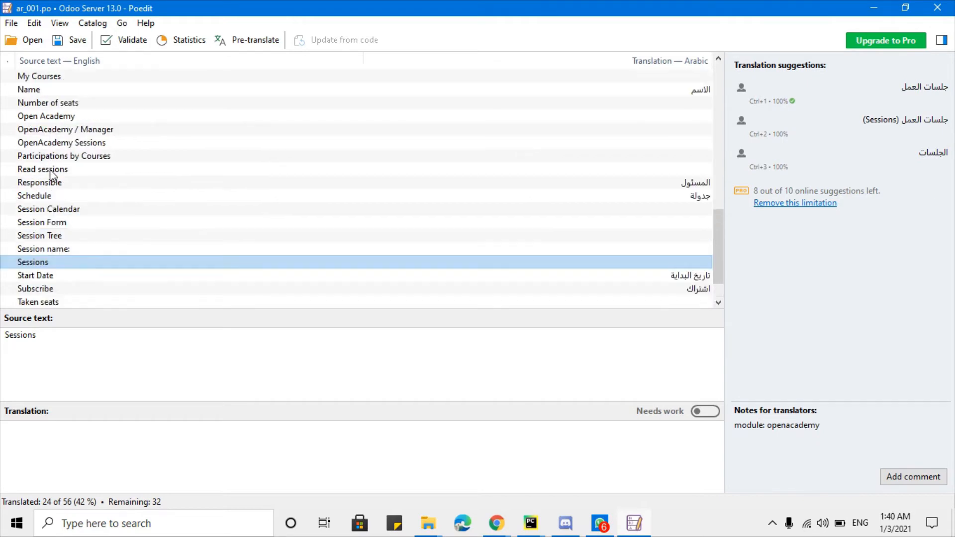
- Select the Open Academy entry and copy its source text
click(51, 157)
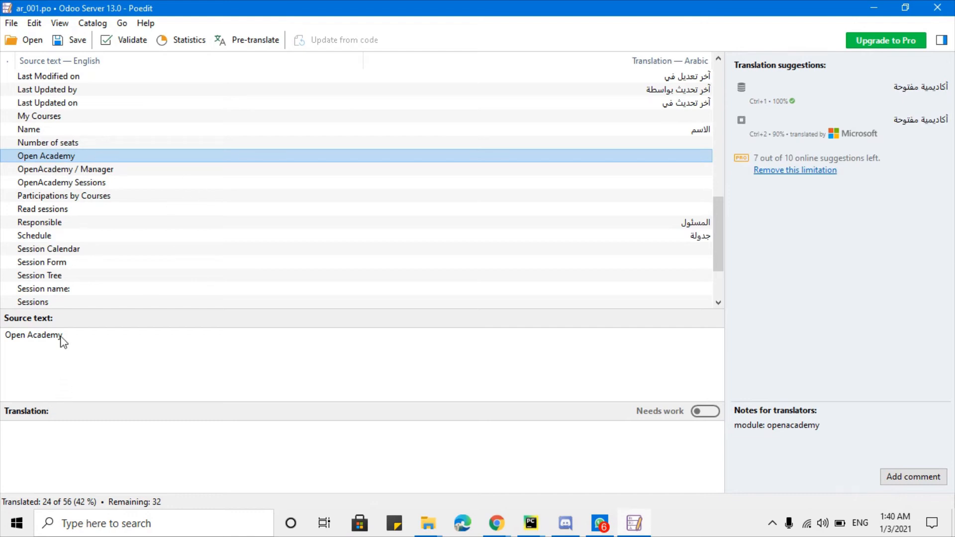
drag(61, 337, 6, 333)
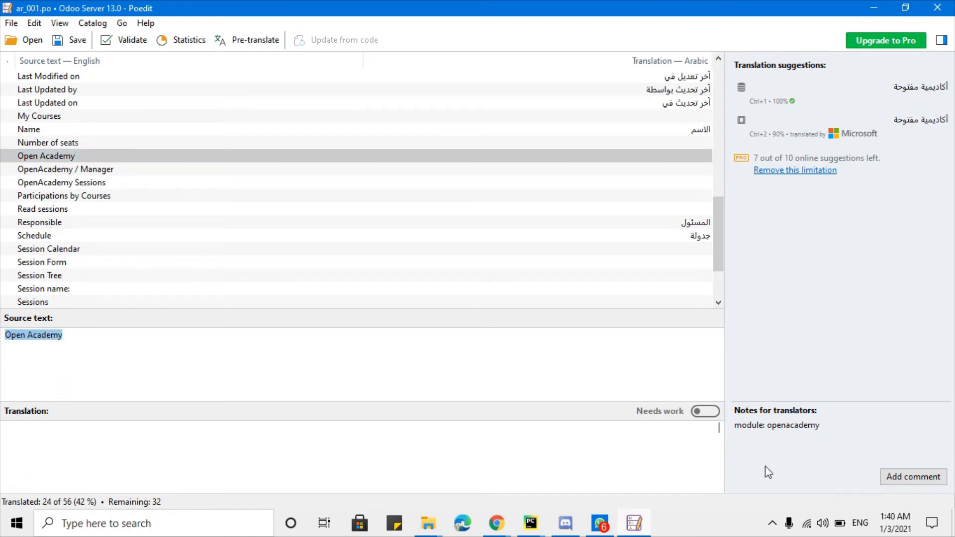
right_click(54, 336)
click(100, 394)
- Switch to Chrome and search the web in a new tab for "Open Academy in arabic google translate"
click(494, 526)
click(443, 473)
click(641, 11)
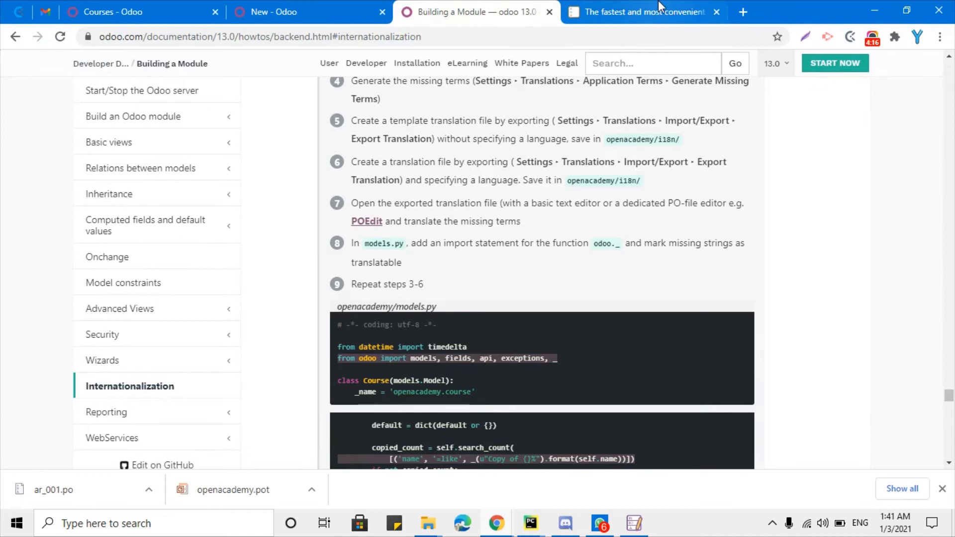
click(743, 12)
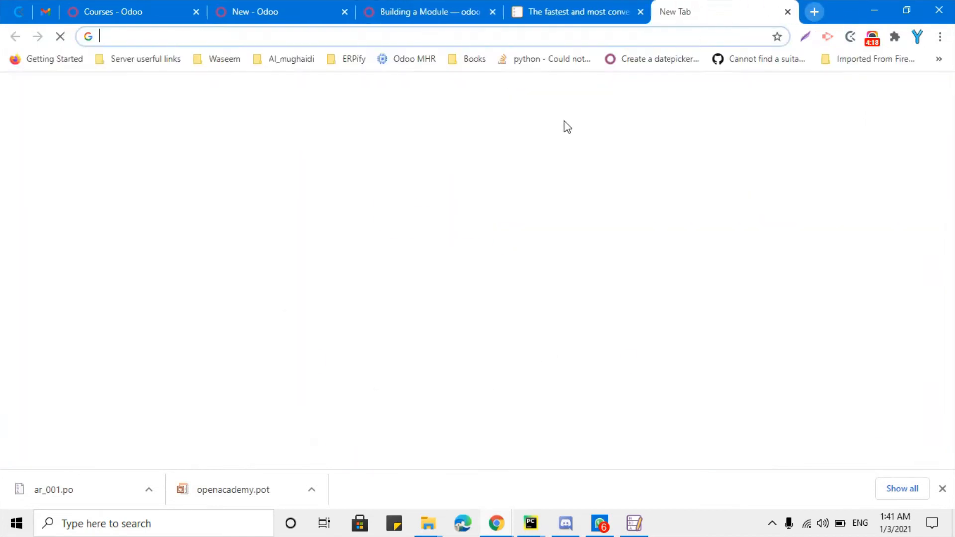
key(ctrl+v)
text(a)
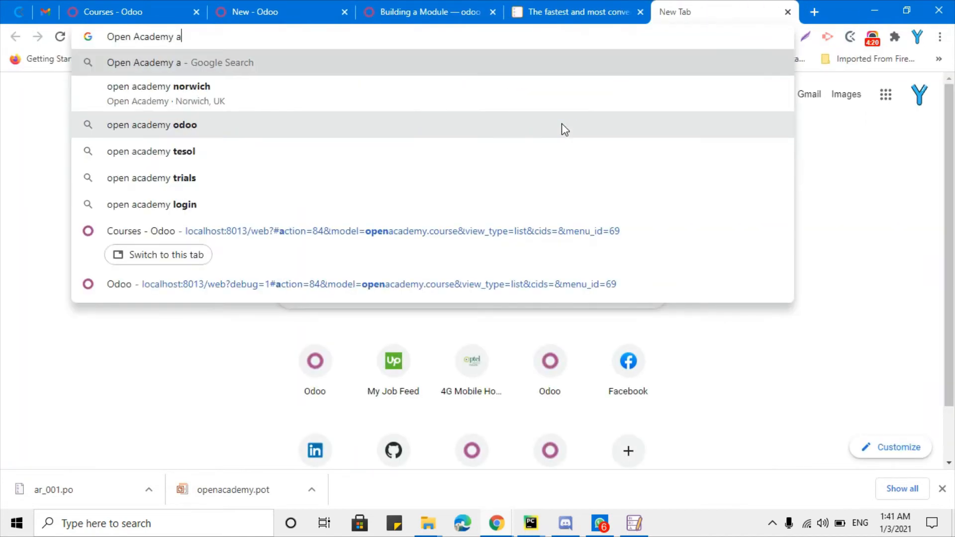
text(b)
key(BackSpace)
key(BackSpace)
key(BackSpace)
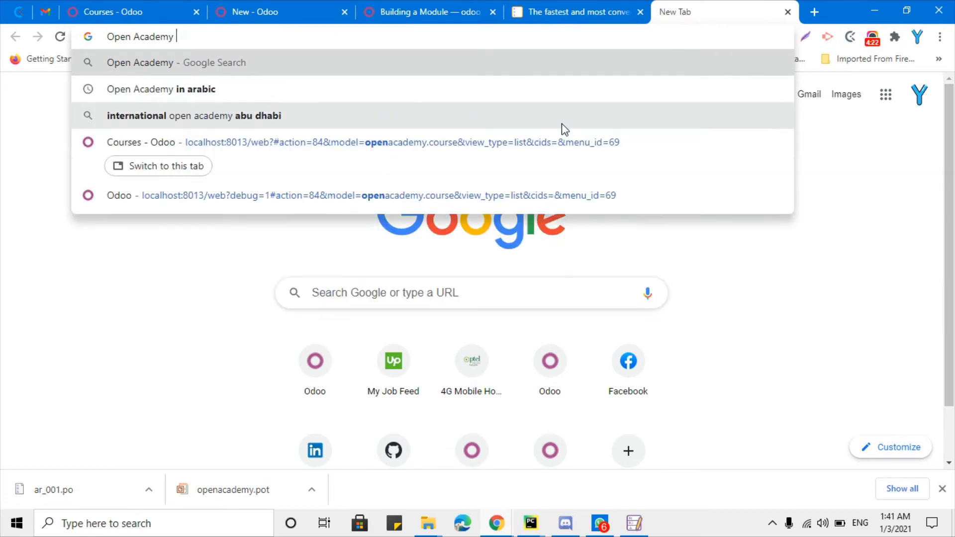
text(i)
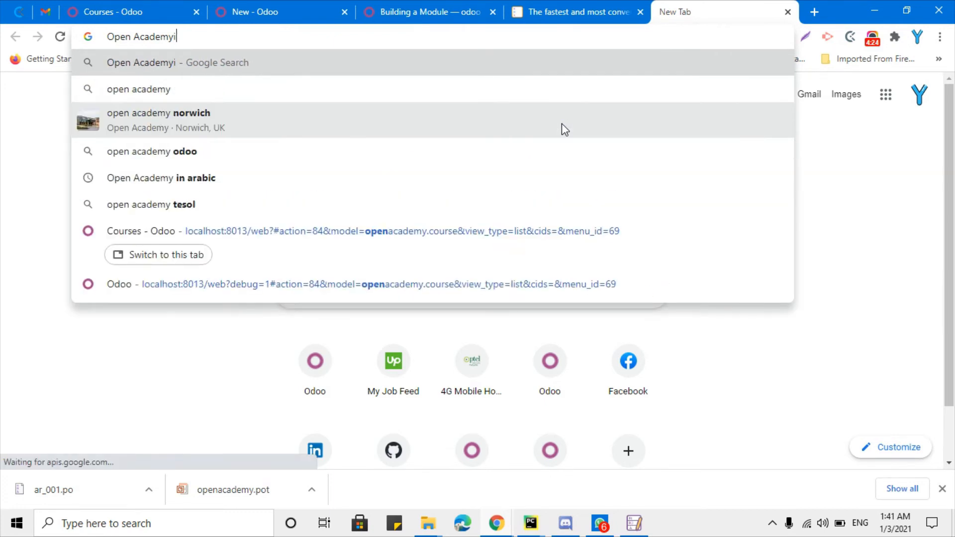
text(n arabo)
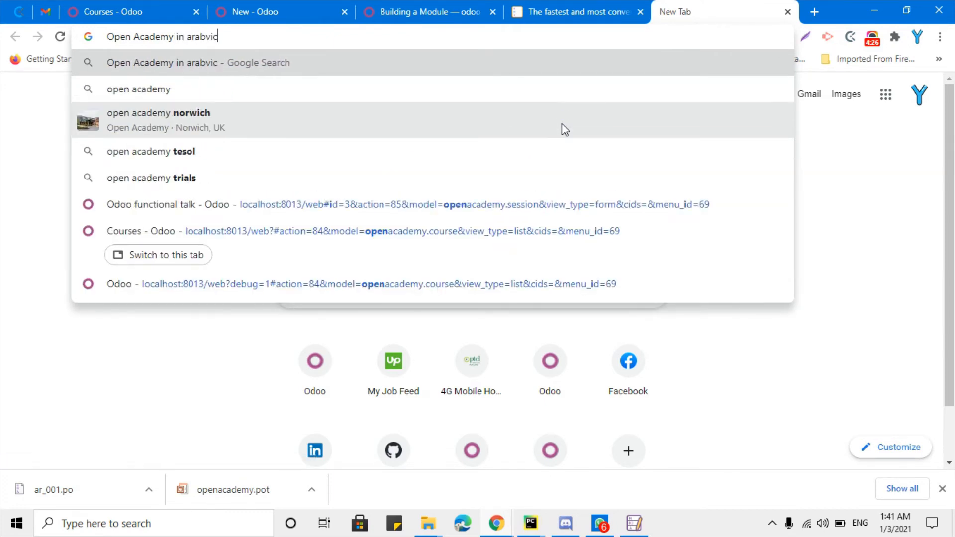
key(BackSpace)
text(ic go)
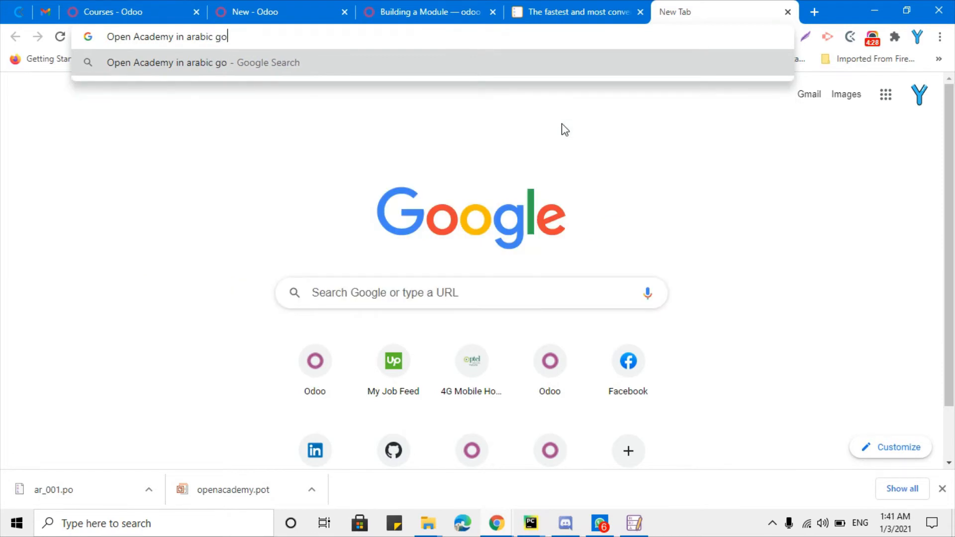
text(ogle translate)
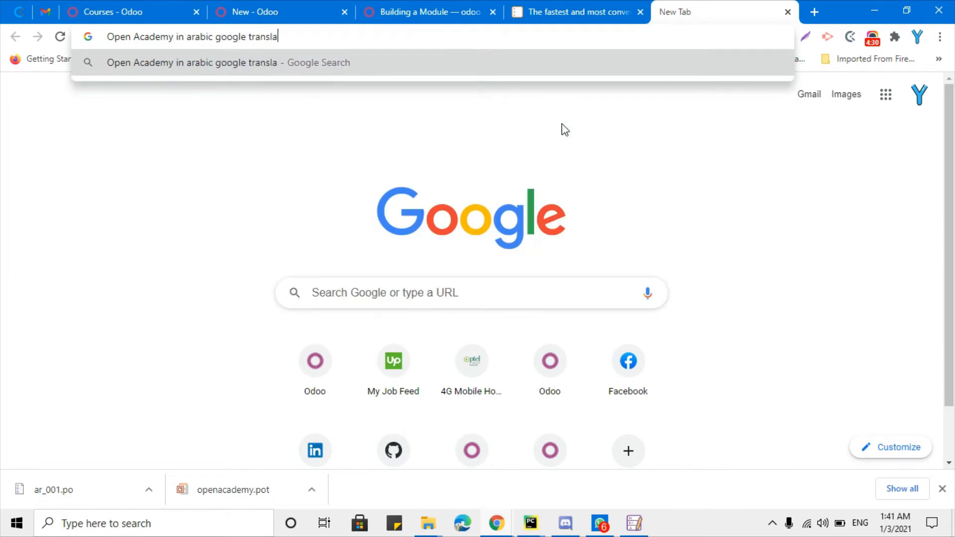
key(Return)
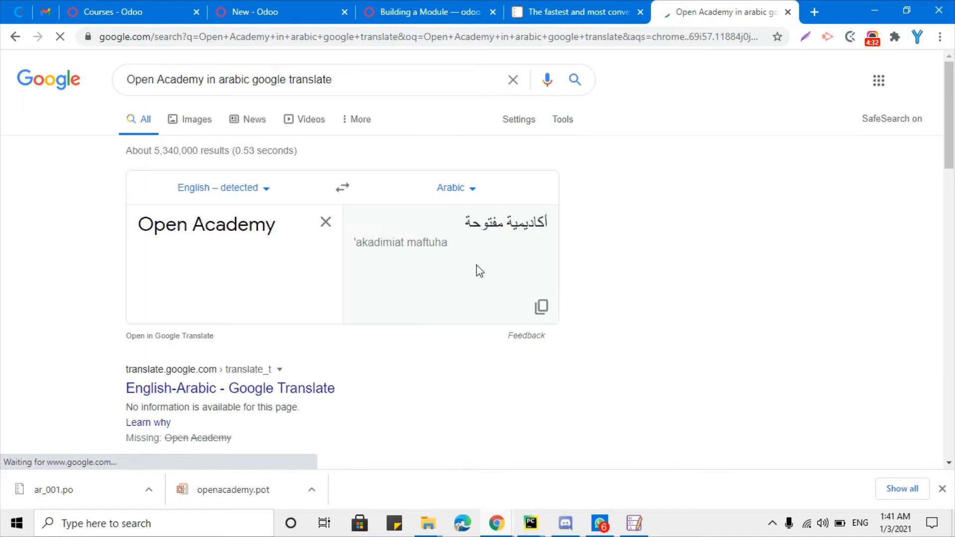
- Copy the Arabic translation of Open Academy from the Google Translate result
double_click(500, 220)
triple_click(499, 221)
right_click(499, 220)
click(527, 231)
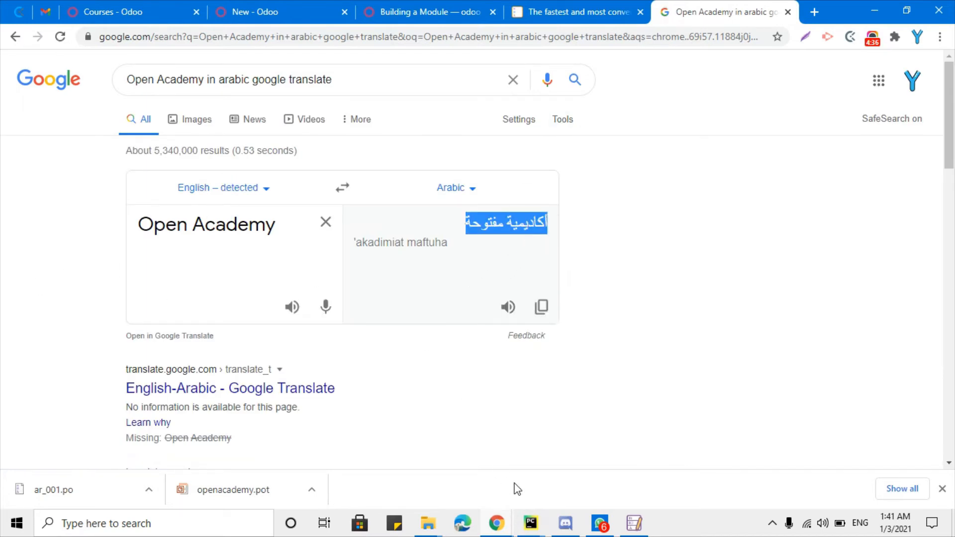
- Switch to Poedit, set the Arabic translation of Open Academy to "أكاديمية مفتوحة" and save ar_001.po
click(531, 522)
click(411, 482)
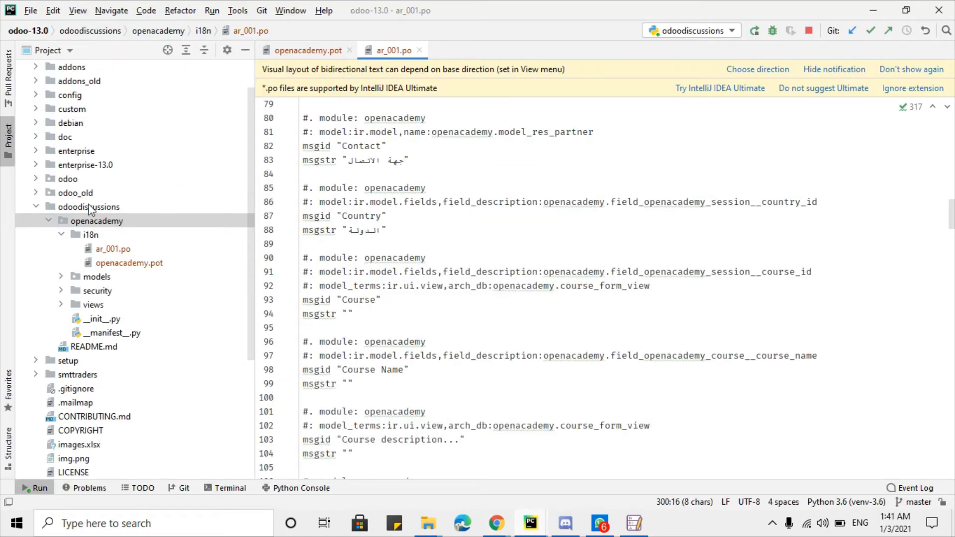
click(639, 523)
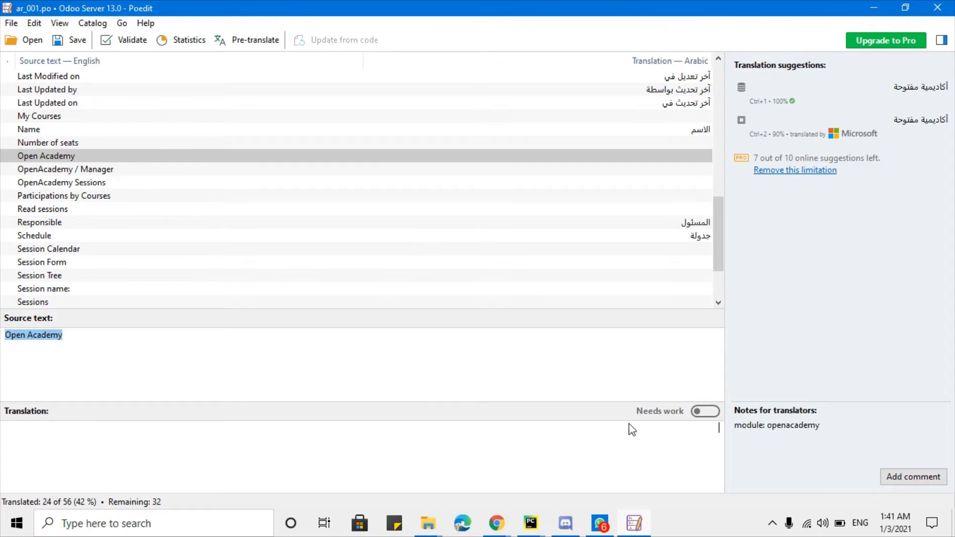
key(ctrl+1)
key(Return)
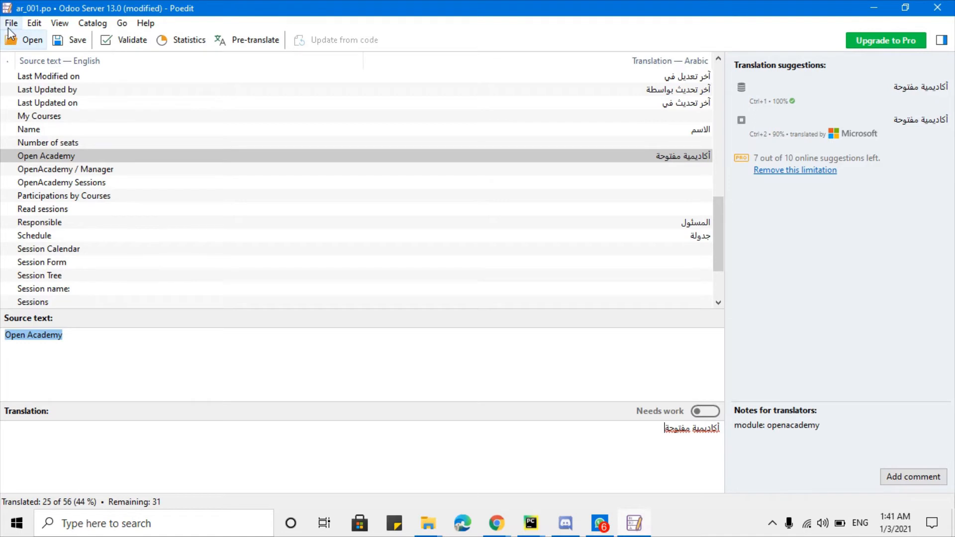
click(69, 41)
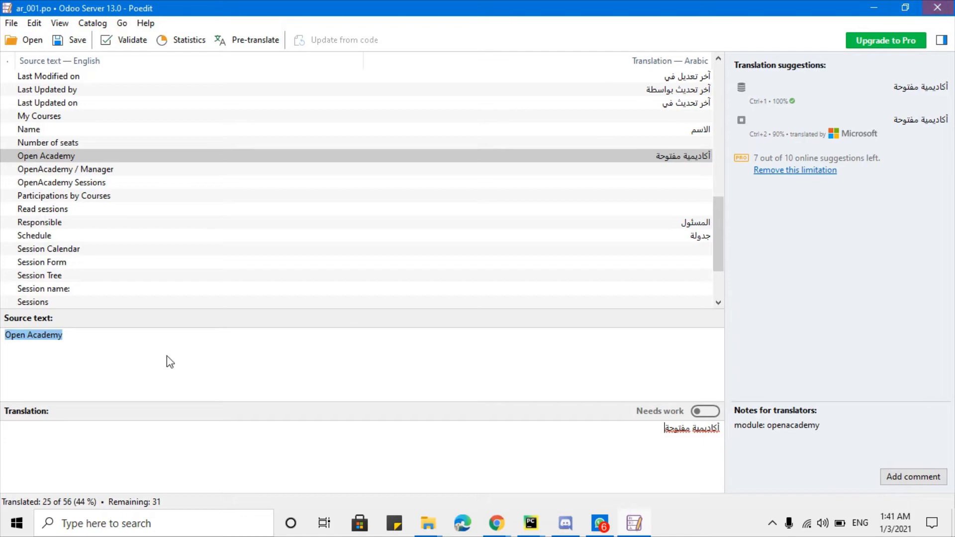
- Copy the Open Academy source text and close Poedit
right_click(54, 341)
click(91, 392)
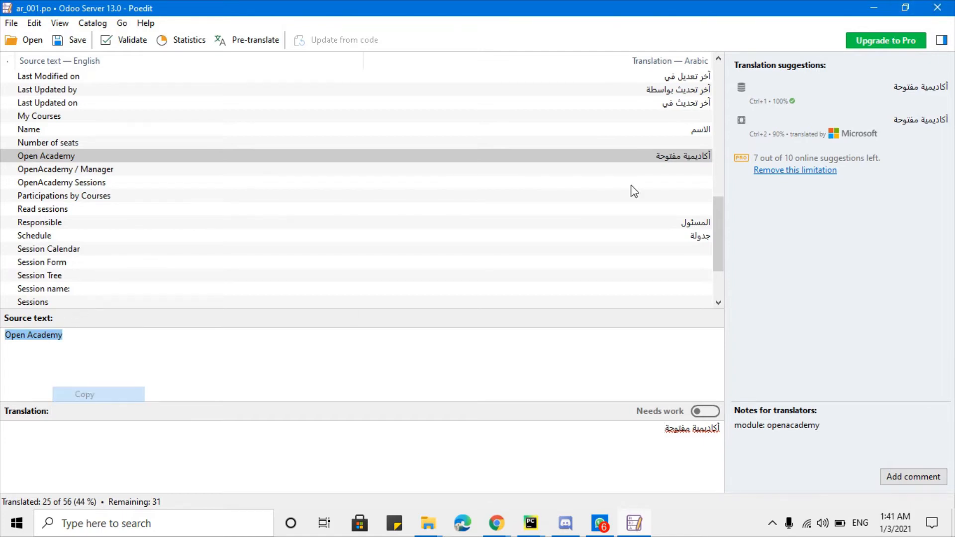
click(937, 8)
- Search ar_001.po in PyCharm for "Open Academy" and check its Arabic msgstr and the ar_001.mo file in i18n
click(465, 245)
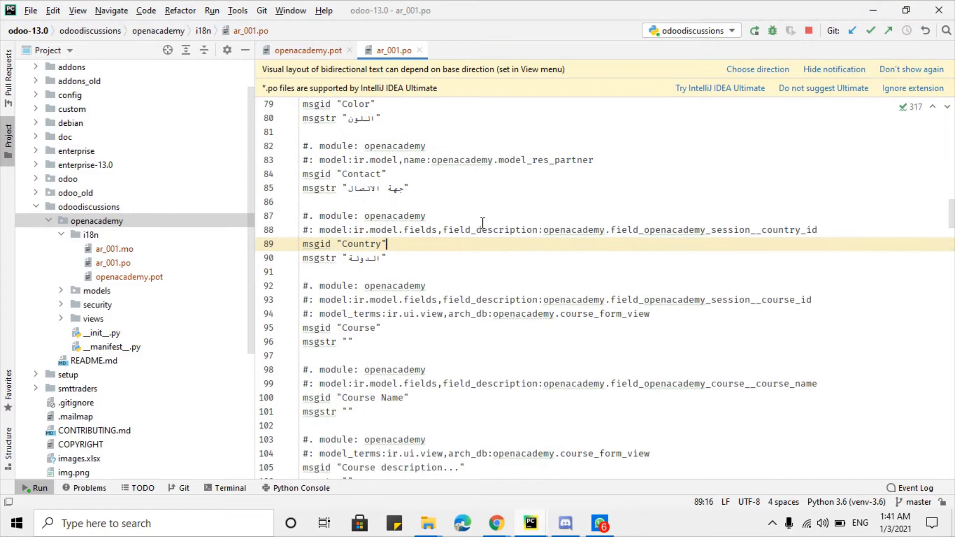
click(533, 229)
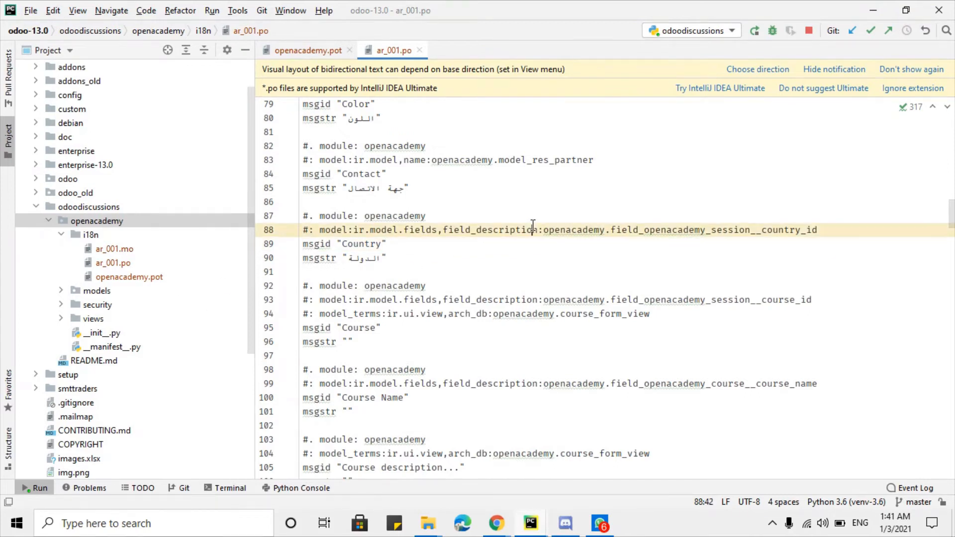
key(ctrl+f)
key(ctrl+v)
drag(350, 261, 430, 266)
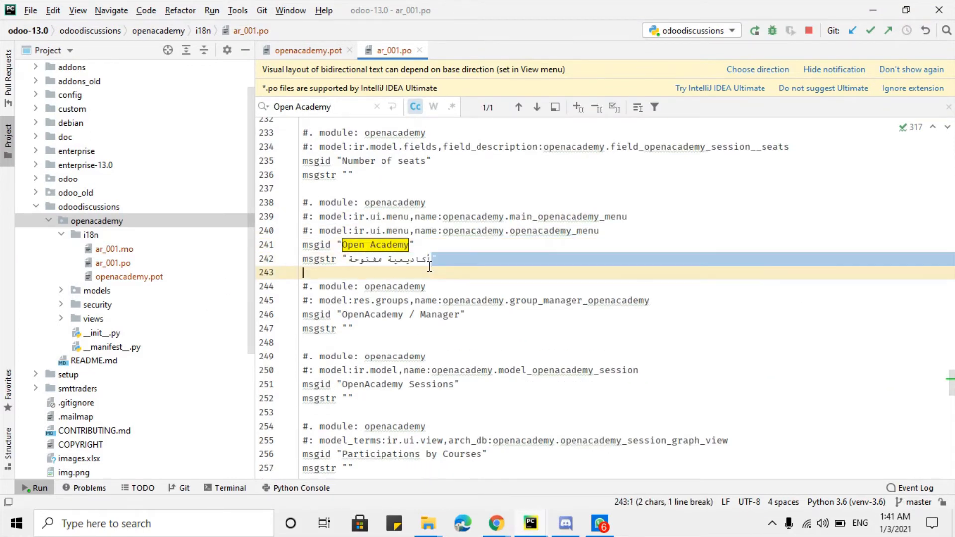
click(119, 249)
click(425, 231)
- Stop and rerun the odoodiscussions configuration
click(754, 30)
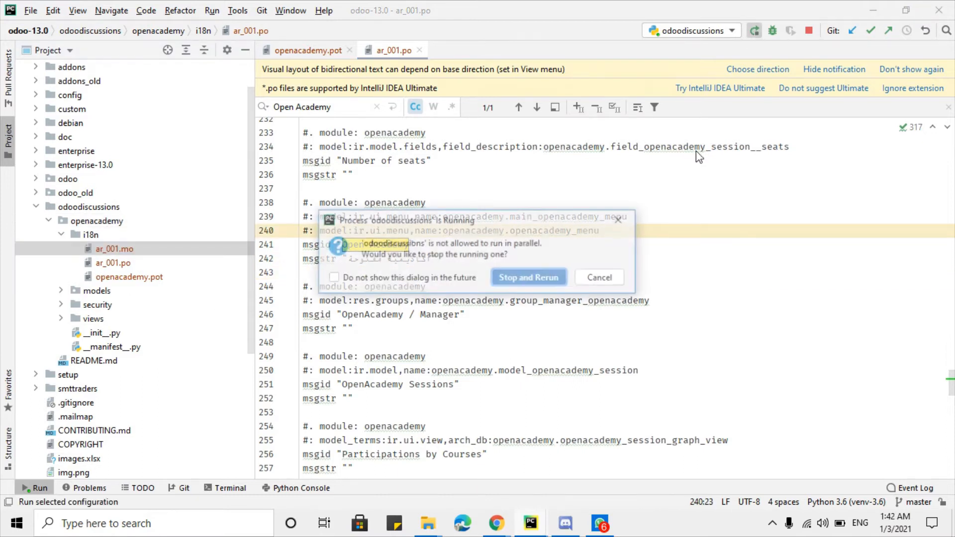
click(547, 279)
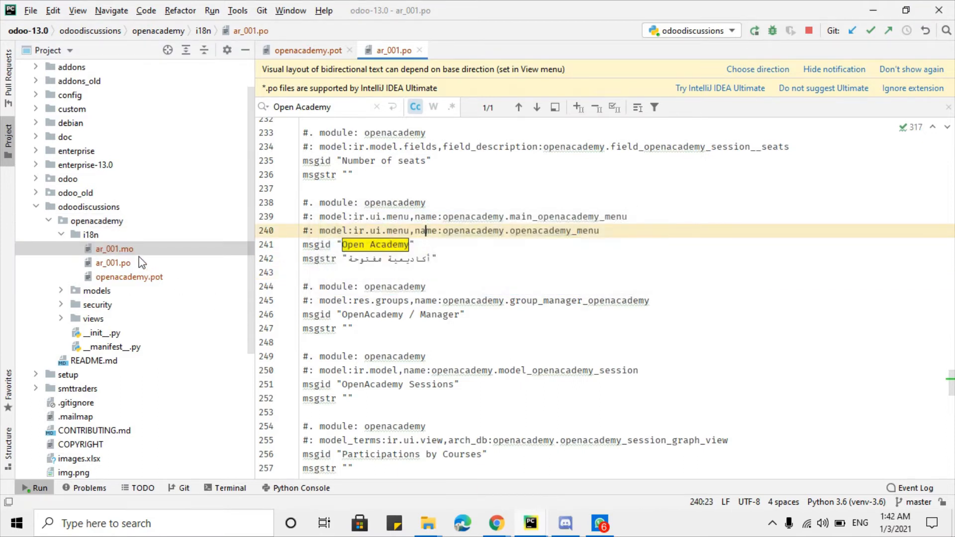
click(98, 224)
- Switch to Chrome, open Odoo's Apps and upgrade the Open Academy module
click(496, 524)
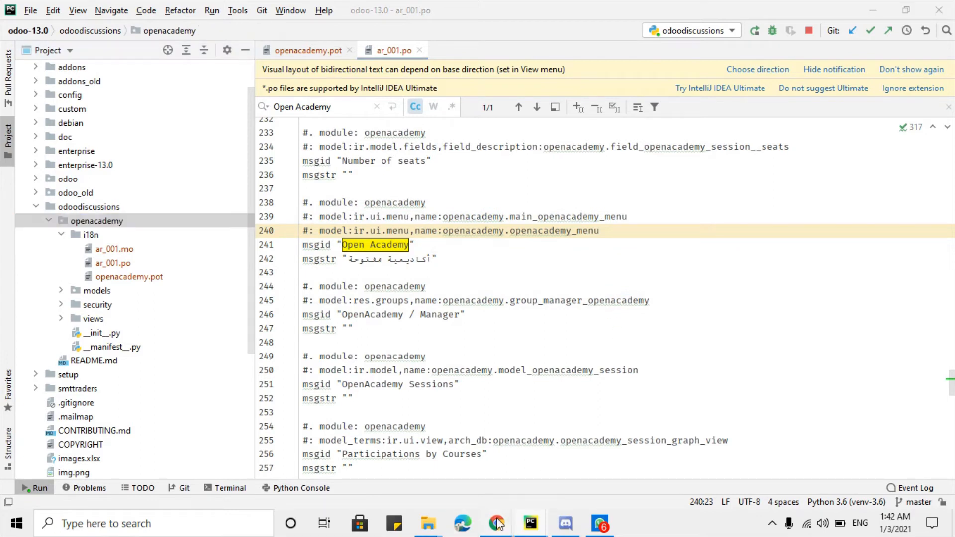
click(418, 440)
click(271, 8)
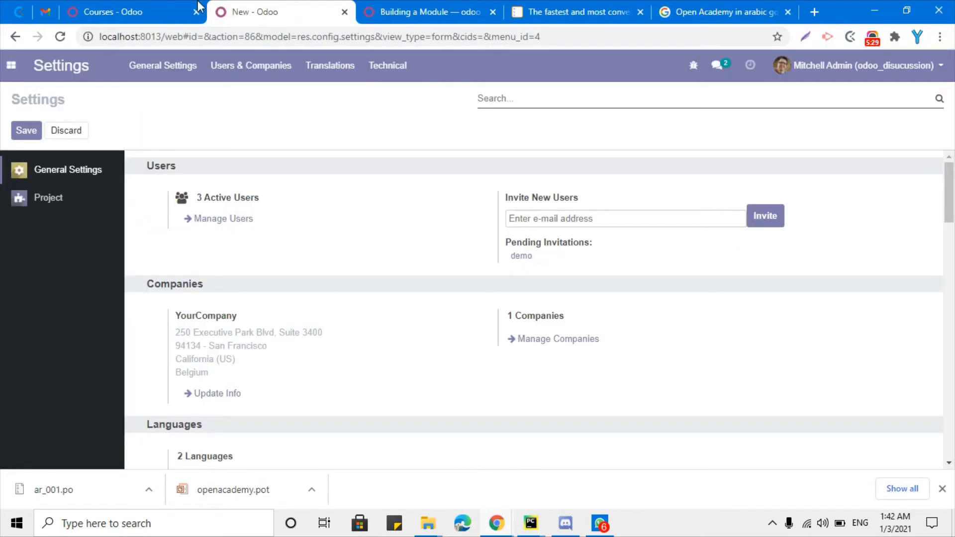
click(154, 8)
click(393, 7)
click(571, 7)
click(268, 8)
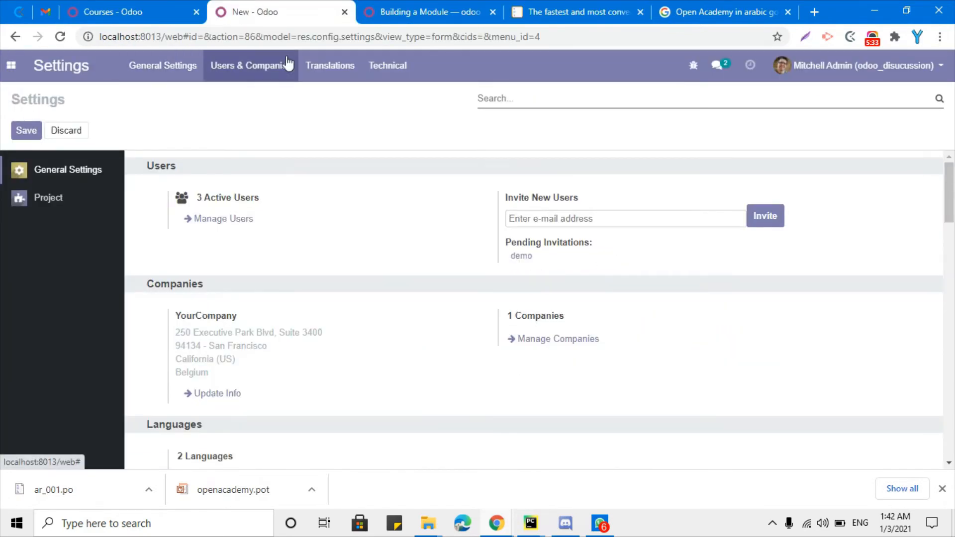
click(11, 65)
click(44, 169)
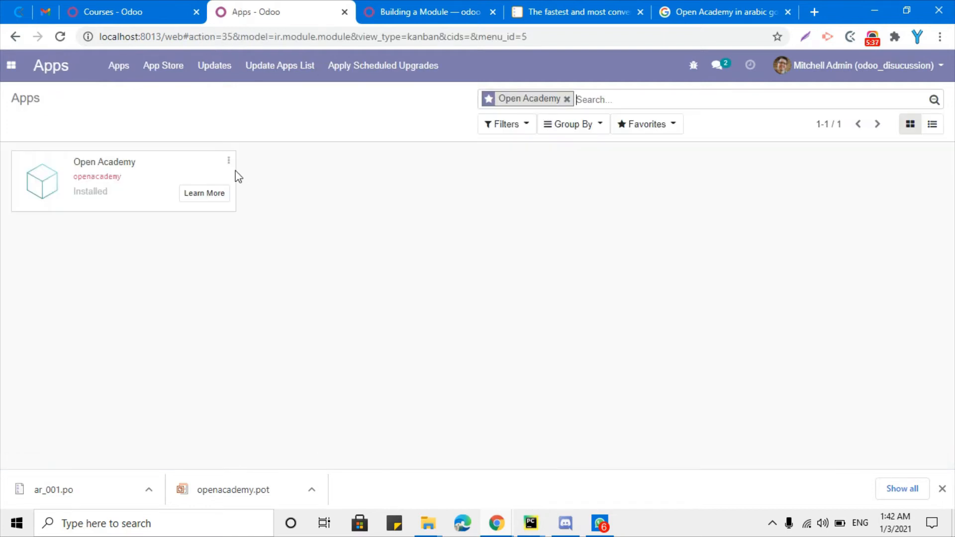
click(228, 160)
click(196, 219)
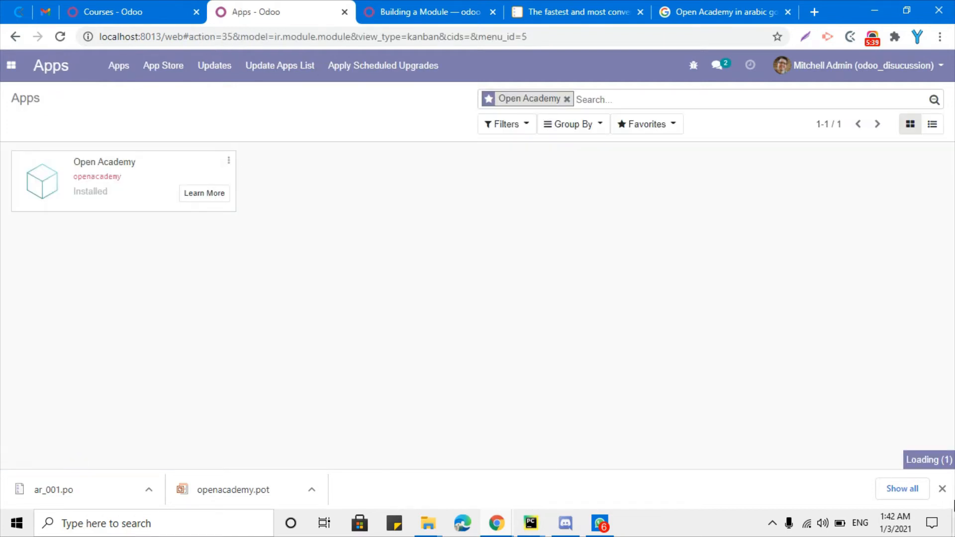
click(942, 489)
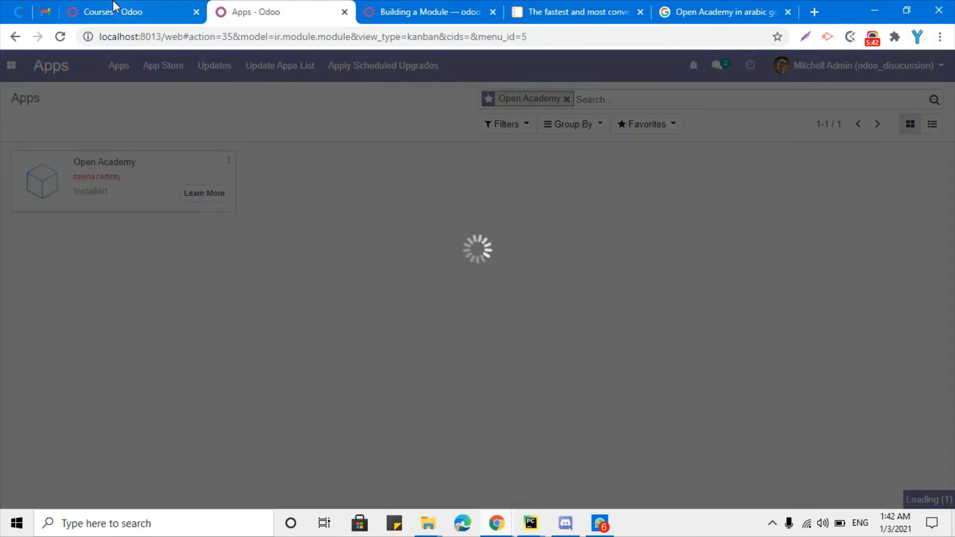
- Check the Courses page and open Settings in the other Odoo tab
click(113, 7)
click(260, 7)
click(11, 65)
click(70, 171)
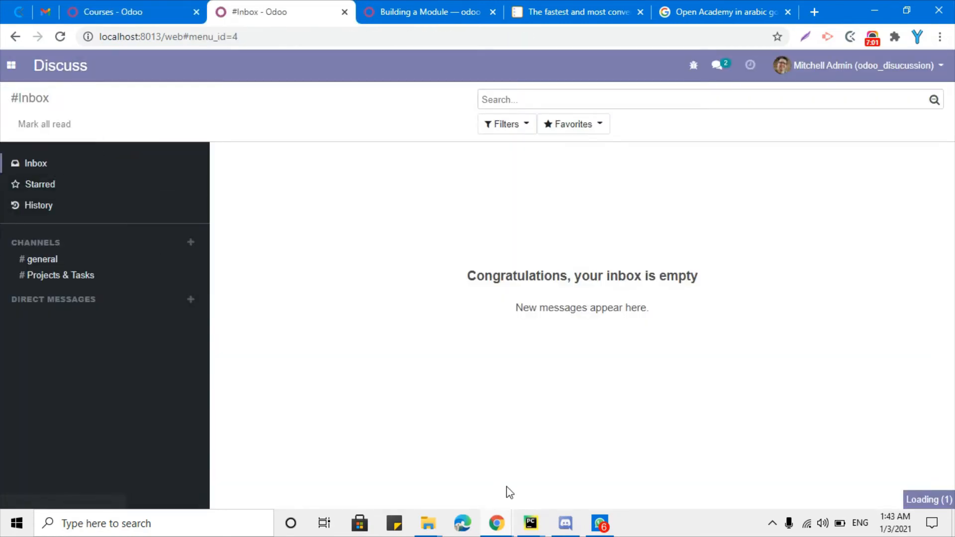
- Switch to PyCharm and copy the "Open Academy" msgid text in ar_001.po
mouse_move(531, 523)
click(435, 450)
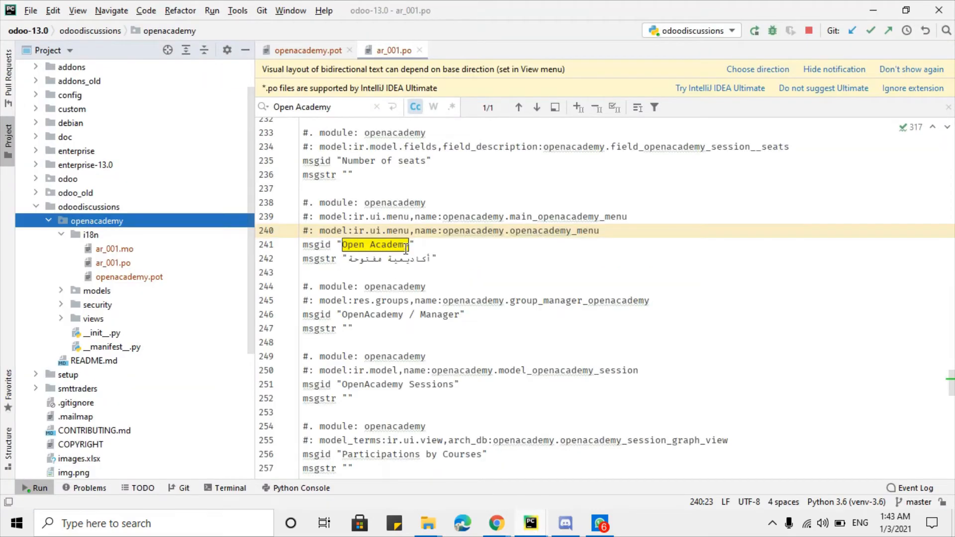
right_click(383, 244)
mouse_move(422, 336)
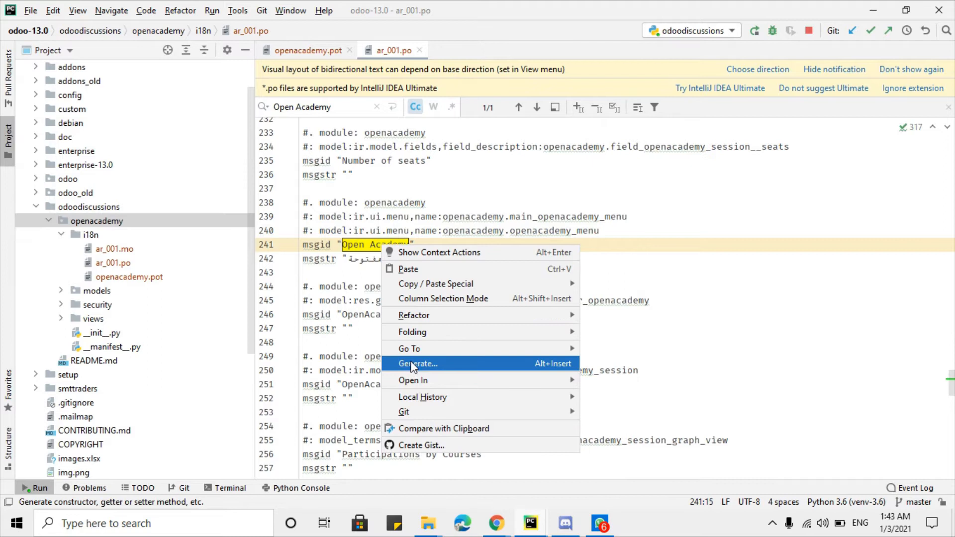
click(343, 245)
drag(343, 245, 383, 244)
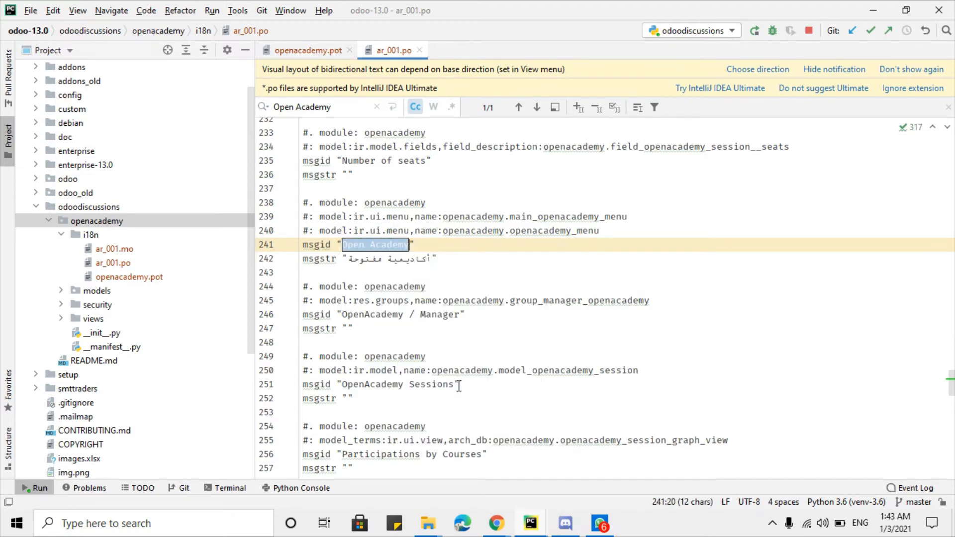
- Switch to Chrome, open Odoo's Translated Terms and search the internal source for "Open Academy"
mouse_move(492, 527)
click(404, 460)
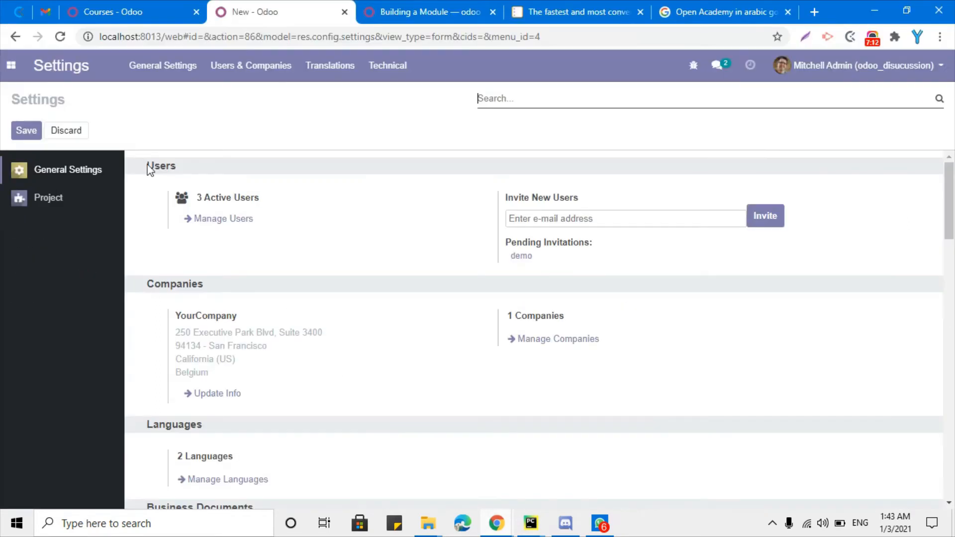
click(11, 65)
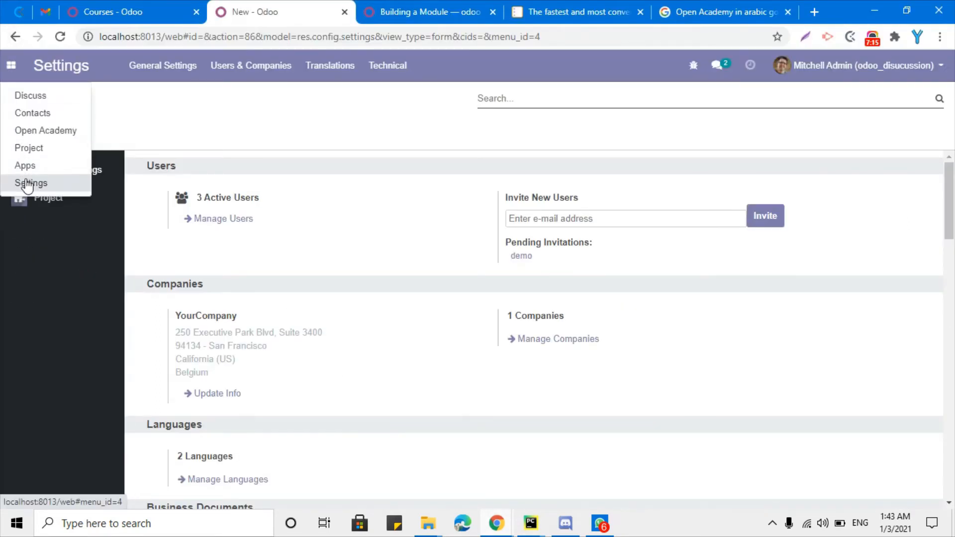
click(318, 65)
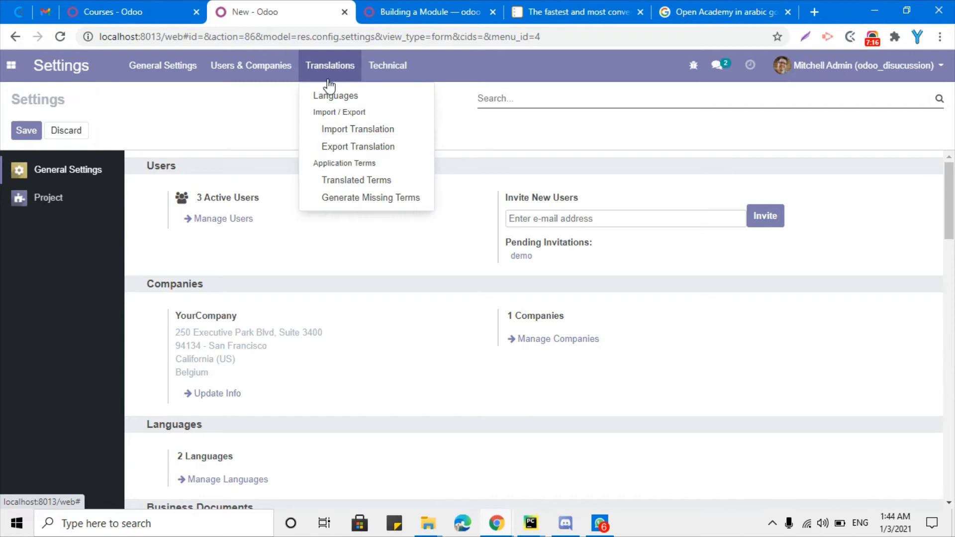
click(348, 180)
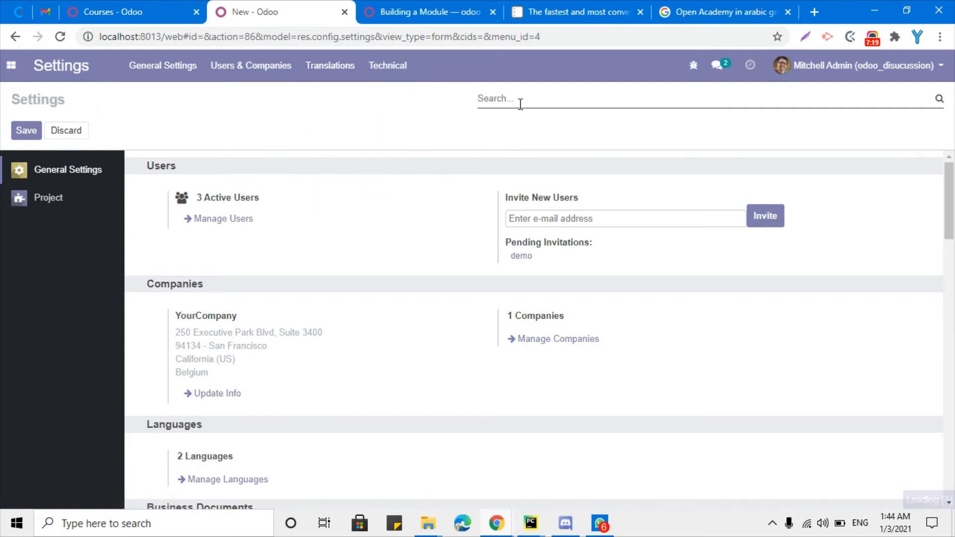
text(Open Academy)
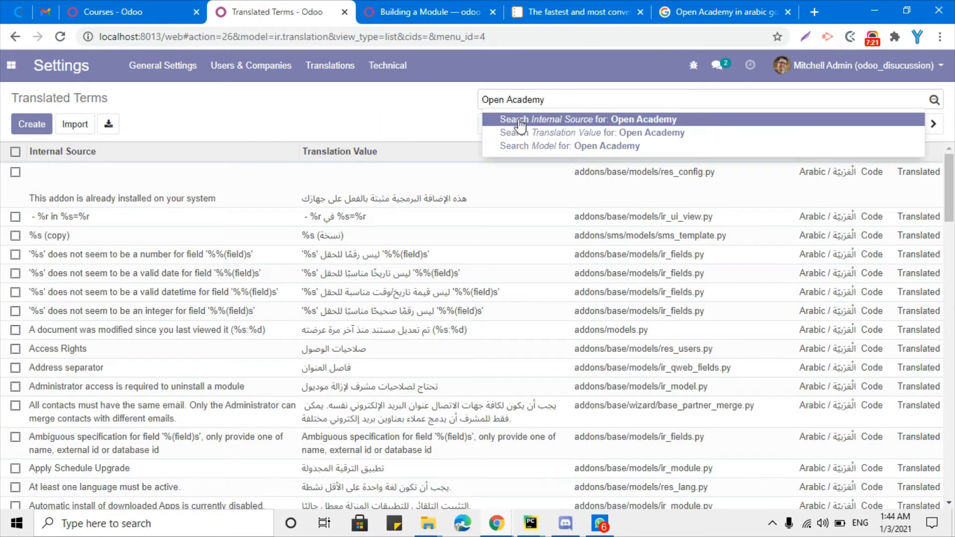
click(520, 121)
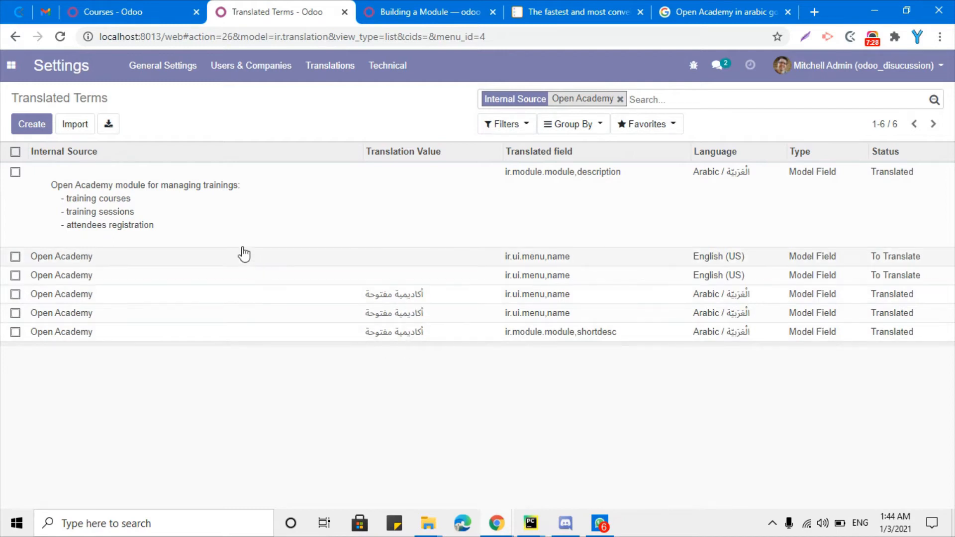
click(882, 74)
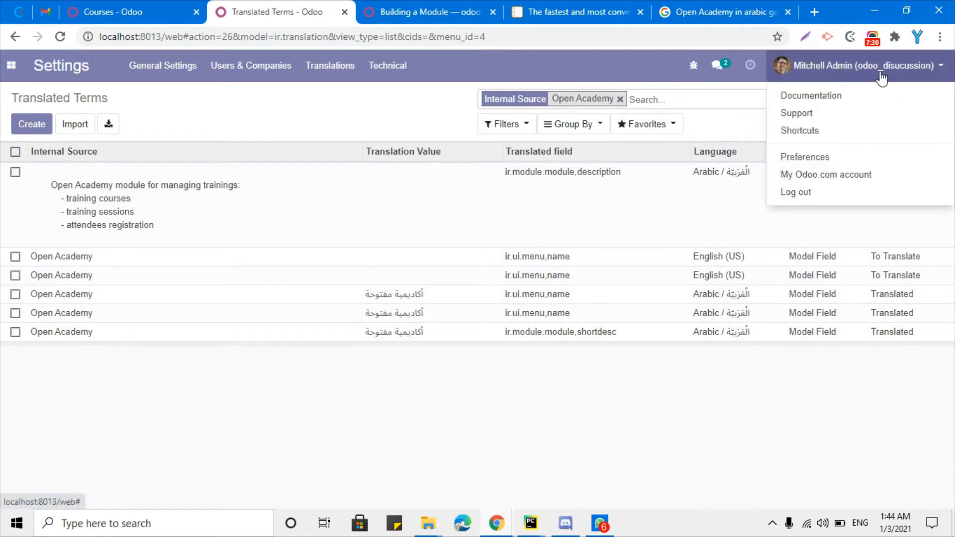
click(804, 158)
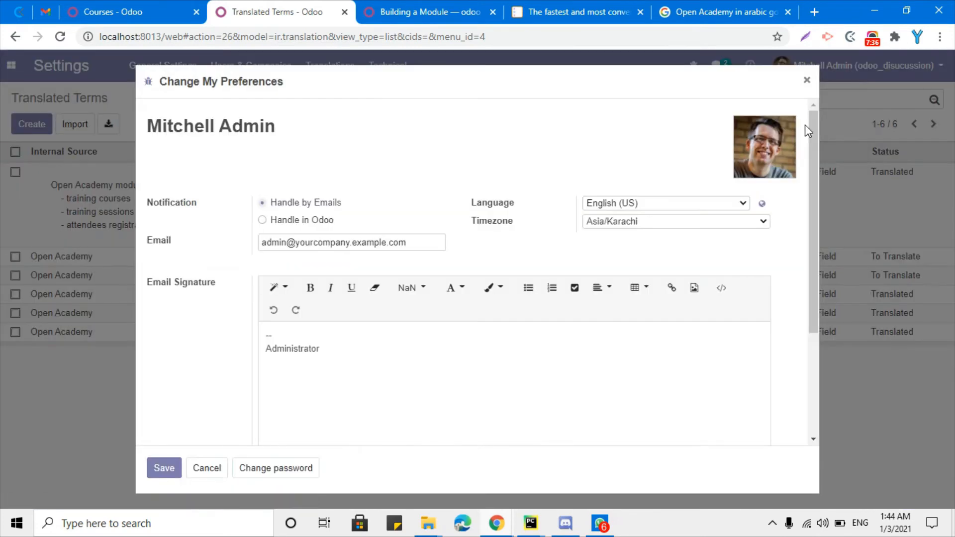
click(807, 80)
- Set the user's language preference to Arabic / الْعَرَبيّة and save the preferences
click(840, 65)
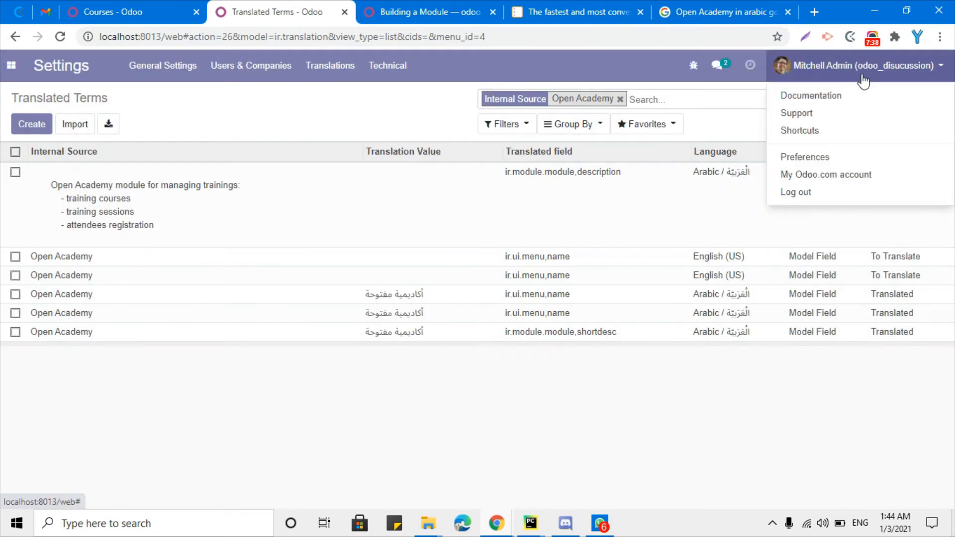
click(796, 156)
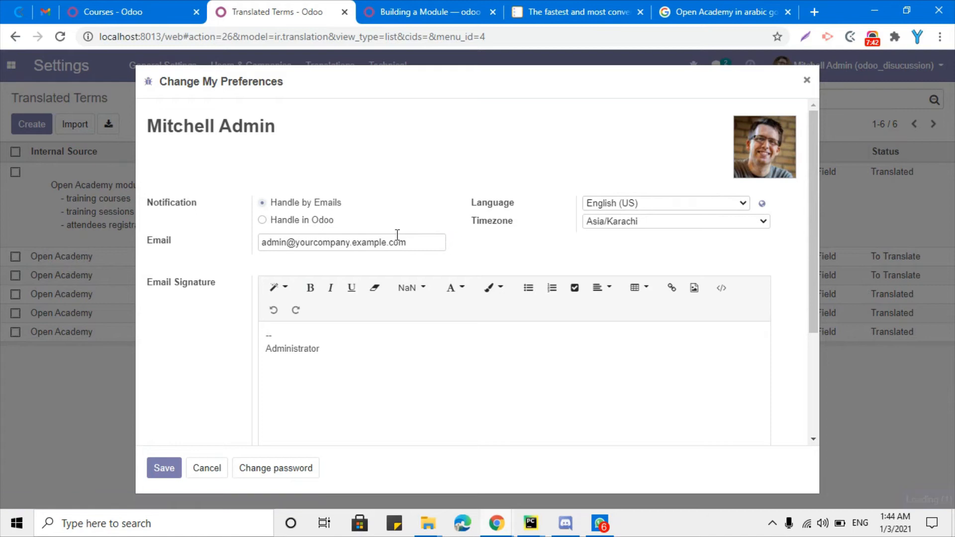
click(645, 208)
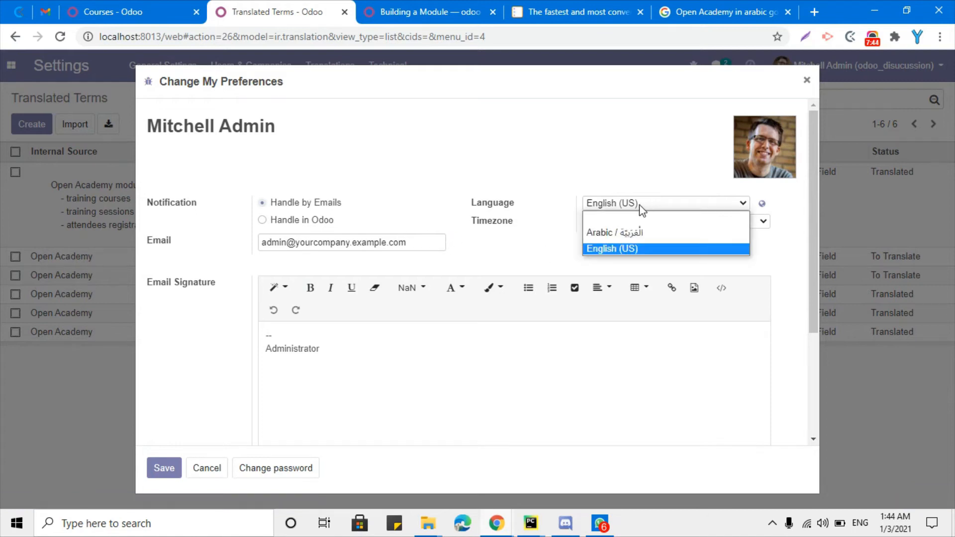
click(620, 228)
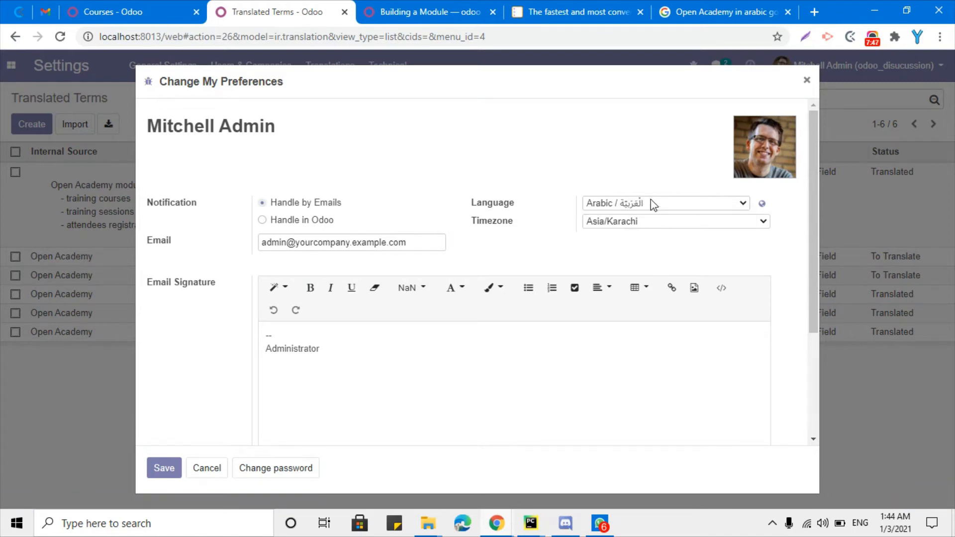
click(161, 470)
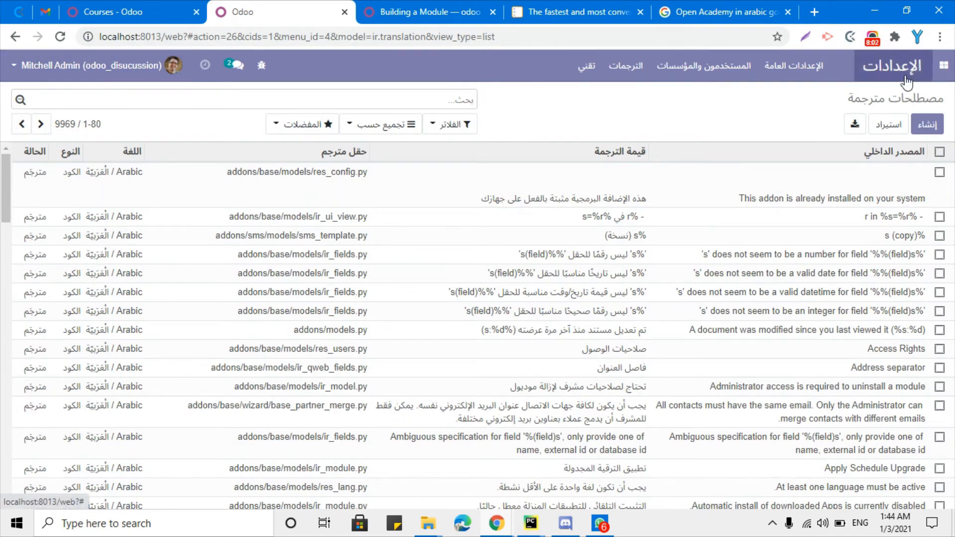
- Open the أكاديمية مفتوحة app and its Courses page to check which labels are translated
click(951, 70)
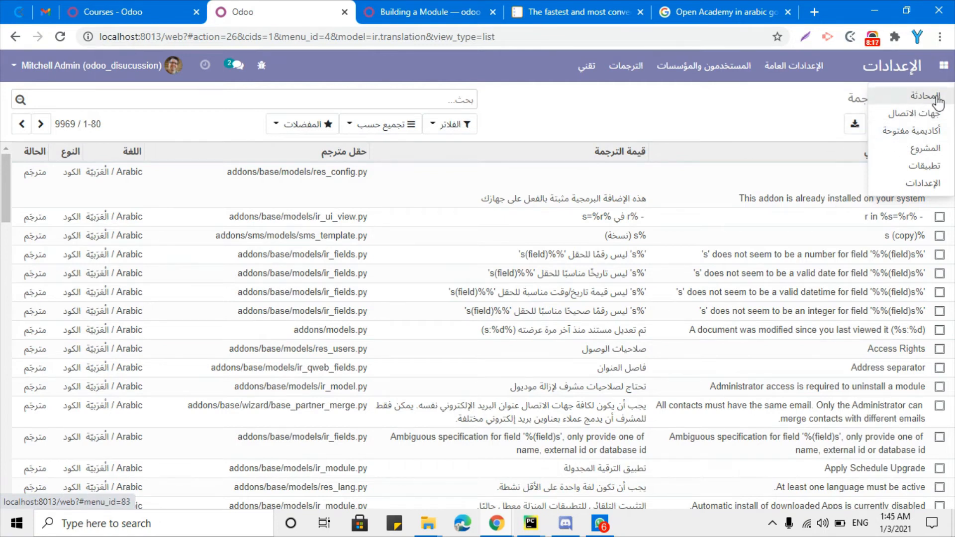
click(928, 135)
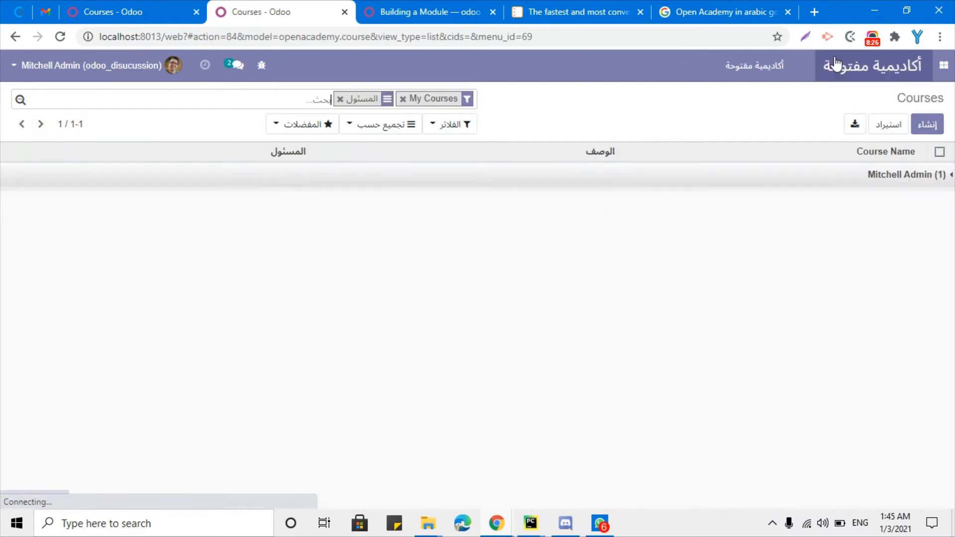
click(743, 69)
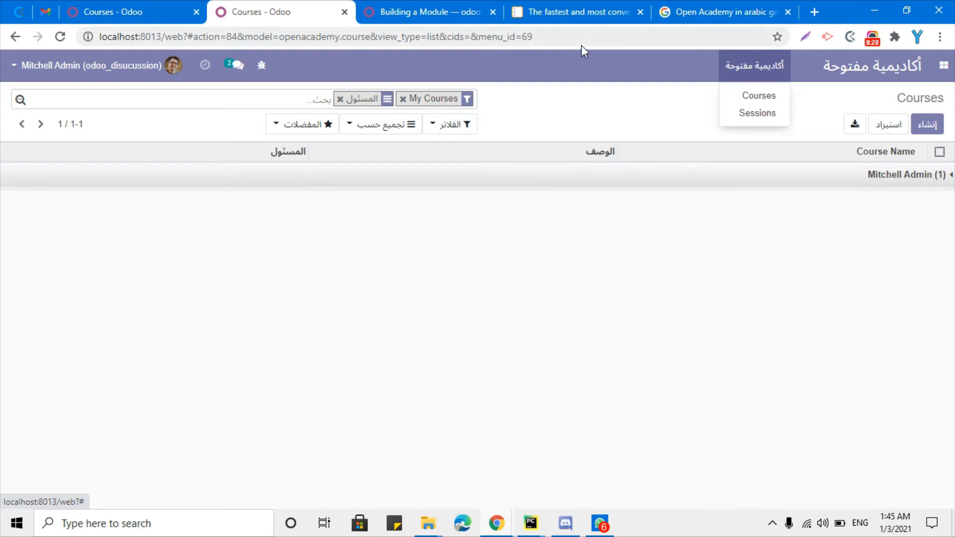
click(763, 99)
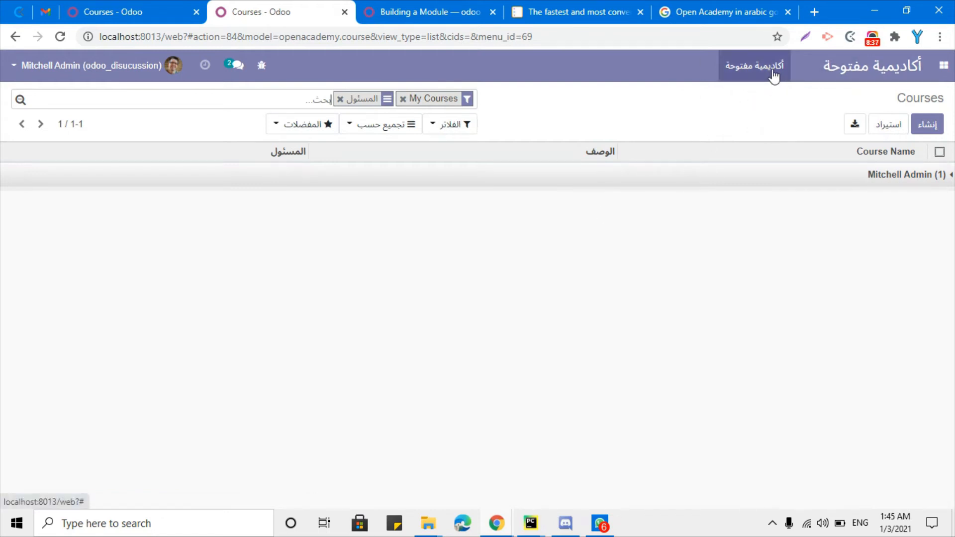
- Copy the "Courses" heading from the Odoo page
click(527, 528)
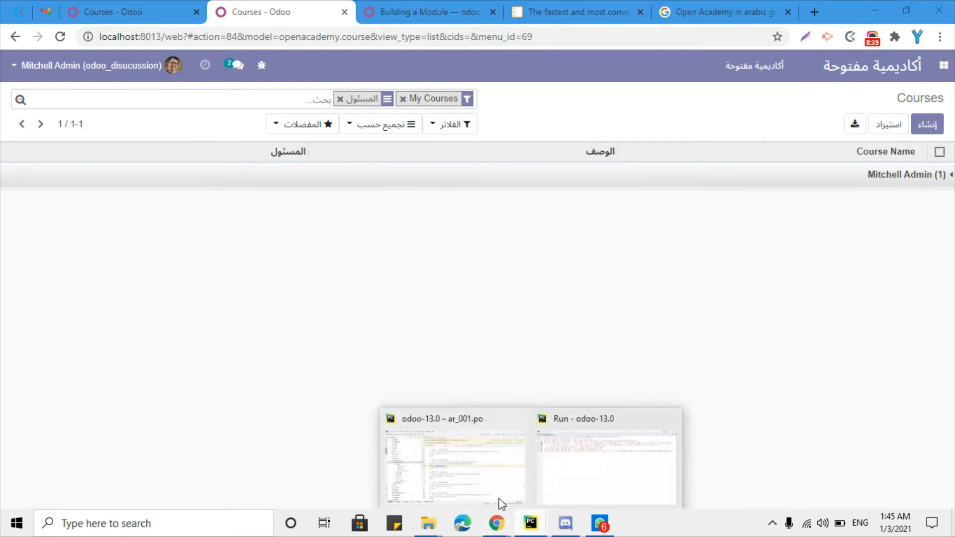
double_click(919, 96)
right_click(920, 96)
click(921, 103)
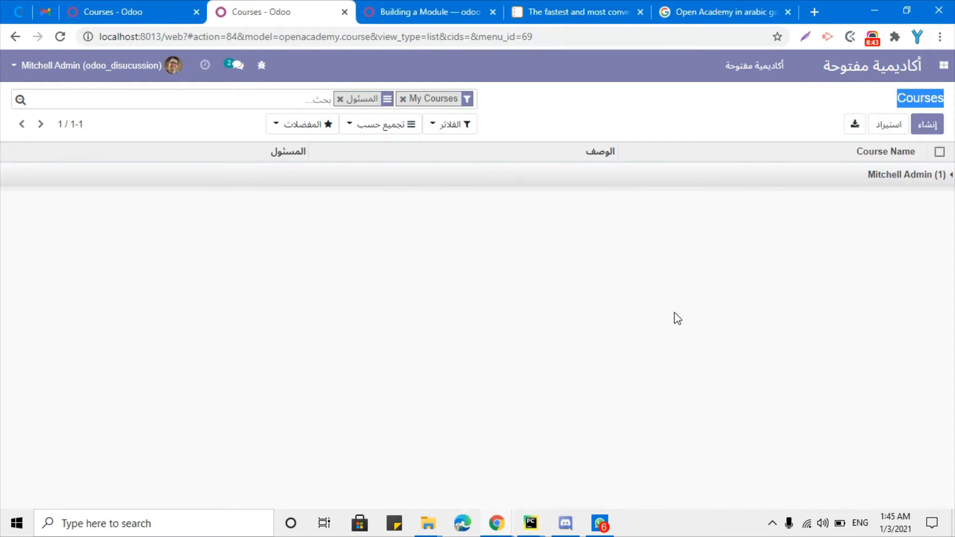
- Switch to the i18n folder in File Explorer and open ar_001.po in Poedit
mouse_move(431, 524)
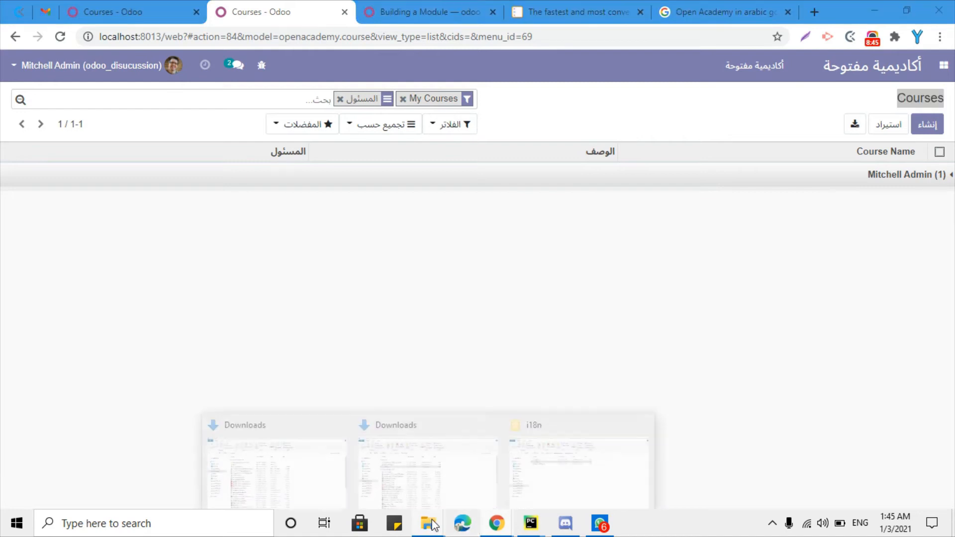
click(544, 465)
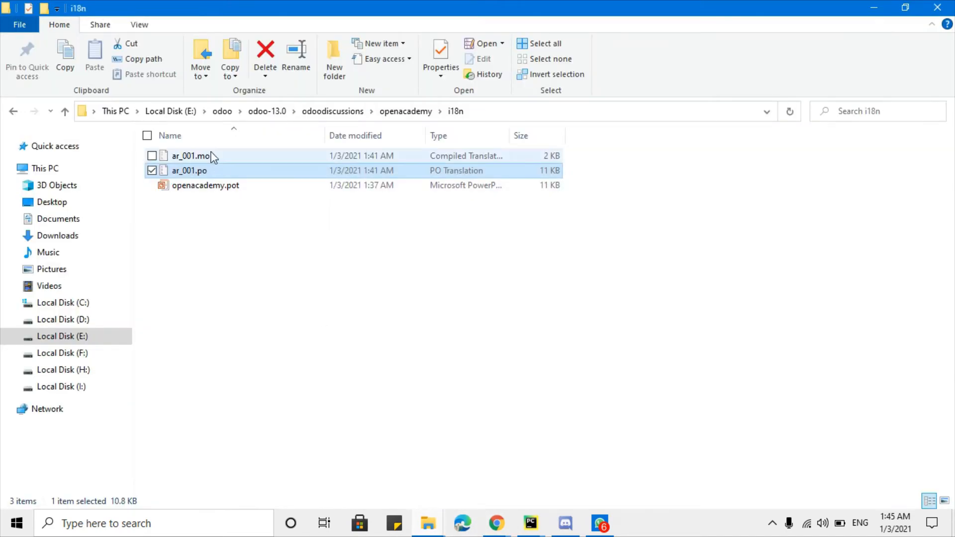
double_click(203, 166)
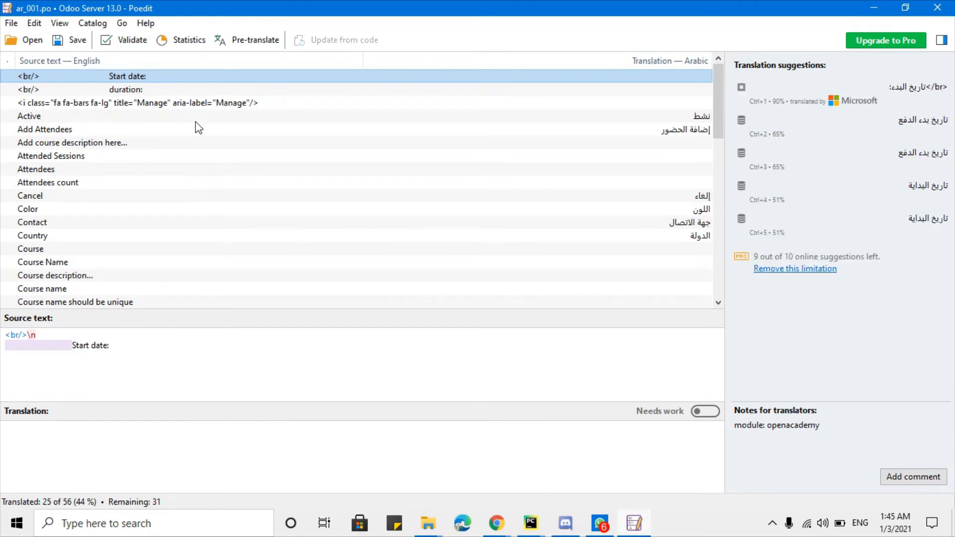
- Find the "Courses" entry in the catalog and select its source text
key(ctrl+f)
text(Courses)
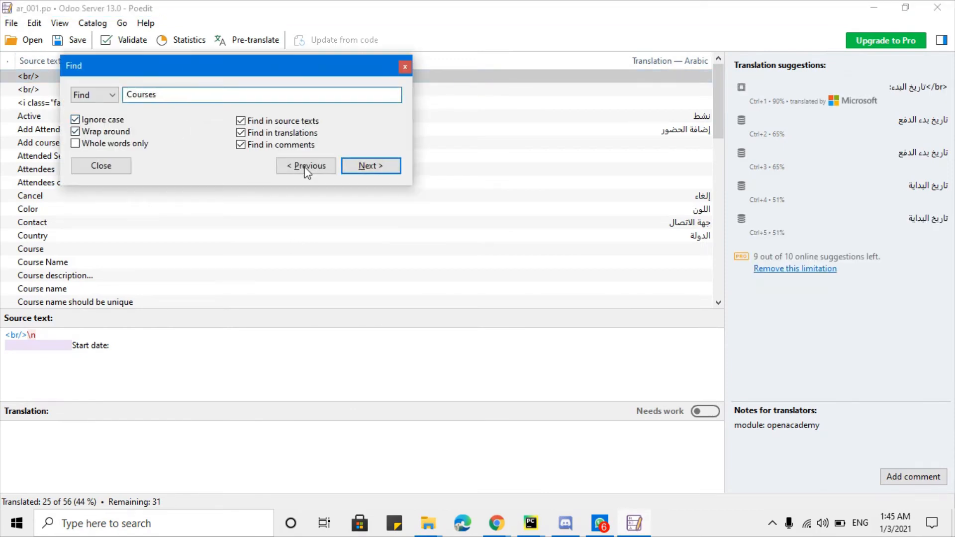
click(362, 167)
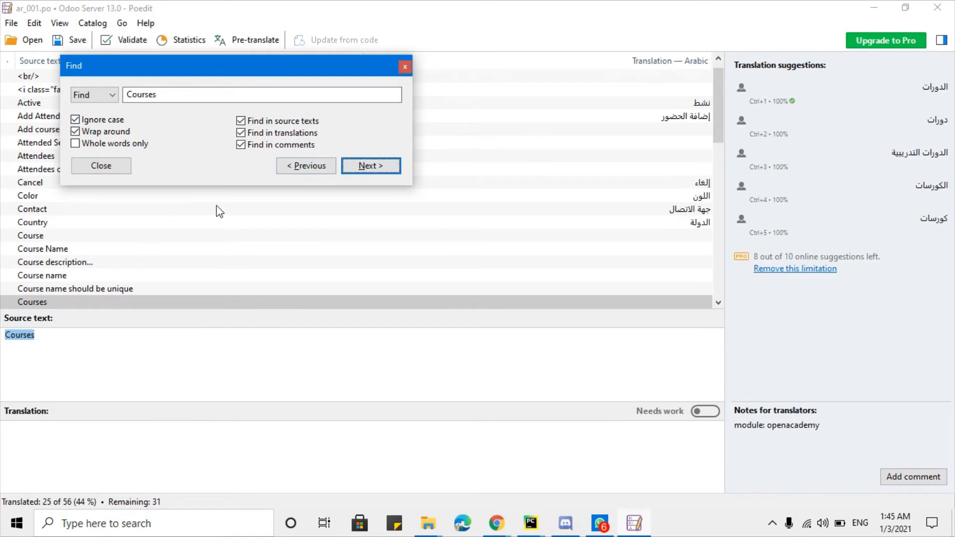
click(405, 67)
scroll(103, 225, down, 3)
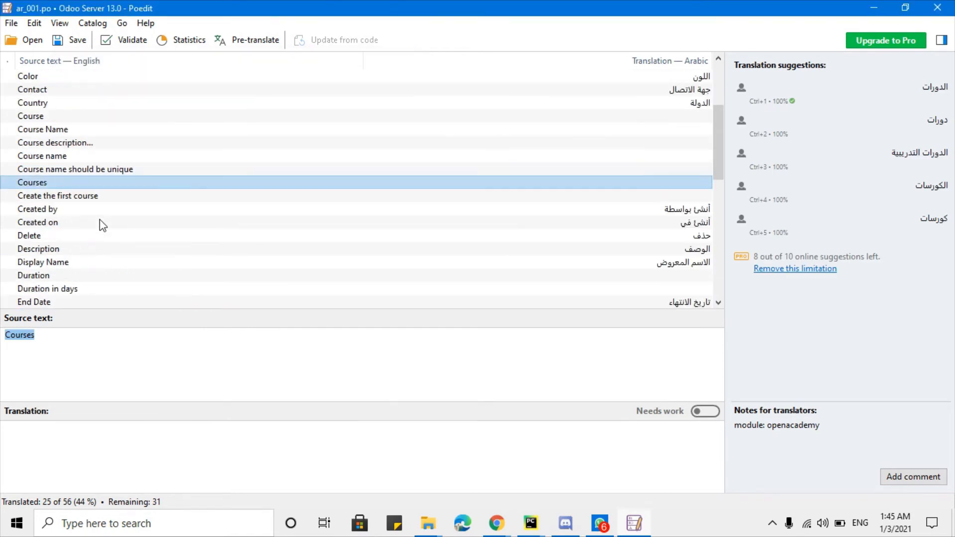
right_click(13, 347)
click(15, 334)
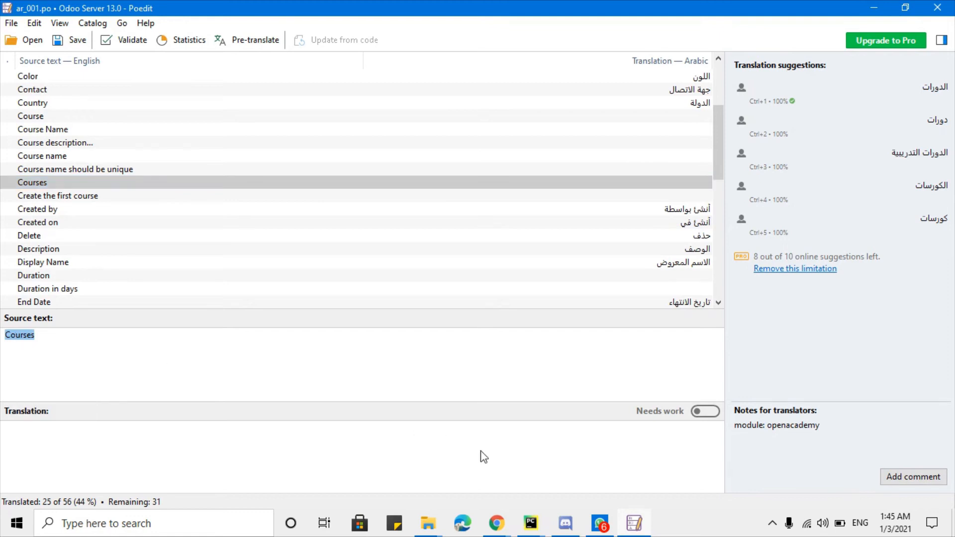
- Switch to Chrome, translate "Courses" into Arabic with Google's translator and copy the result الدورات
mouse_move(496, 523)
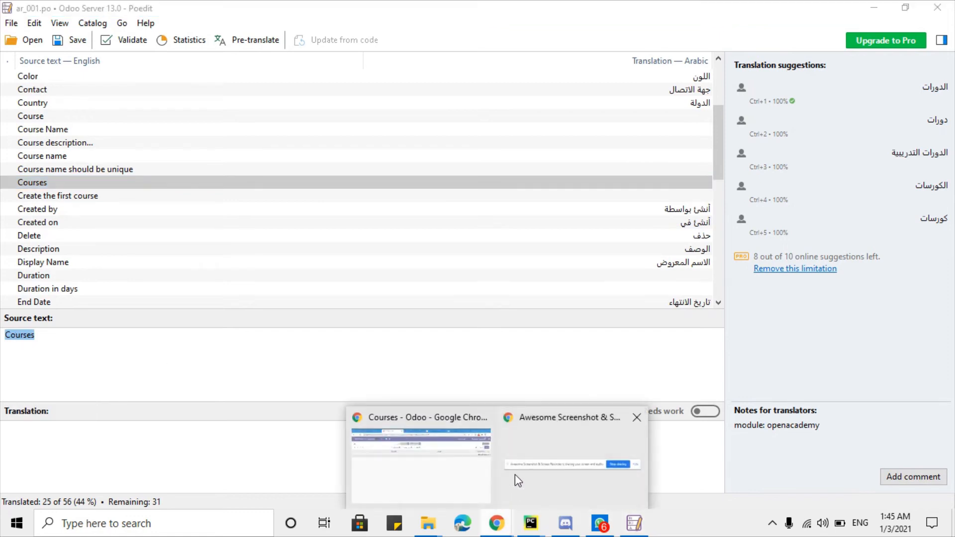
click(428, 447)
click(446, 6)
click(544, 7)
click(667, 9)
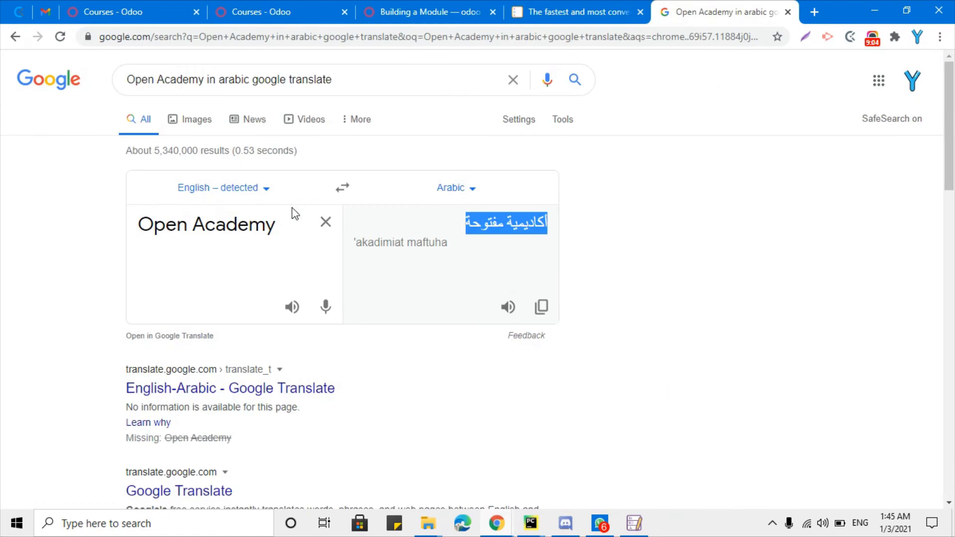
key(ctrl+a)
key(ctrl+v)
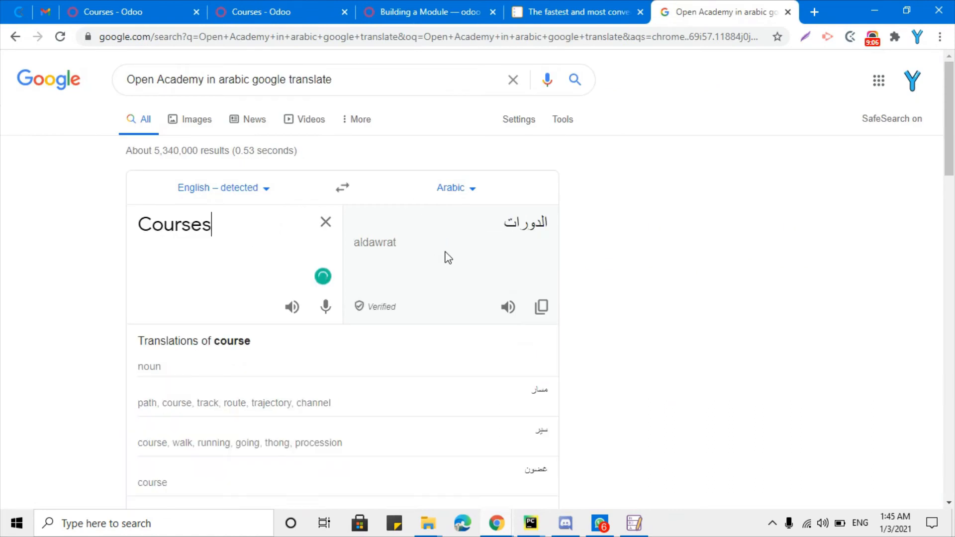
double_click(509, 230)
right_click(511, 226)
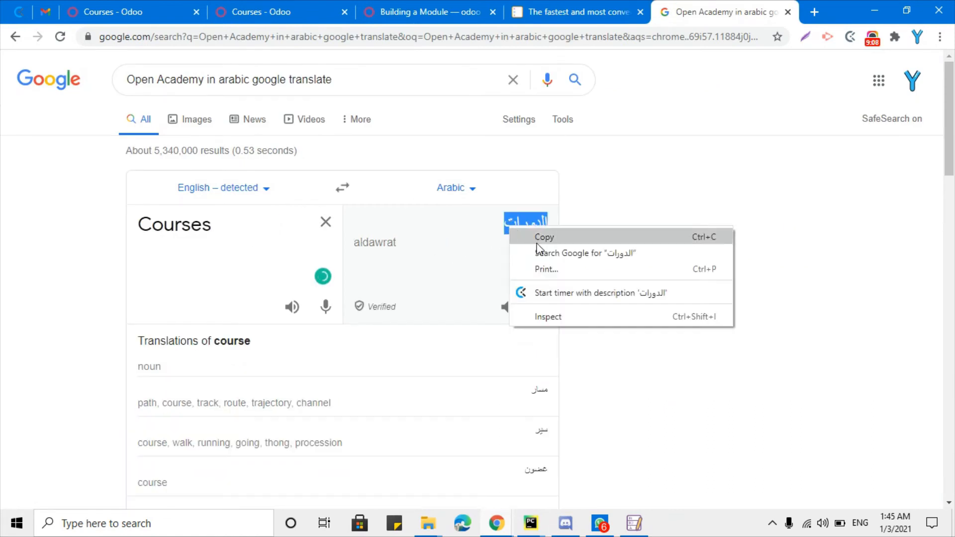
click(534, 239)
- Switch back to Poedit and set the Arabic translation of "Courses" to الدورات
click(531, 523)
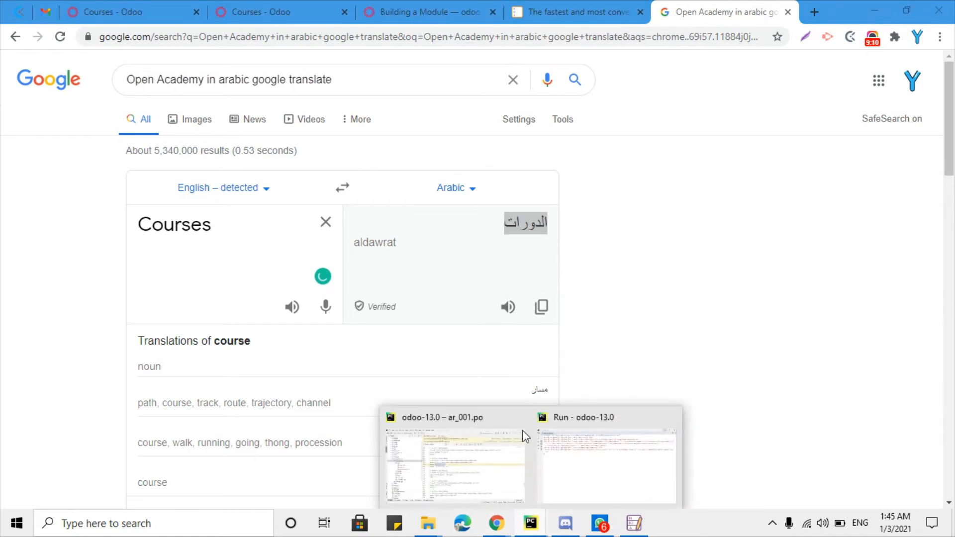
click(470, 444)
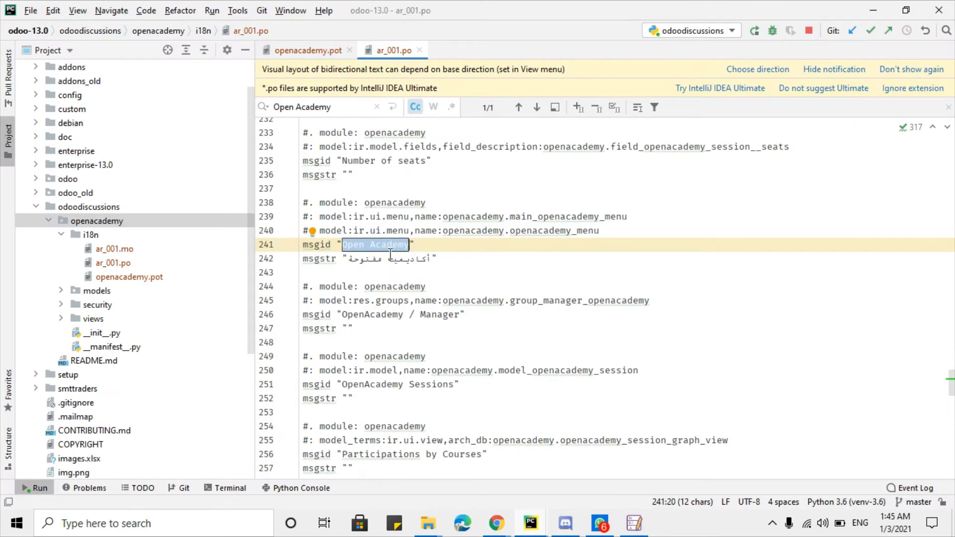
click(634, 522)
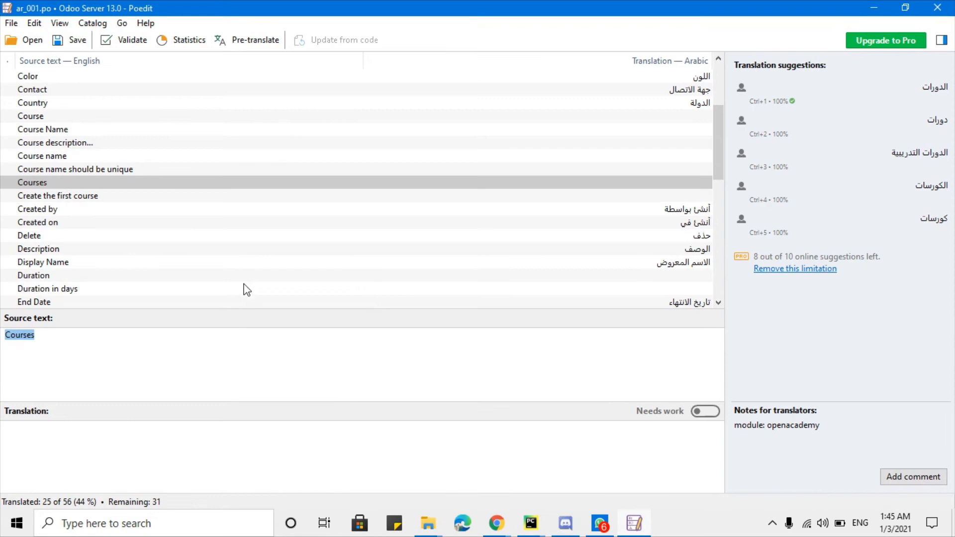
key(ctrl+1)
- Find the "Sessions" entry in the catalog and select its source text
key(ctrl+f)
text(Sessions)
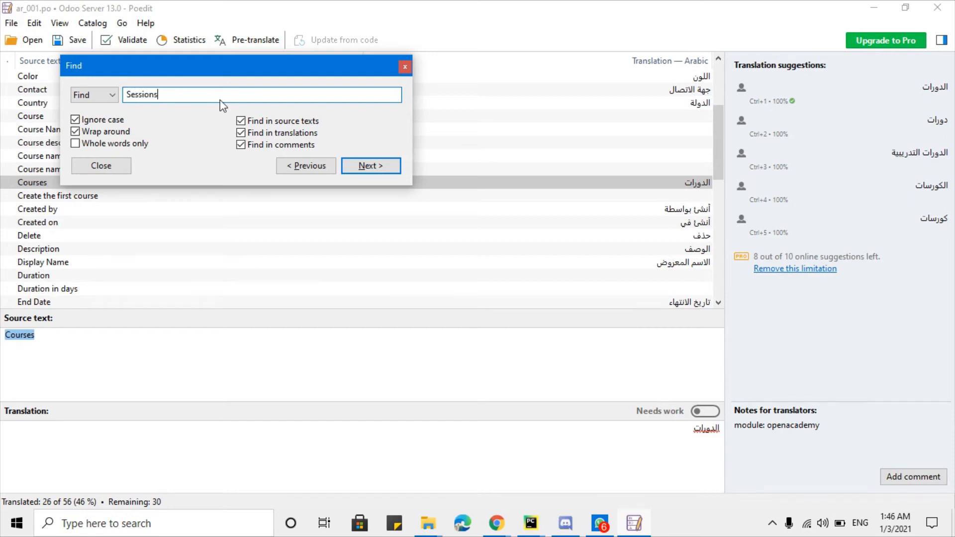
key(Return)
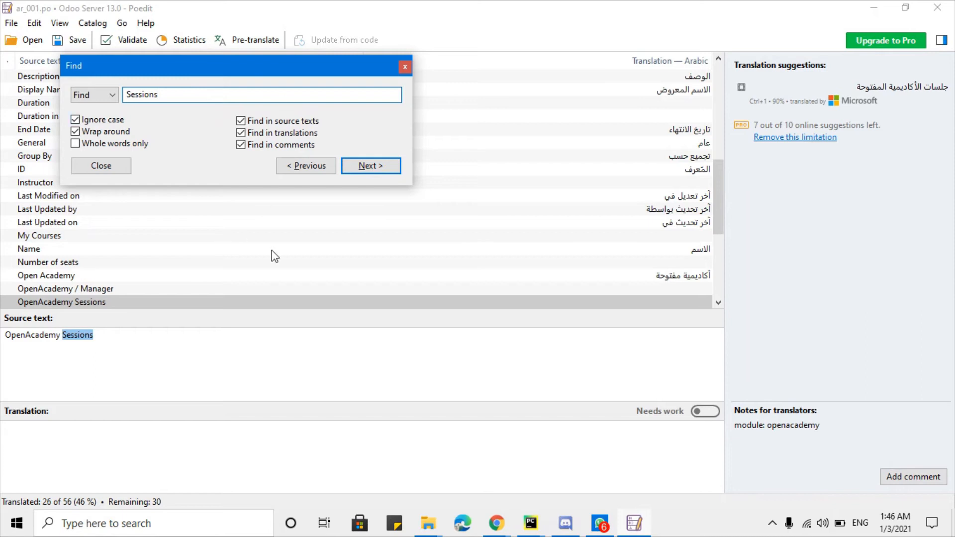
click(369, 165)
click(371, 166)
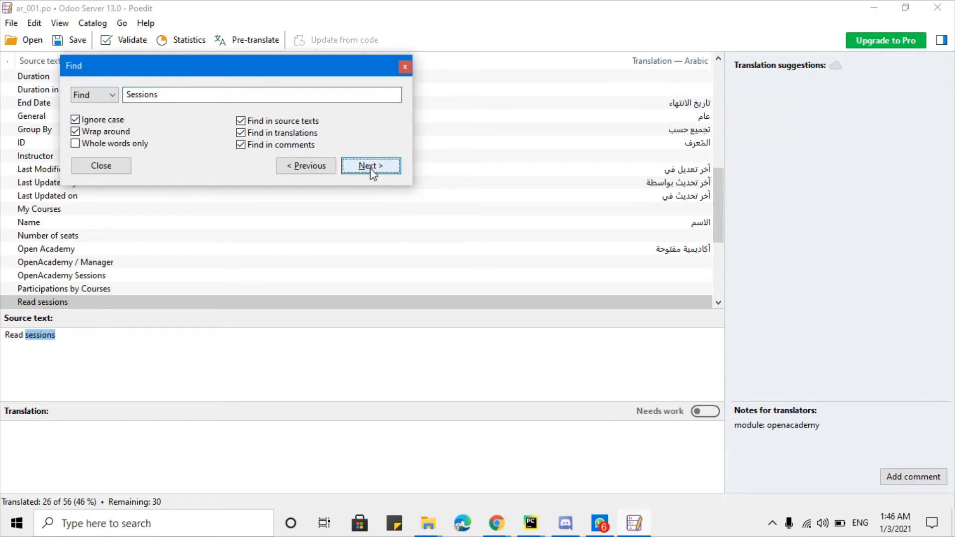
click(370, 166)
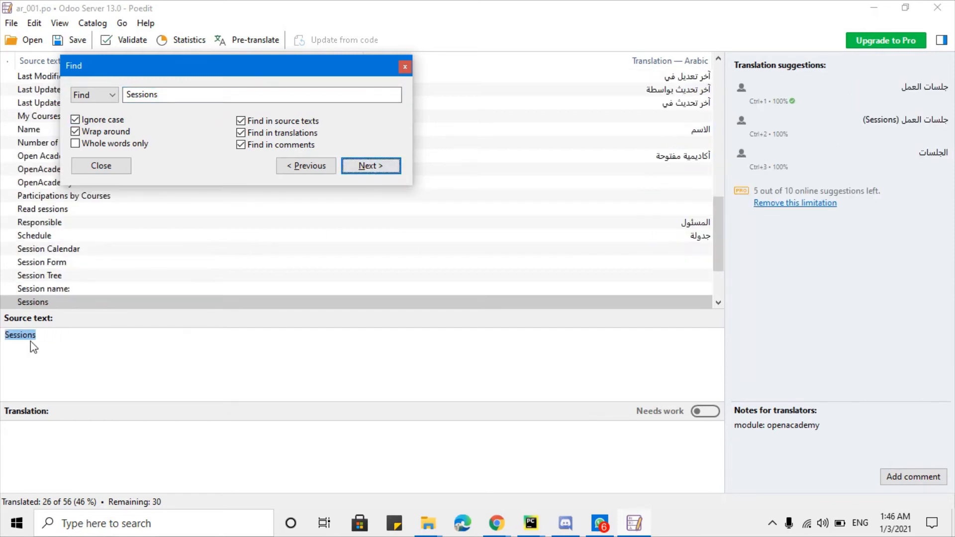
click(19, 333)
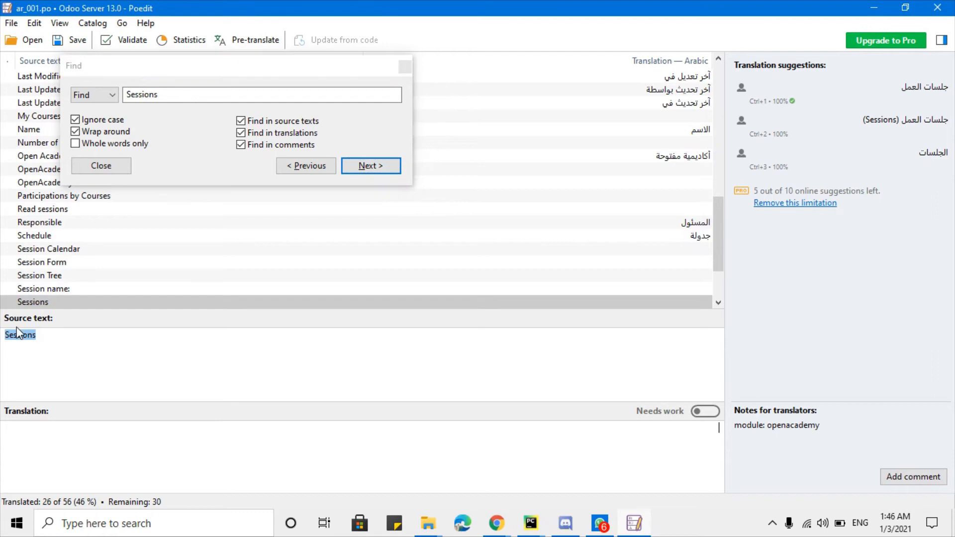
click(405, 67)
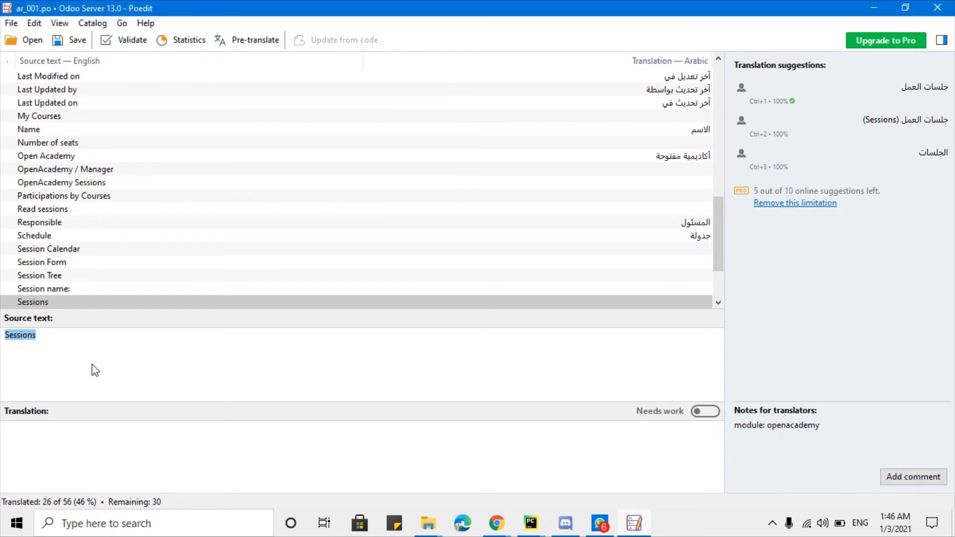
- Switch to Chrome, translate "Sessions" into Arabic with Google's translator and copy the result الجلسات
mouse_move(497, 528)
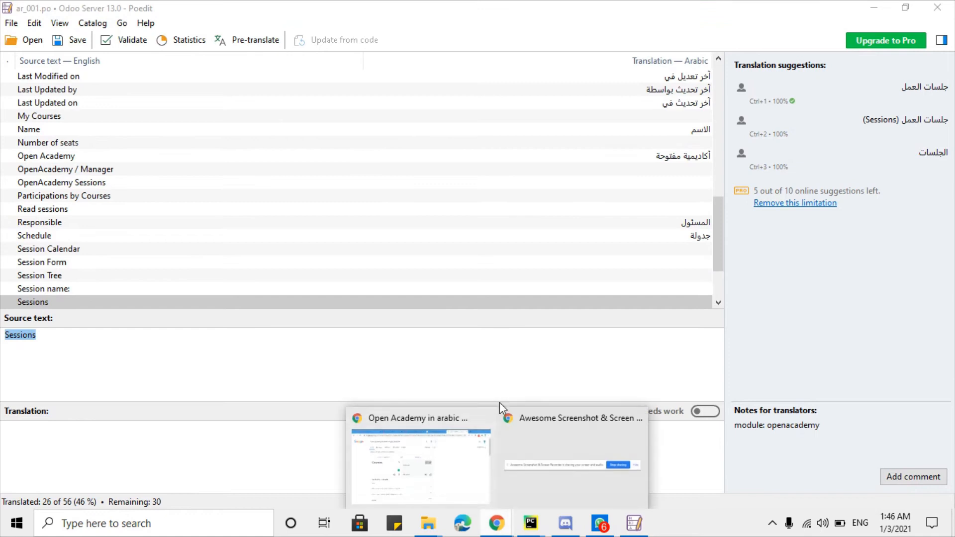
click(438, 448)
double_click(166, 229)
key(ctrl+v)
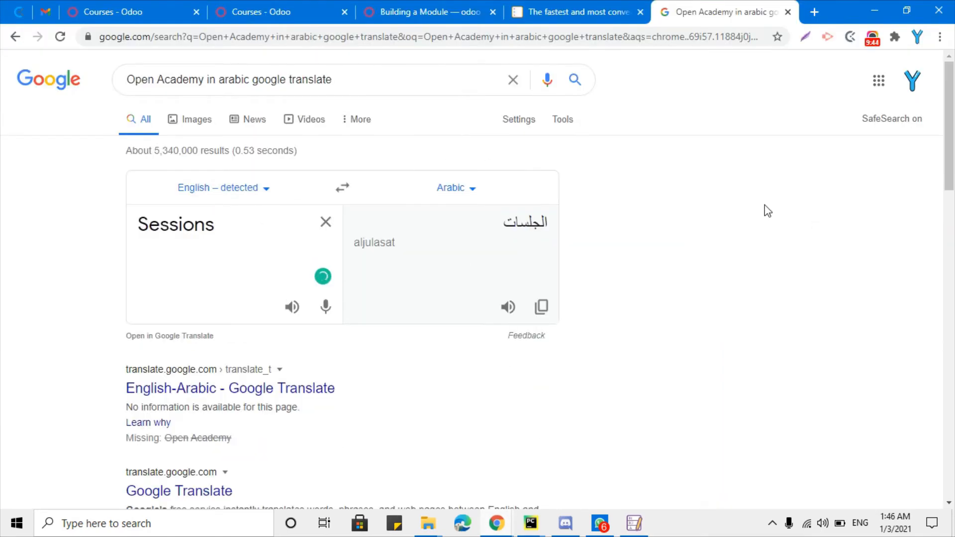
double_click(527, 228)
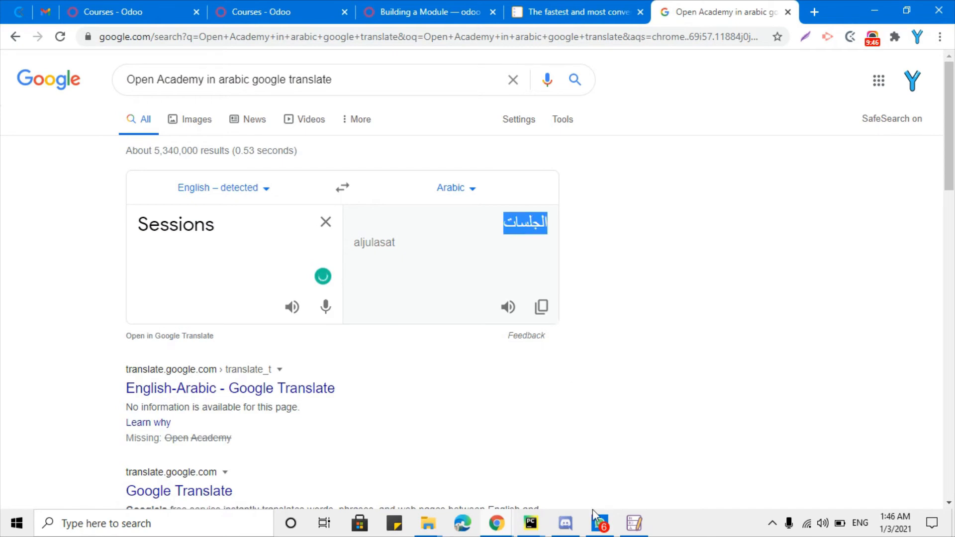
- Switch back to Poedit, set the Arabic translation of "Sessions" to الجلسات and save the catalog
click(635, 522)
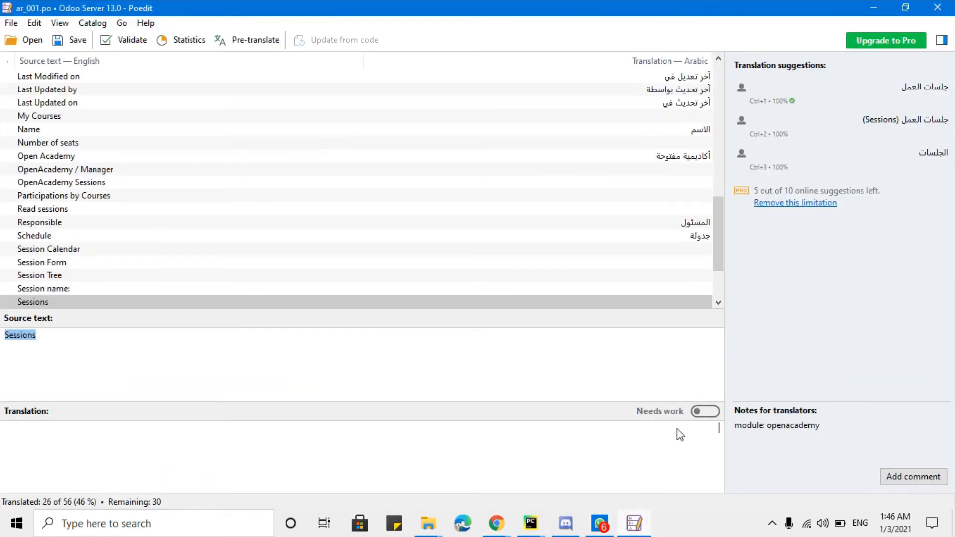
key(ctrl+v)
click(75, 40)
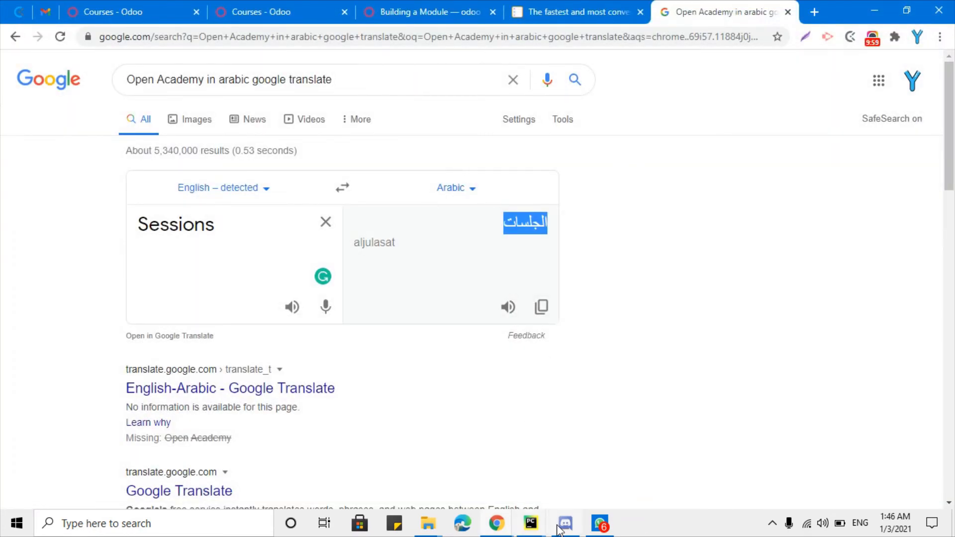
- Switch to the odoo-13.0 project in PyCharm and select the openacademy module folder under odoodiscussions
click(530, 523)
click(462, 462)
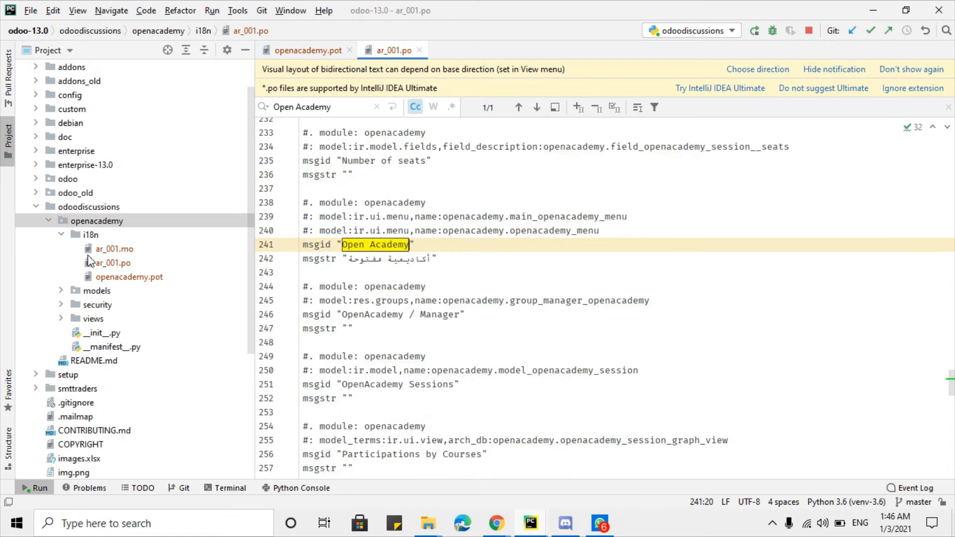
click(93, 206)
click(97, 221)
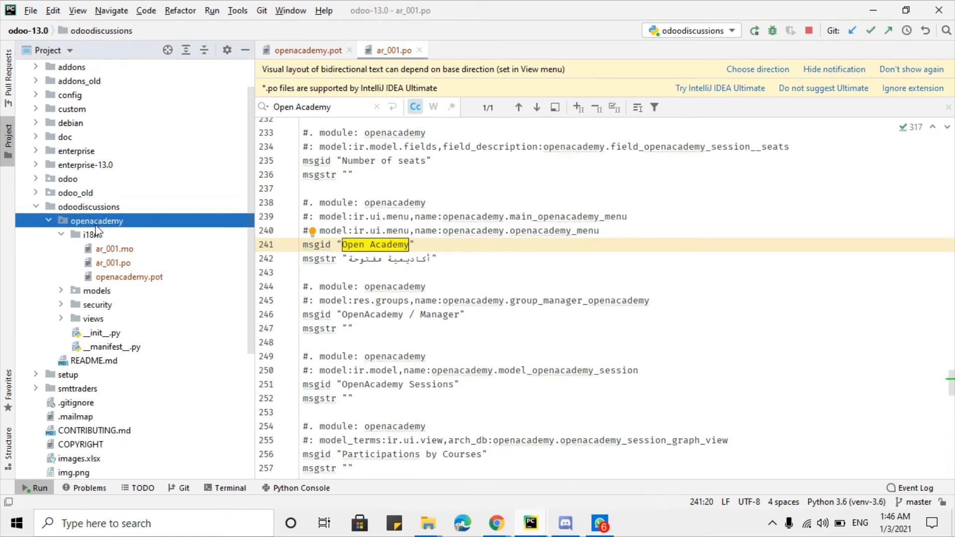
- Switch to Chrome and return to the Arabic Open Academy Courses list in Odoo
click(491, 531)
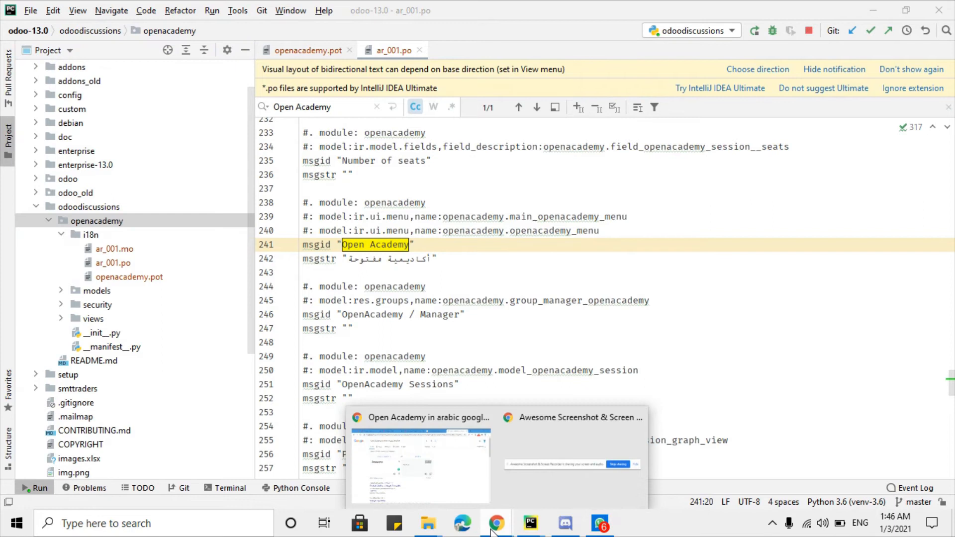
click(422, 418)
click(572, 12)
click(427, 12)
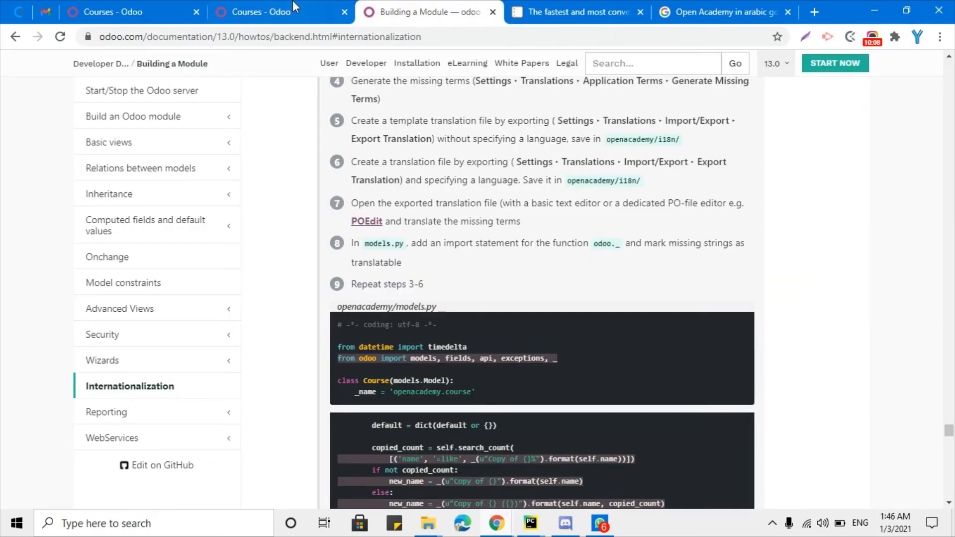
click(278, 12)
click(155, 9)
click(279, 11)
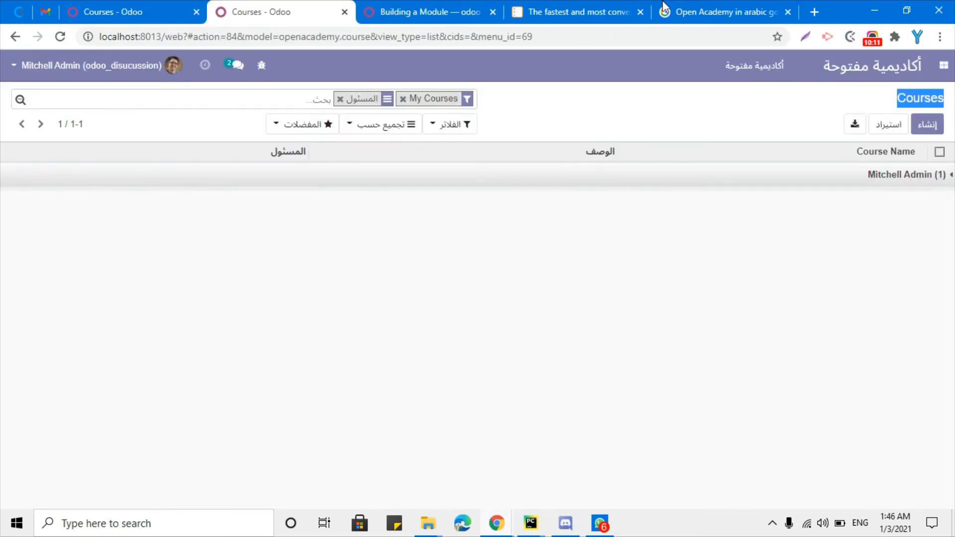
click(943, 65)
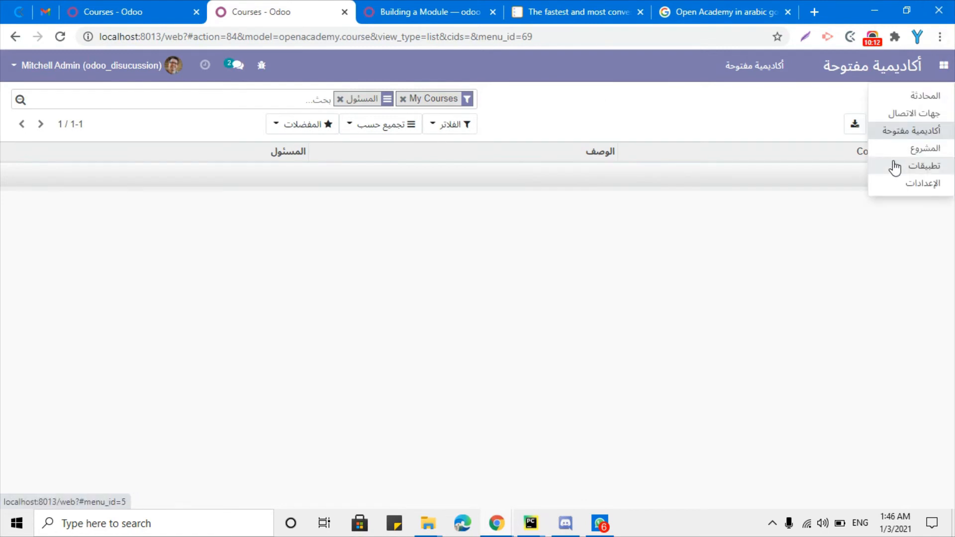
- Change the user's interface language to English (US) in the preferences and save
click(30, 65)
click(124, 172)
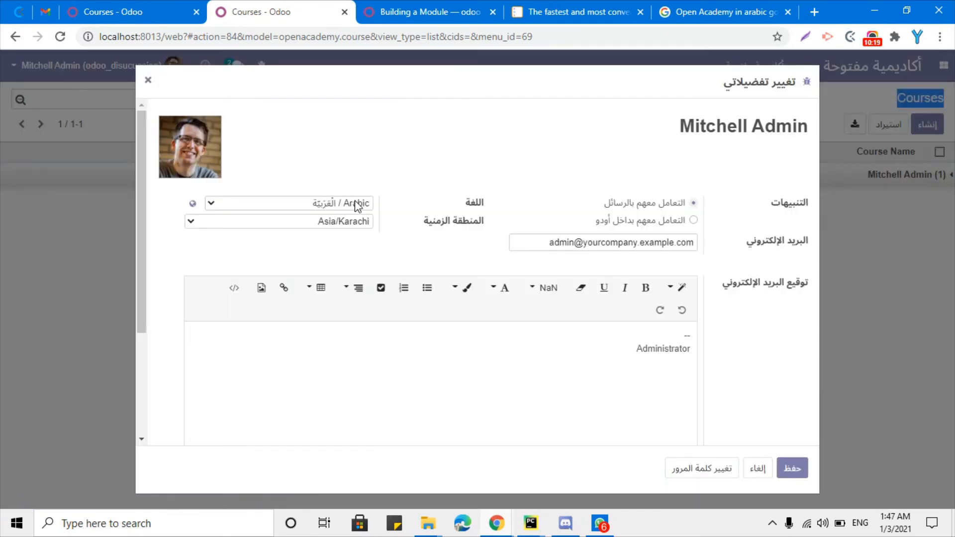
click(358, 204)
click(343, 249)
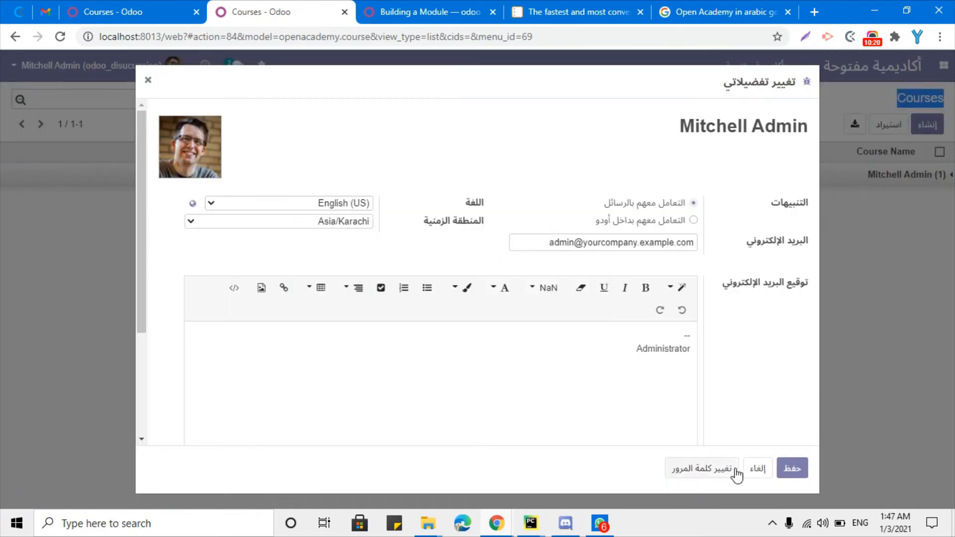
click(785, 472)
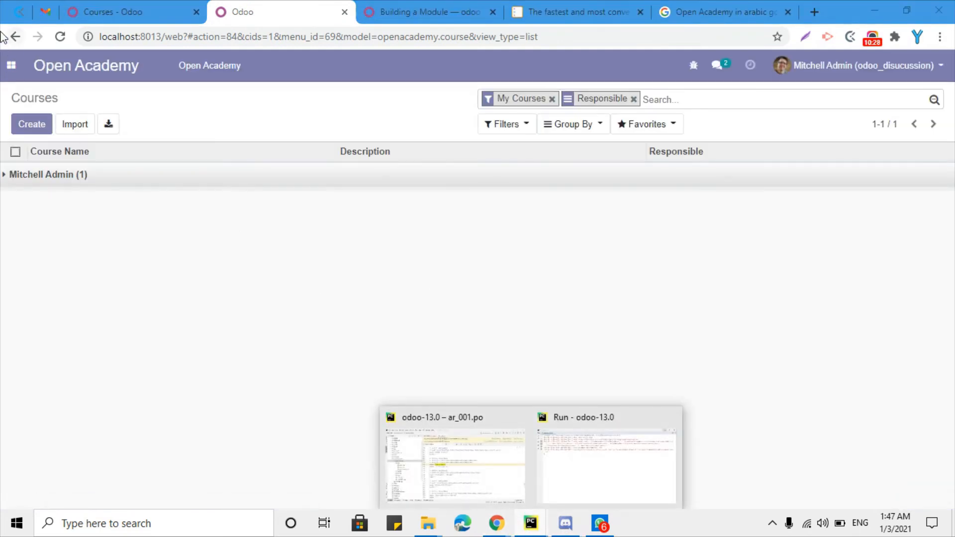
- Go to Odoo's Settings and open the Translated Terms list
click(6, 66)
click(30, 182)
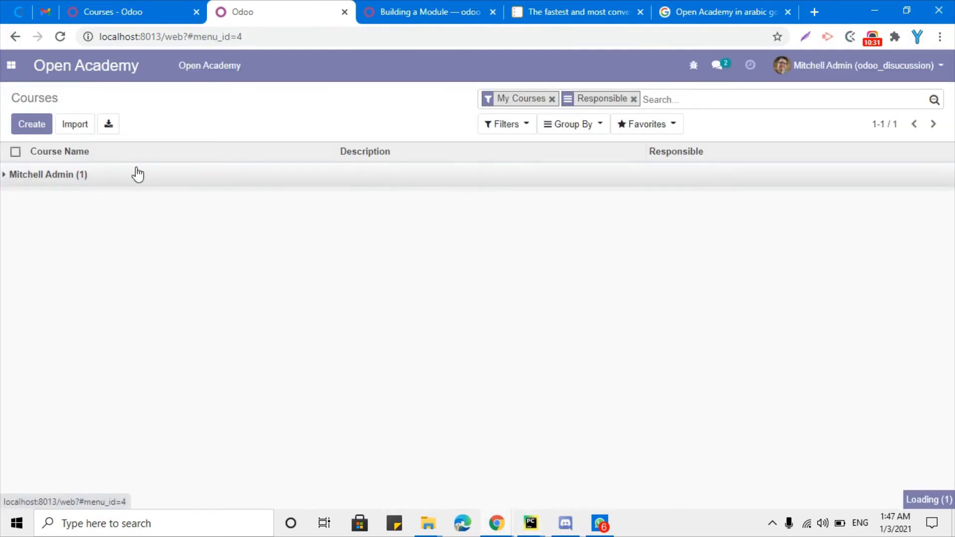
click(326, 80)
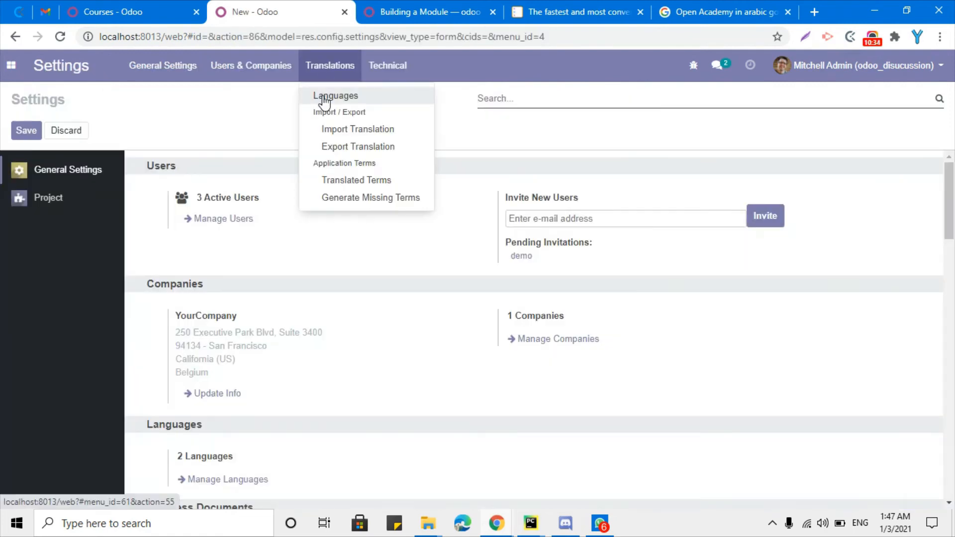
click(332, 181)
- Filter the translated terms by internal source "Sessions" and check their Arabic translation values
click(553, 97)
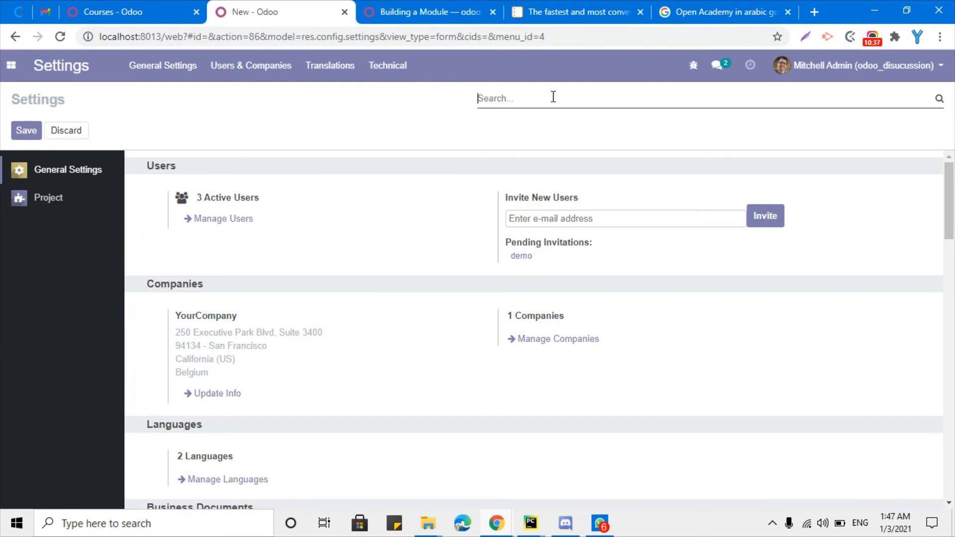
text(S)
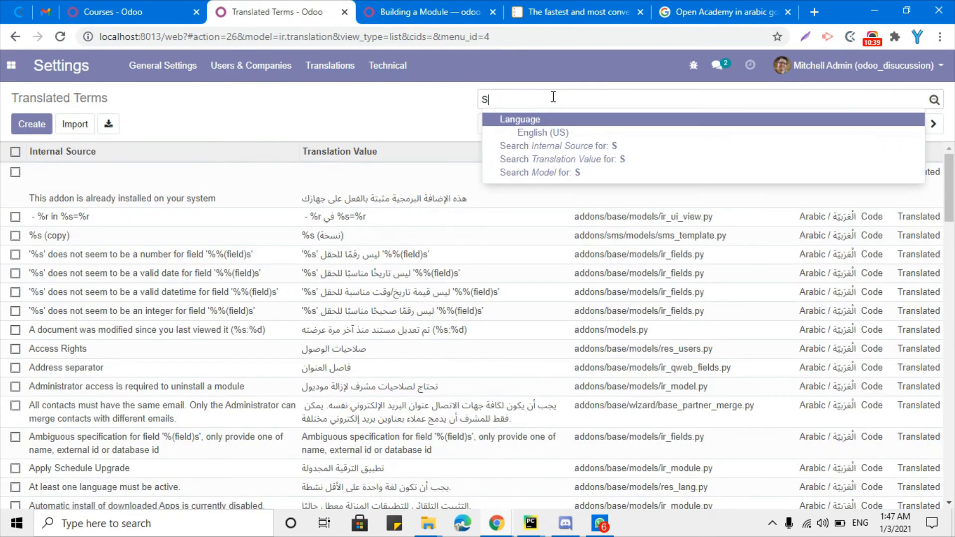
text(essions)
key(Return)
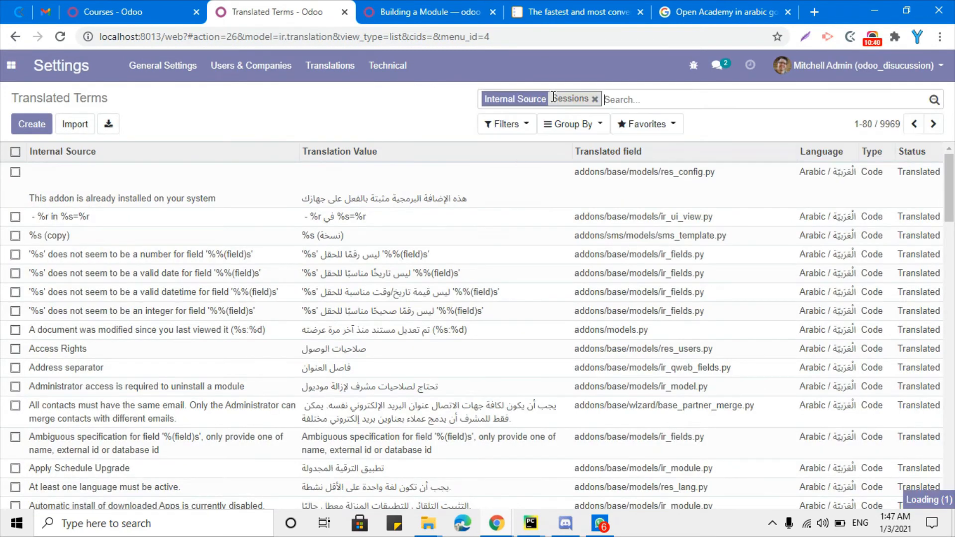
scroll(284, 327, down, 3)
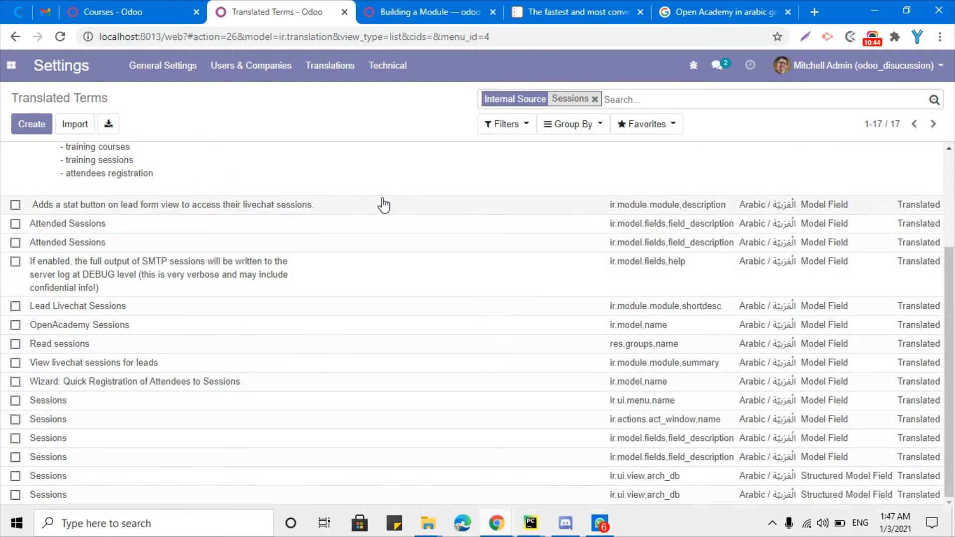
- Generate the missing translation terms for the Arabic language
click(330, 67)
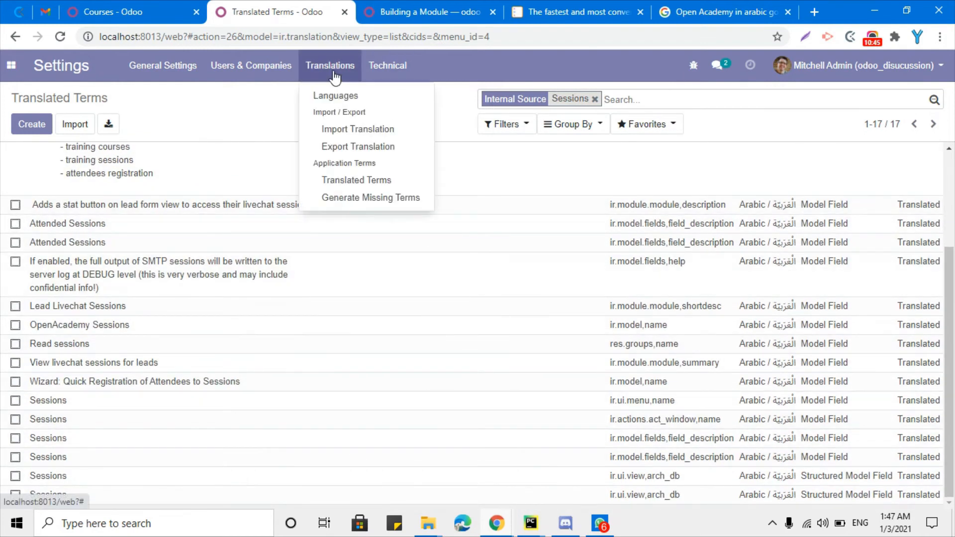
click(362, 202)
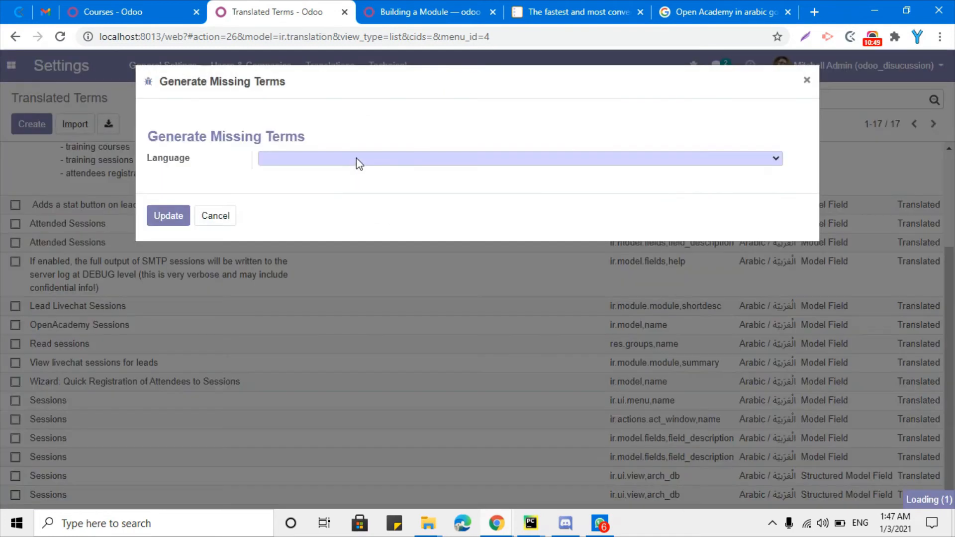
click(287, 160)
click(287, 174)
click(171, 217)
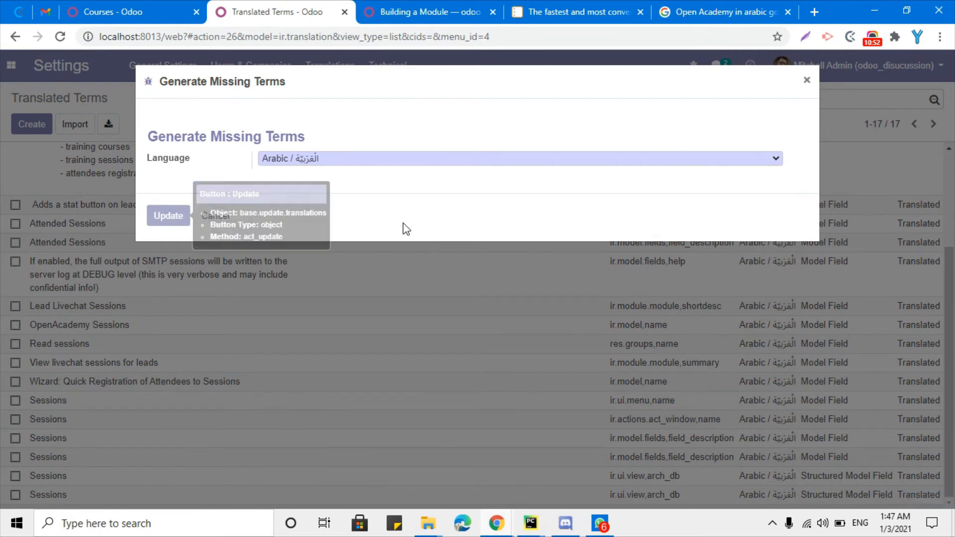
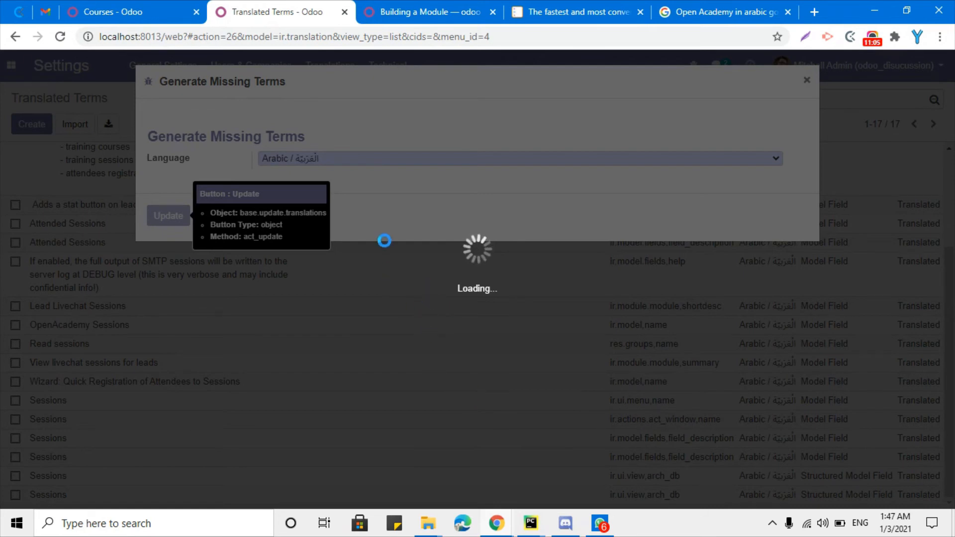
click(174, 4)
click(271, 6)
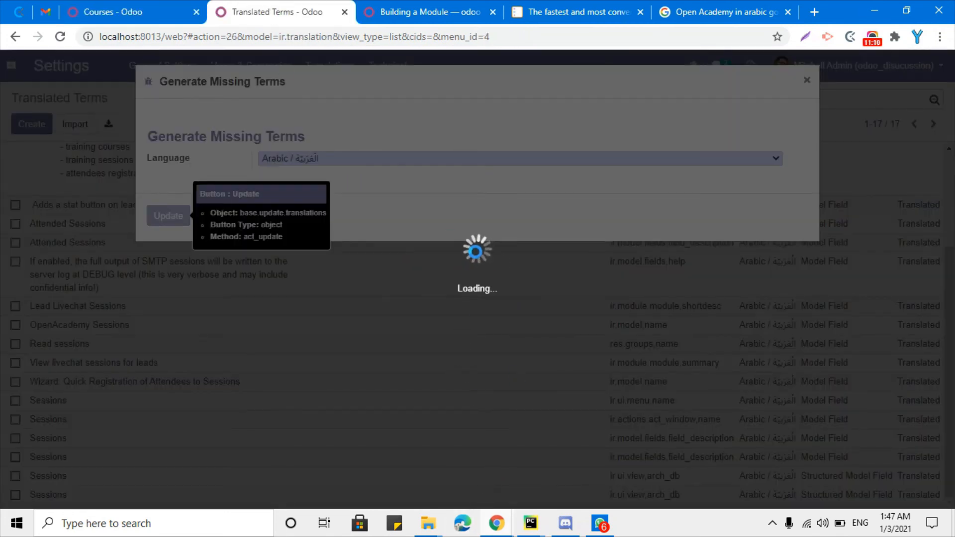
click(872, 37)
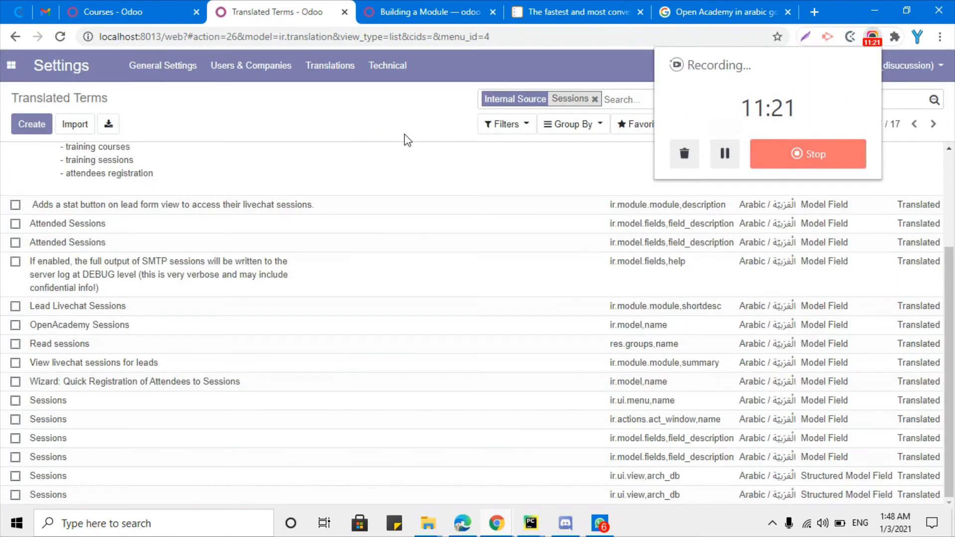
click(359, 122)
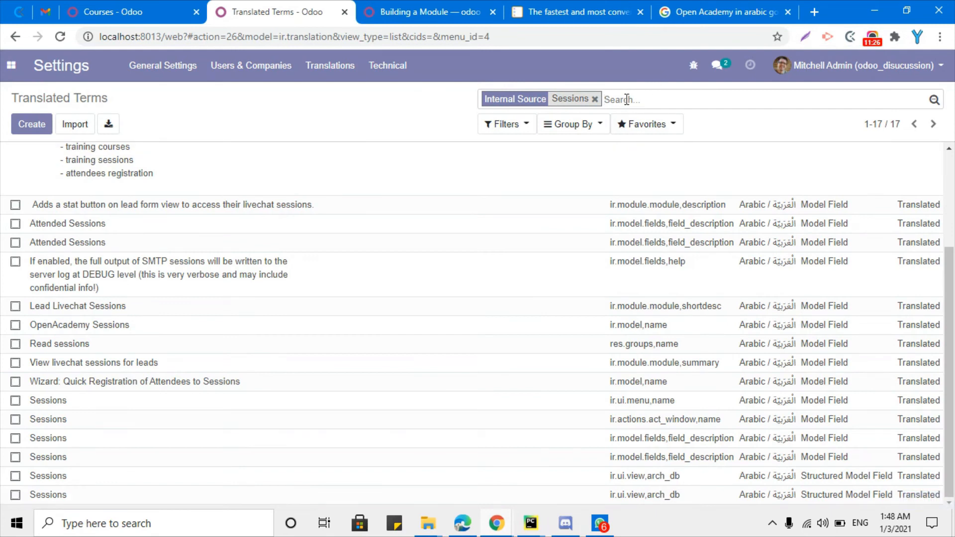
- Reload the Translated Terms list and check the translation values of terms with internal source "Sessions"
click(59, 38)
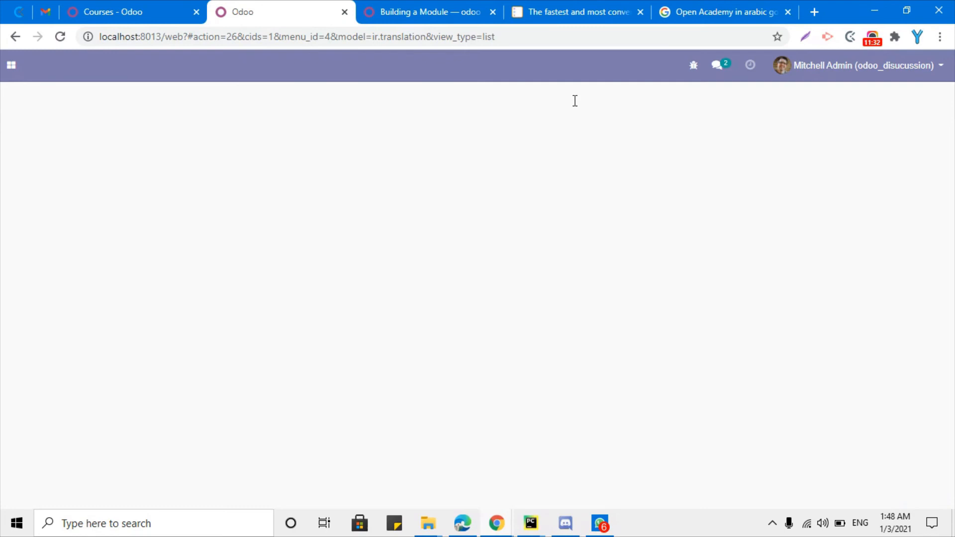
text(Sessions)
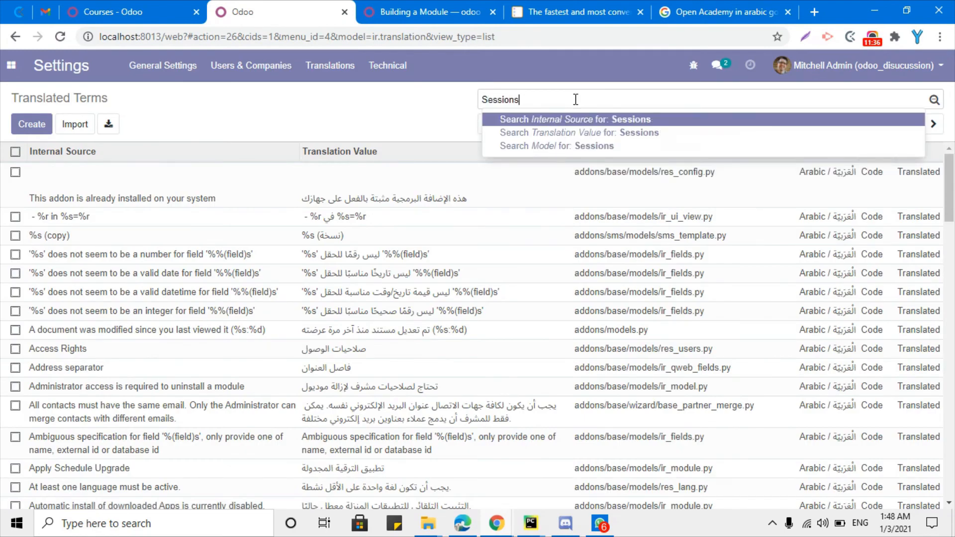
key(Return)
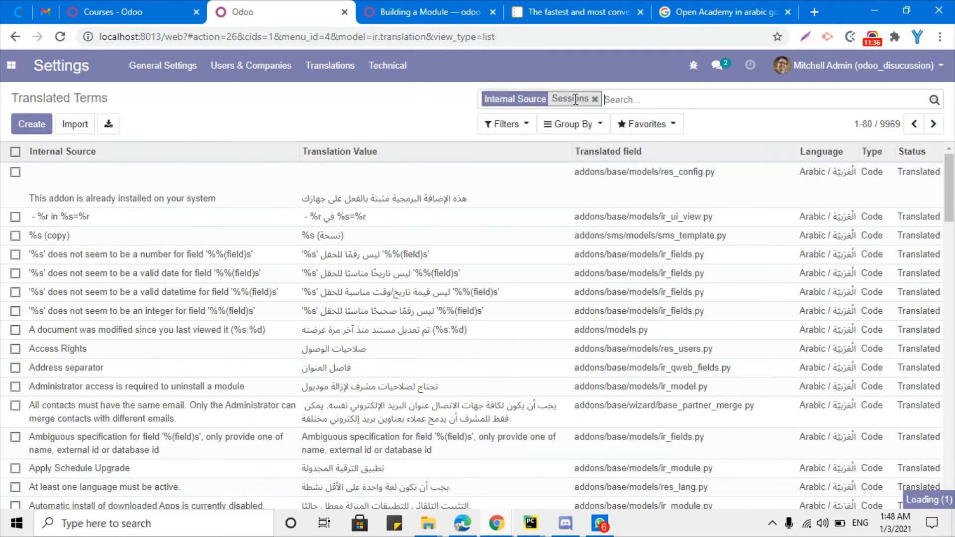
scroll(341, 368, down, 3)
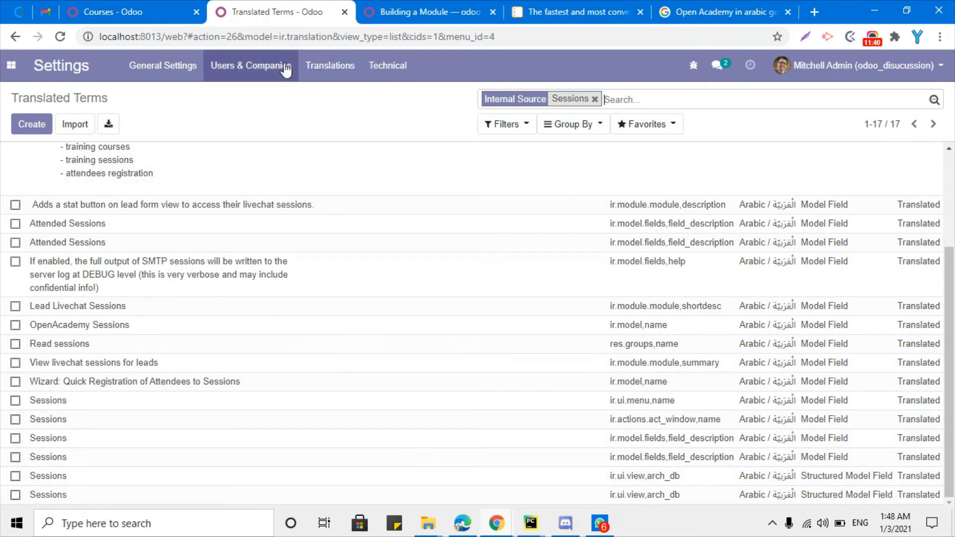
- Open the Arabic language record from the Languages list, run Activate and Translate, and close the Language Pack dialog
click(323, 66)
click(342, 95)
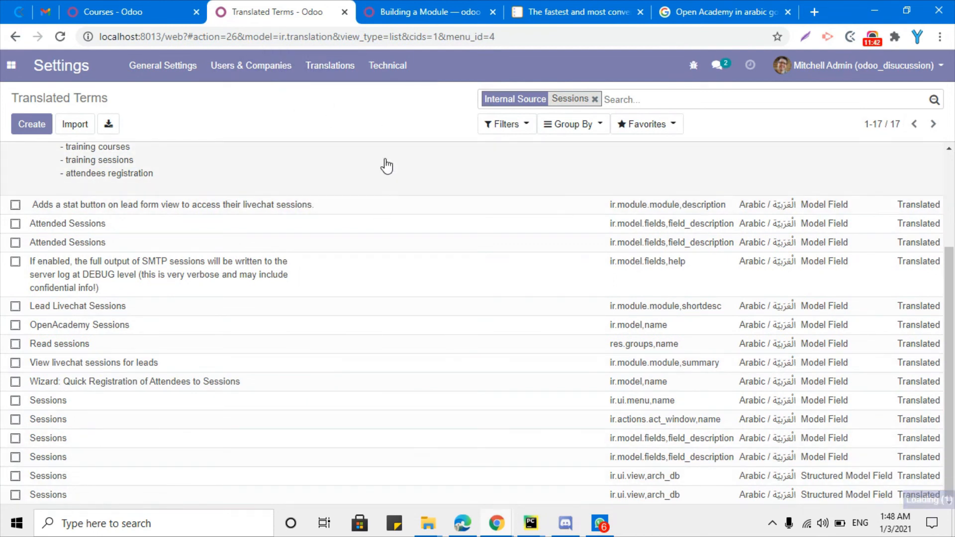
click(301, 174)
click(848, 177)
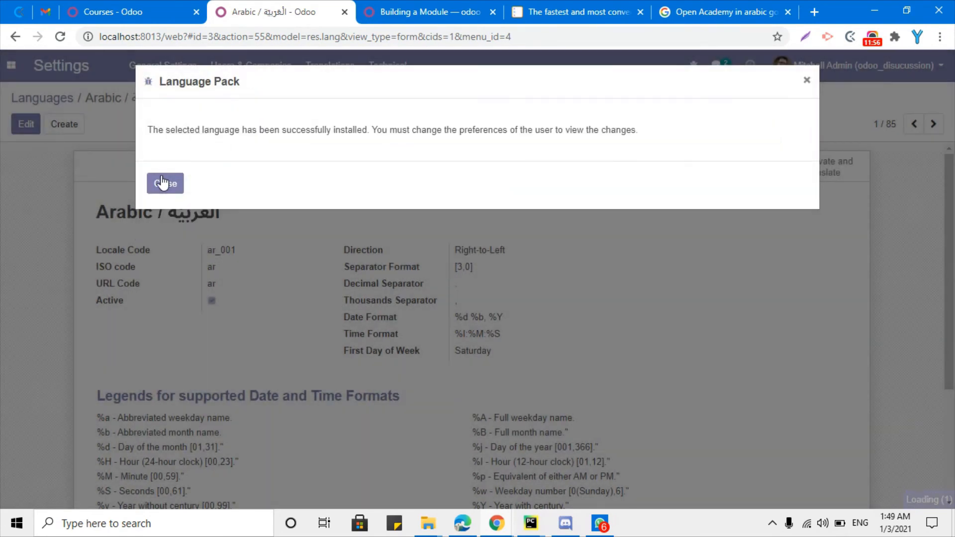
click(153, 188)
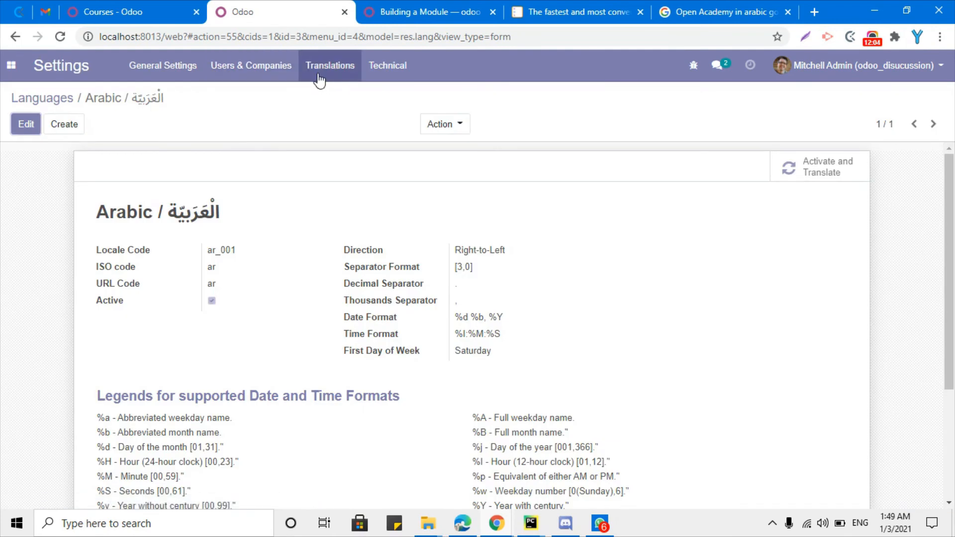
- Return to the Translated Terms list, filter by internal source "Sessions", and check the Arabic translation values
click(321, 74)
click(351, 181)
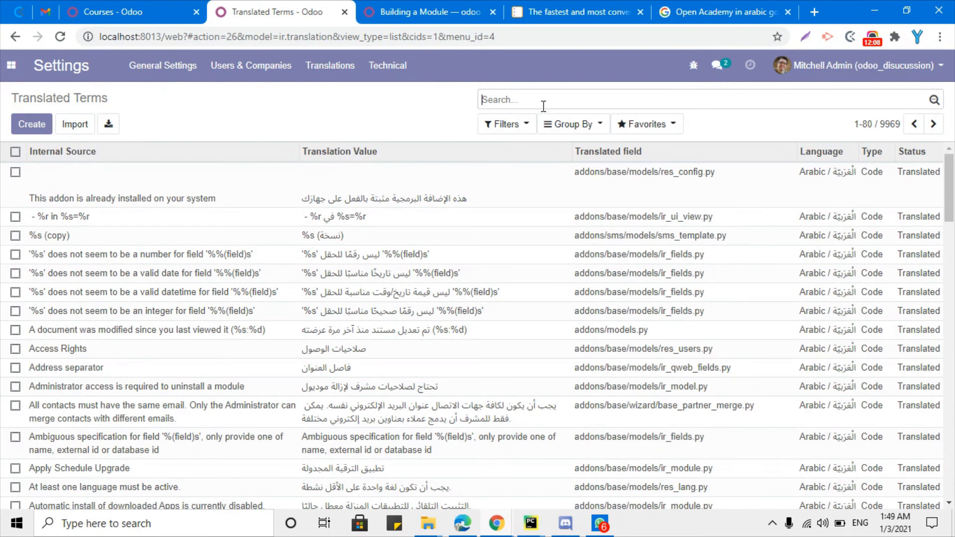
text(Sessions)
key(Return)
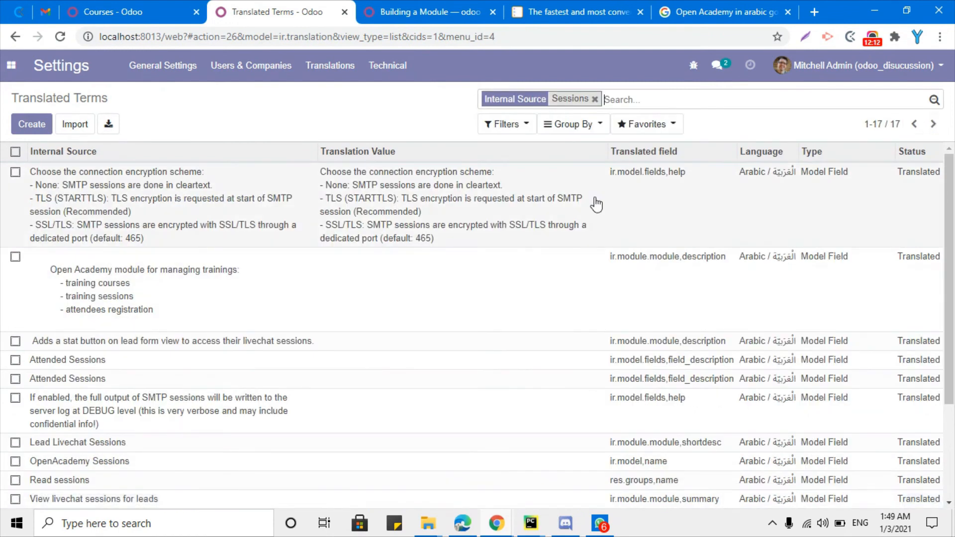
scroll(312, 365, down, 3)
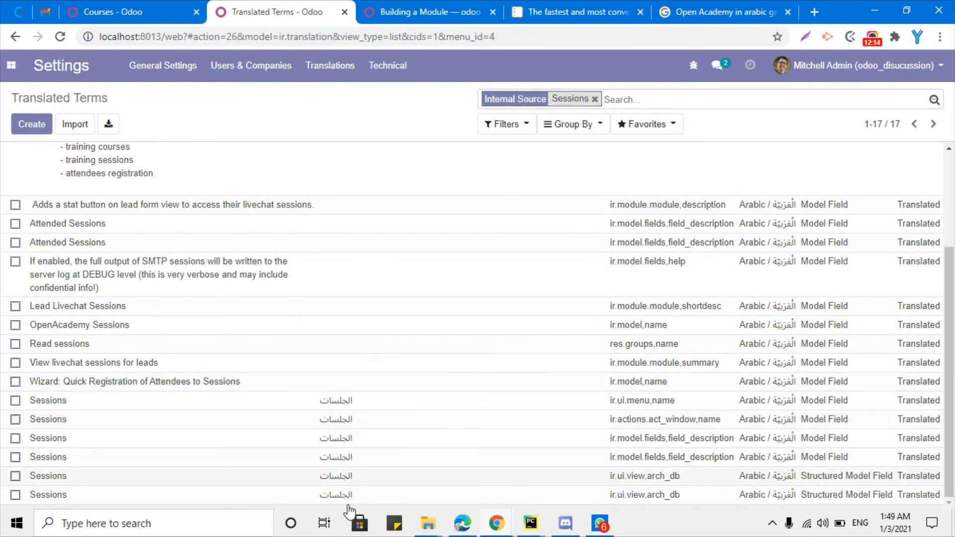
- Replace the "Sessions" filter with internal source "Course" and check the Arabic translations of the course terms
click(594, 99)
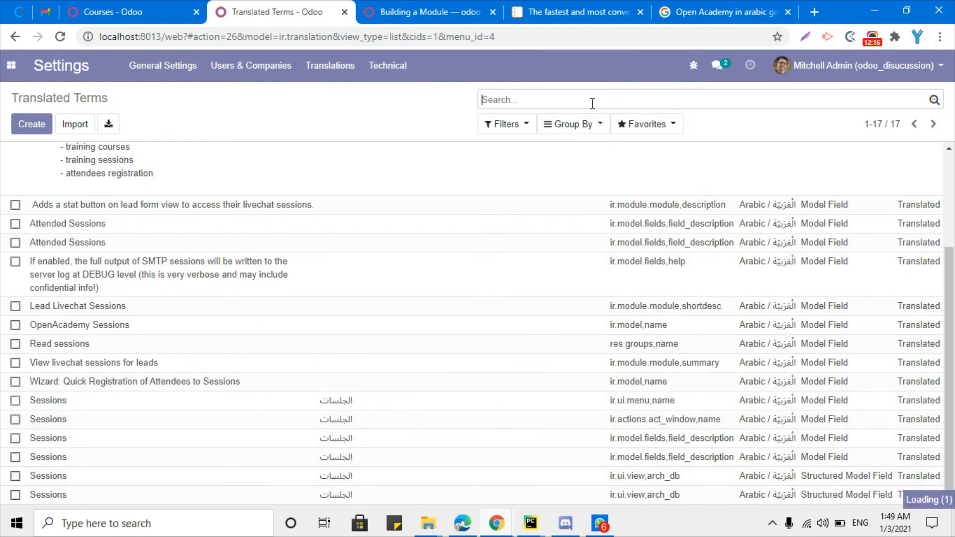
text(Crou)
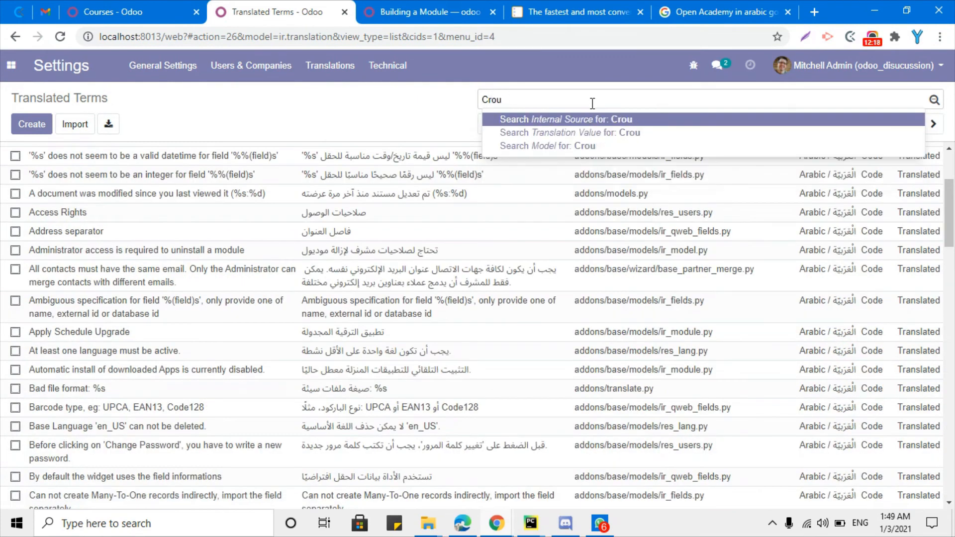
key(BackSpace)
text(ou)
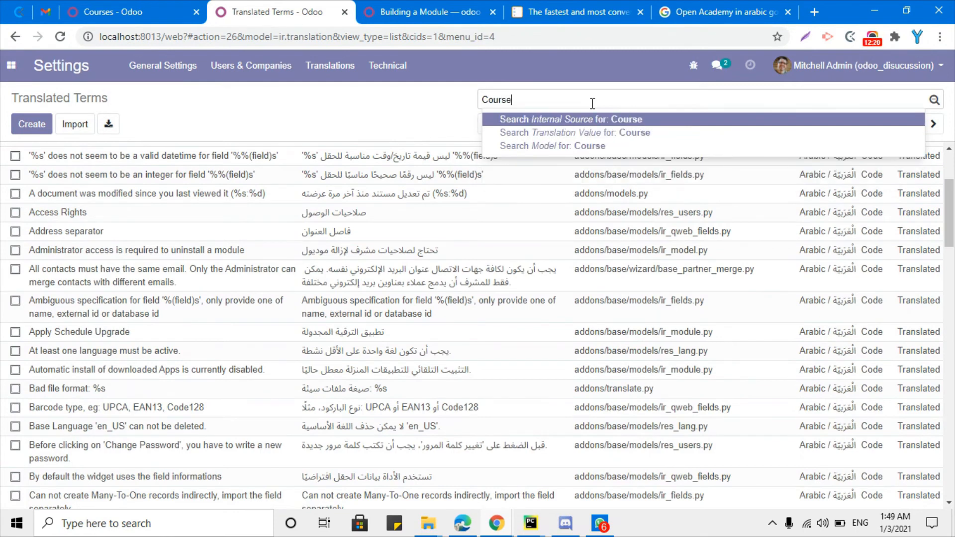
key(Return)
scroll(416, 239, down, 1)
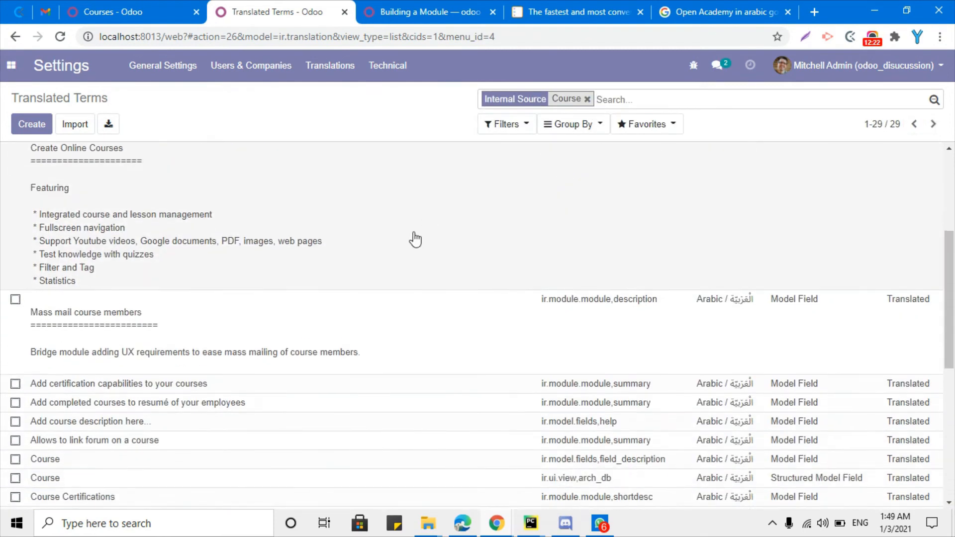
scroll(415, 239, down, 6)
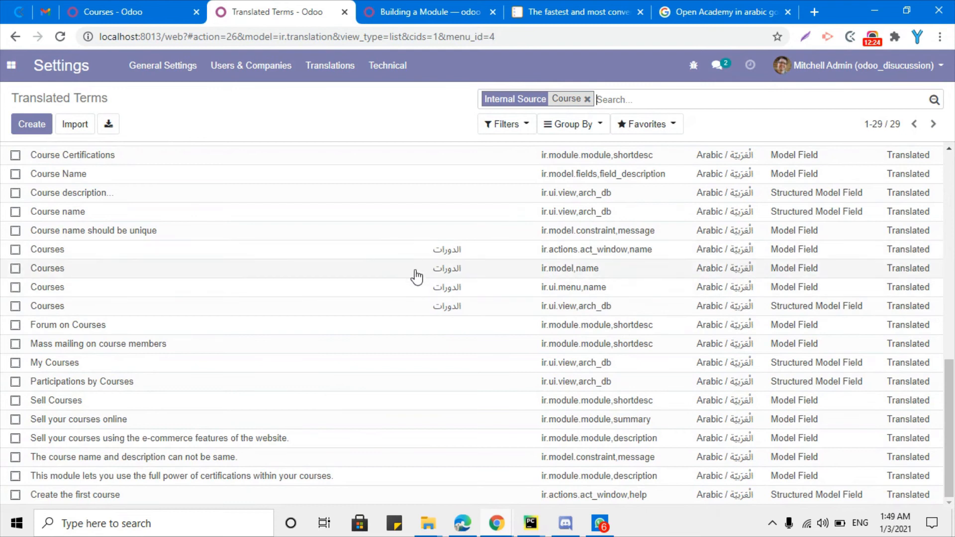
- Change the user's interface language to Arabic in the preferences and save
click(905, 70)
click(806, 157)
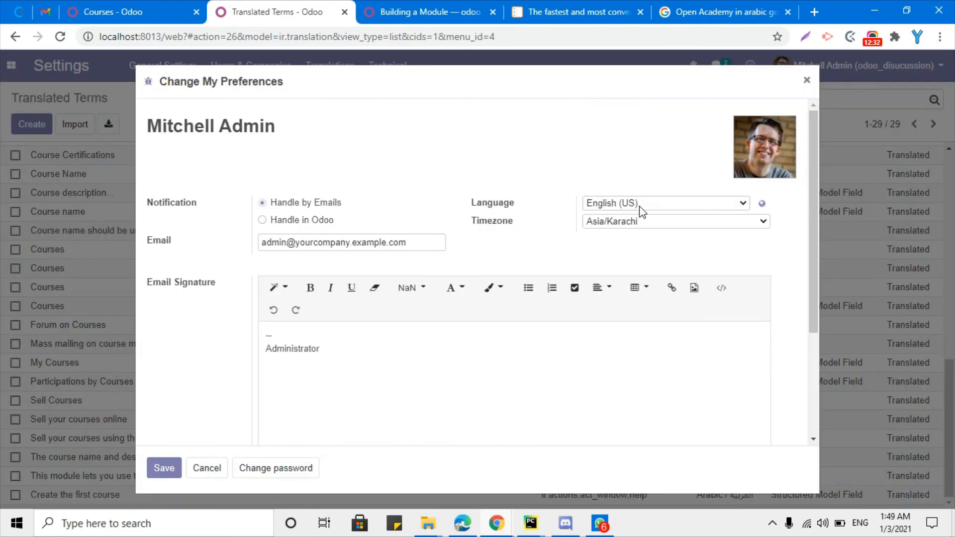
click(641, 208)
click(628, 223)
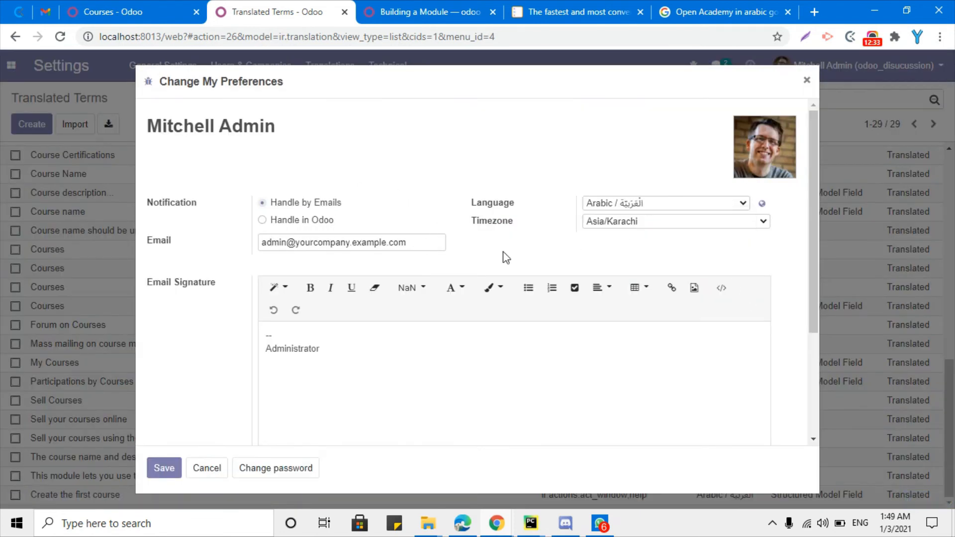
click(165, 479)
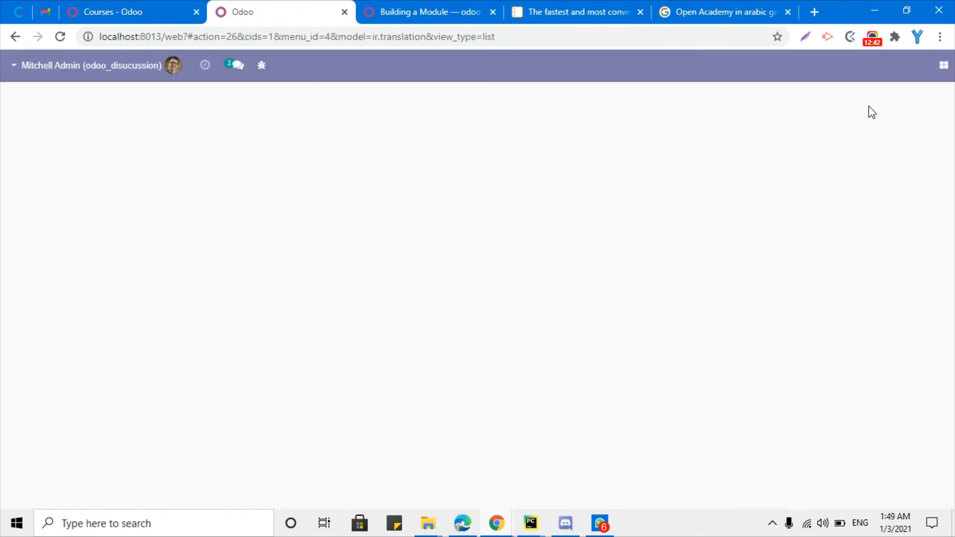
- Open the Open Academy app and check the Arabic app name, menu entries and titles of its Courses and Sessions views
click(944, 67)
click(903, 132)
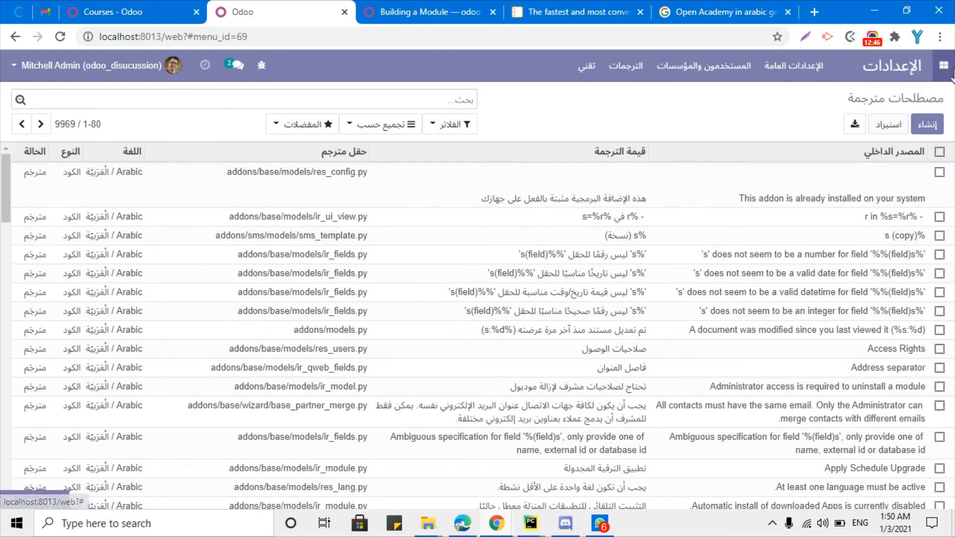
click(781, 82)
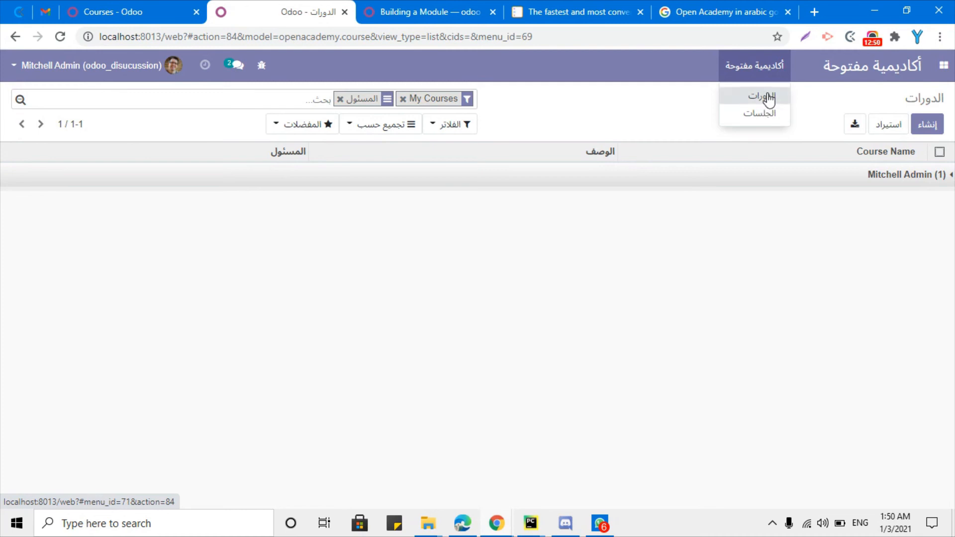
click(768, 98)
click(769, 74)
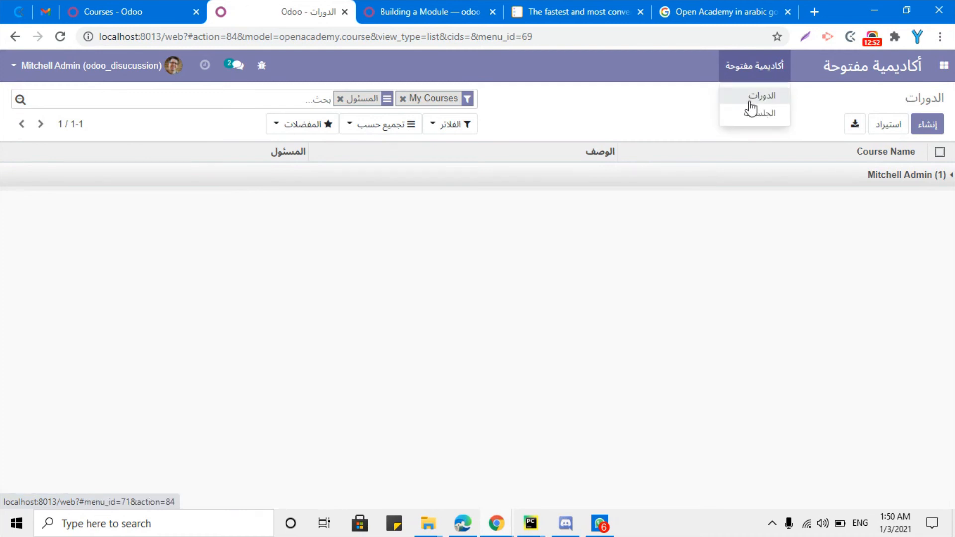
double_click(925, 98)
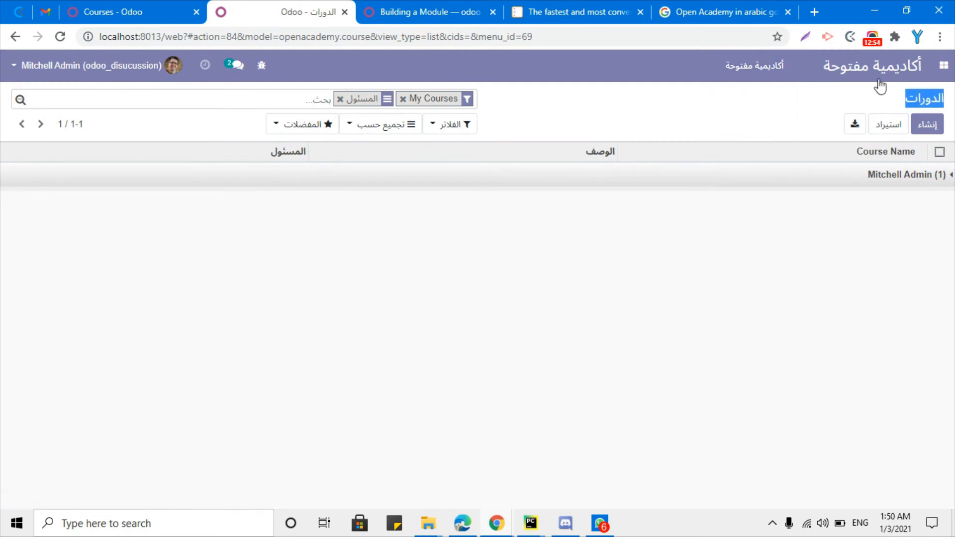
click(759, 63)
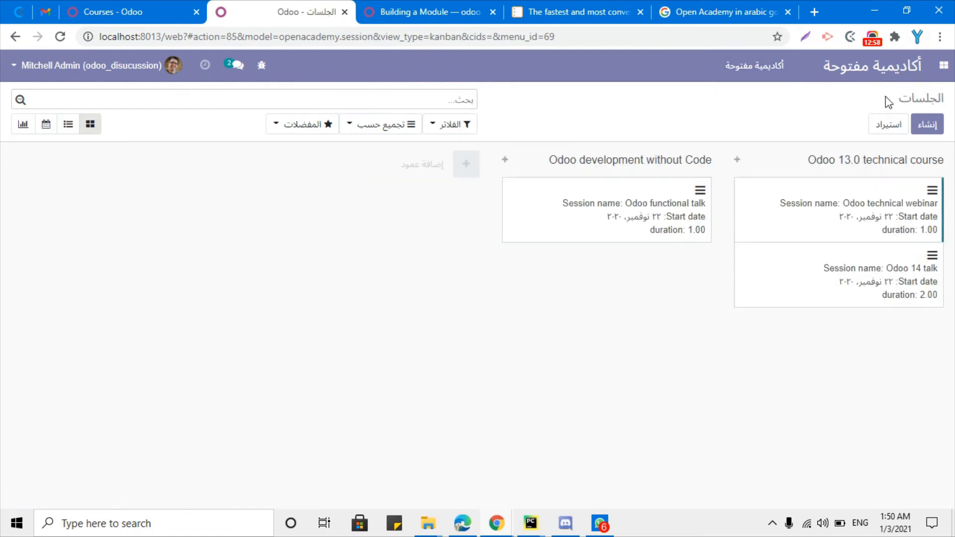
- Set the user's interface language back to English (US) in the preferences and save
click(6, 65)
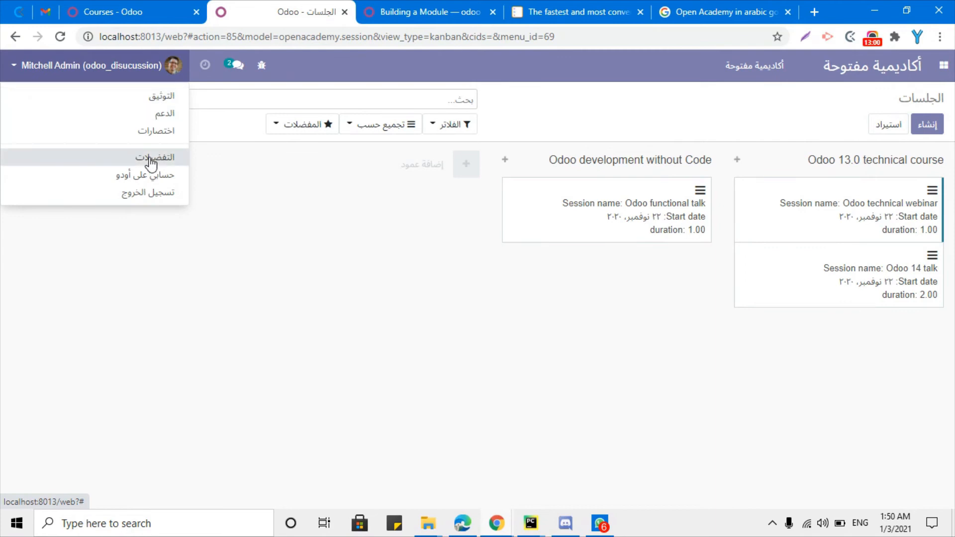
click(132, 159)
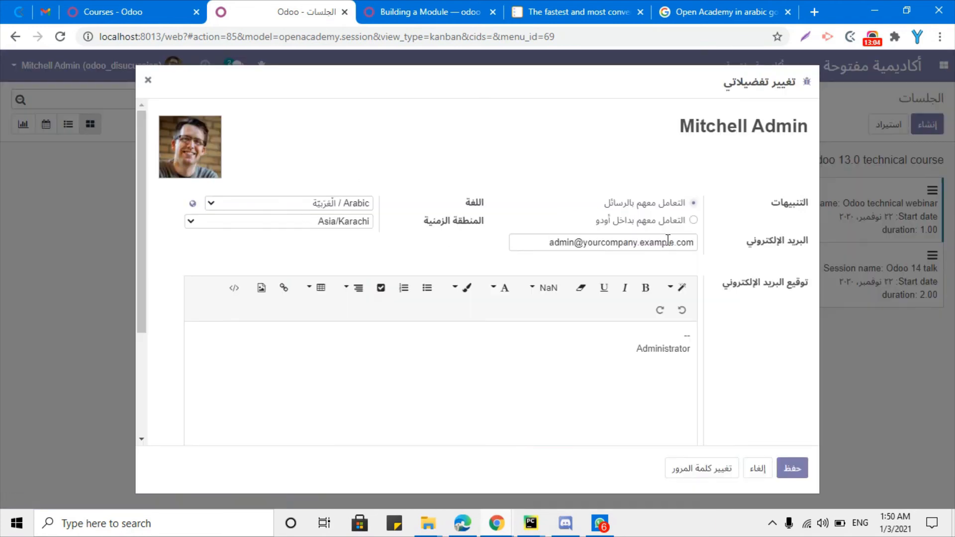
click(353, 204)
click(335, 247)
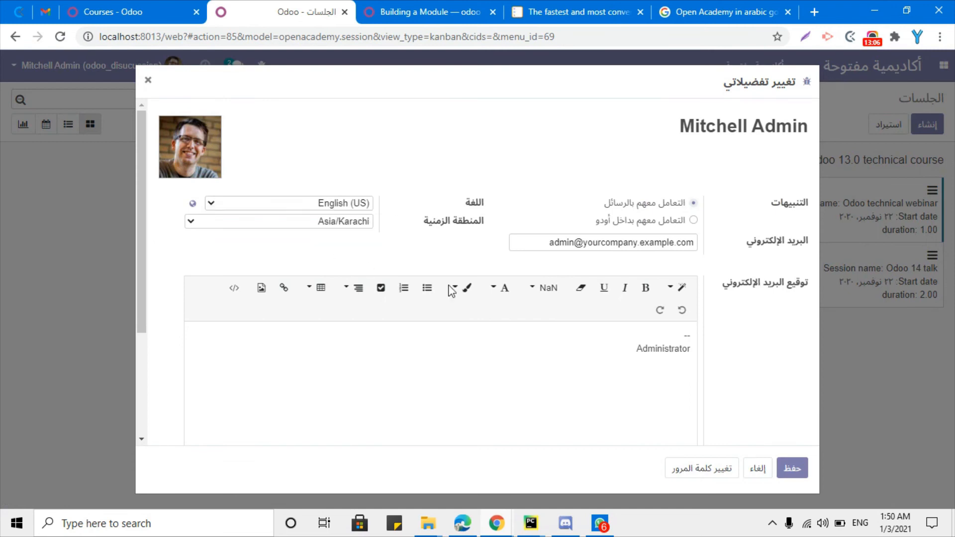
click(790, 468)
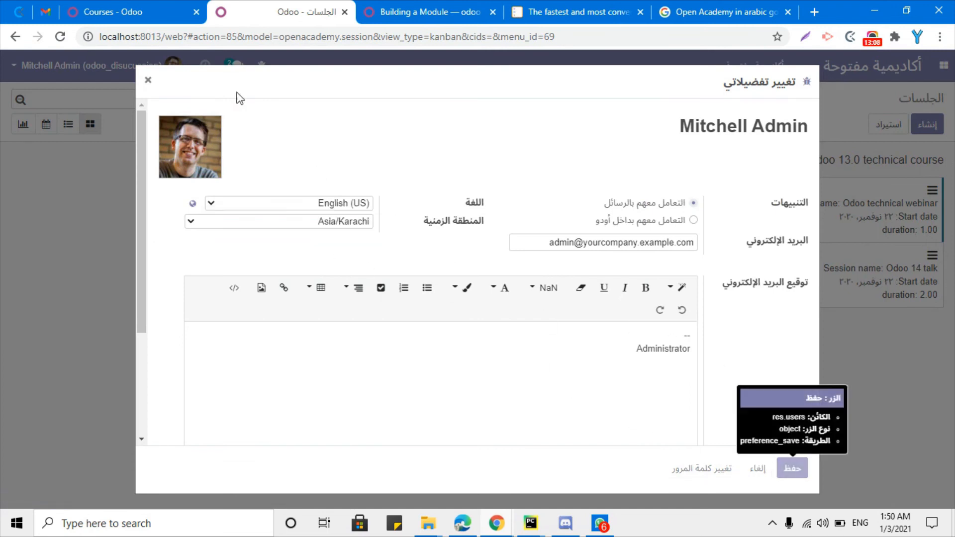
click(531, 523)
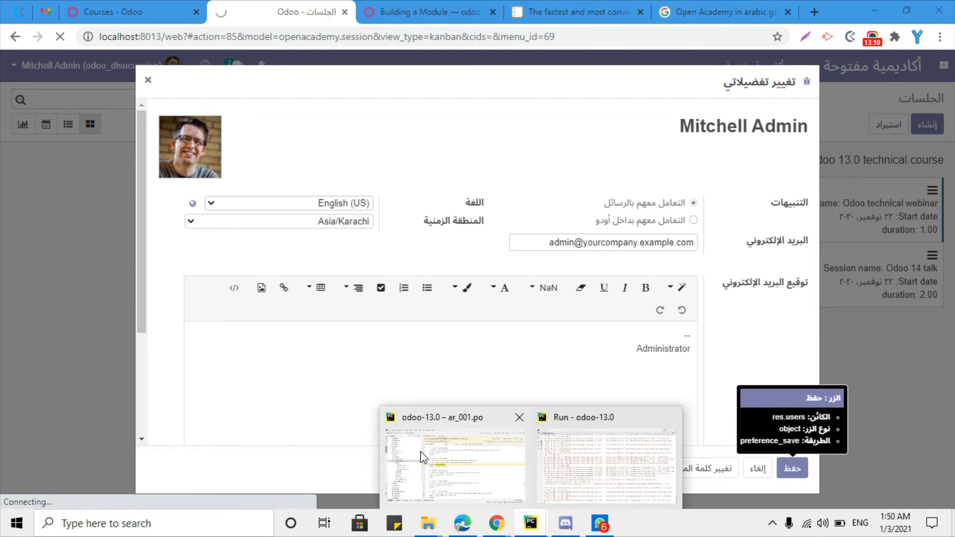
click(454, 460)
click(496, 523)
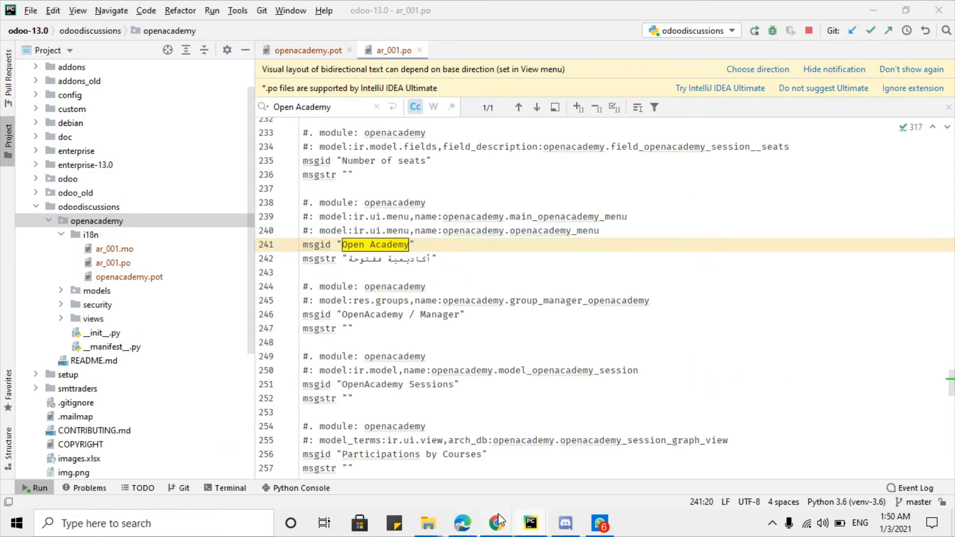
click(426, 452)
- Read step 8 of the Internationalization section in the Building a Module documentation, covering the odoo._ import in models.py and marking strings translatable
click(381, 7)
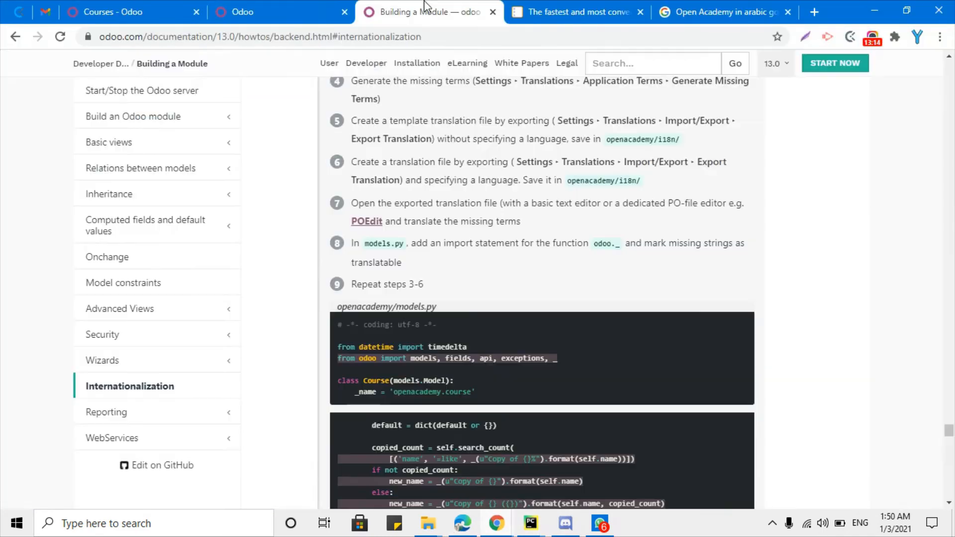
scroll(426, 293, up, 2)
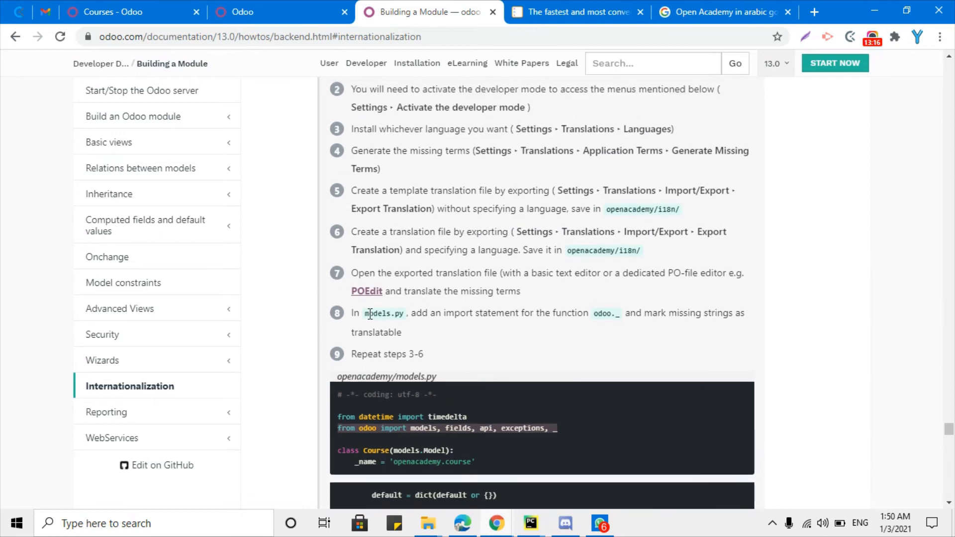
drag(373, 314, 400, 317)
scroll(428, 298, down, 1)
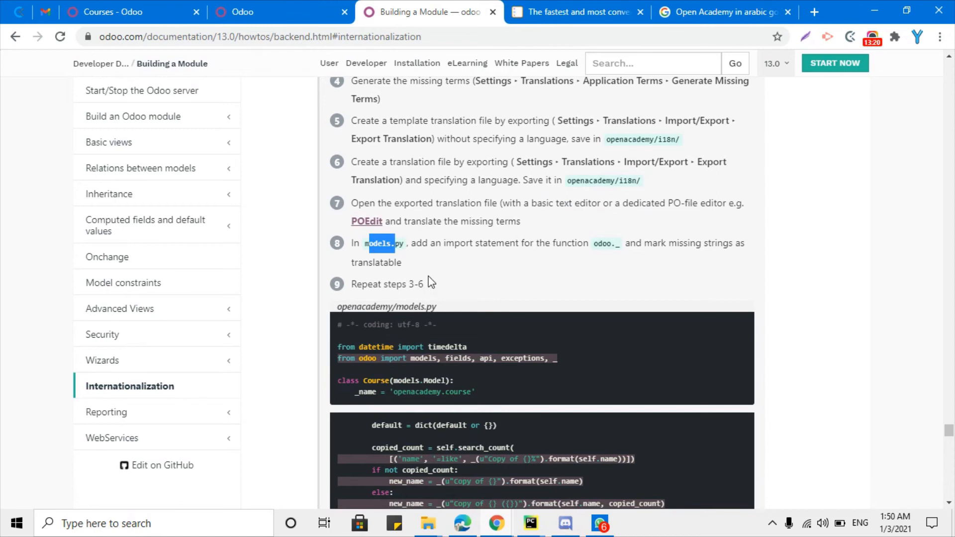
drag(407, 243, 588, 244)
scroll(548, 294, down, 2)
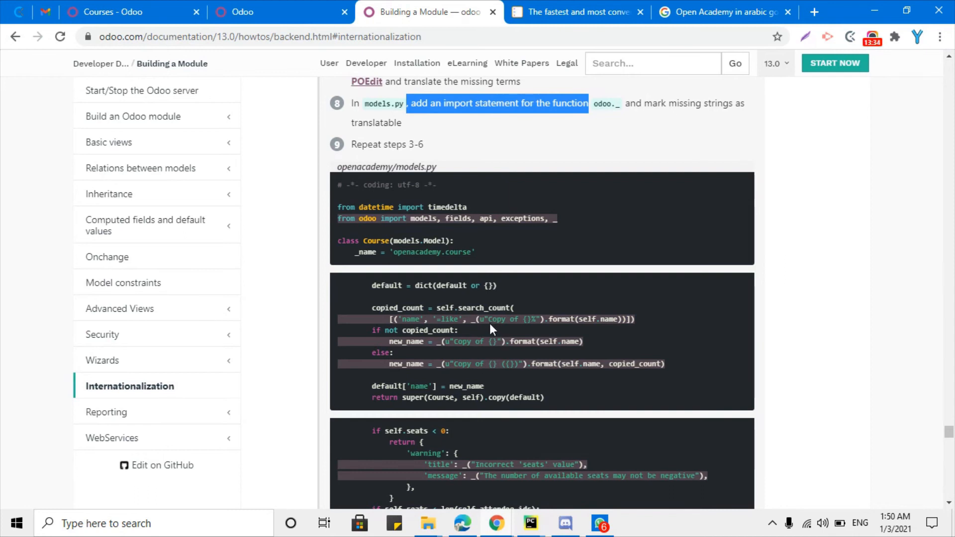
scroll(513, 288, up, 1)
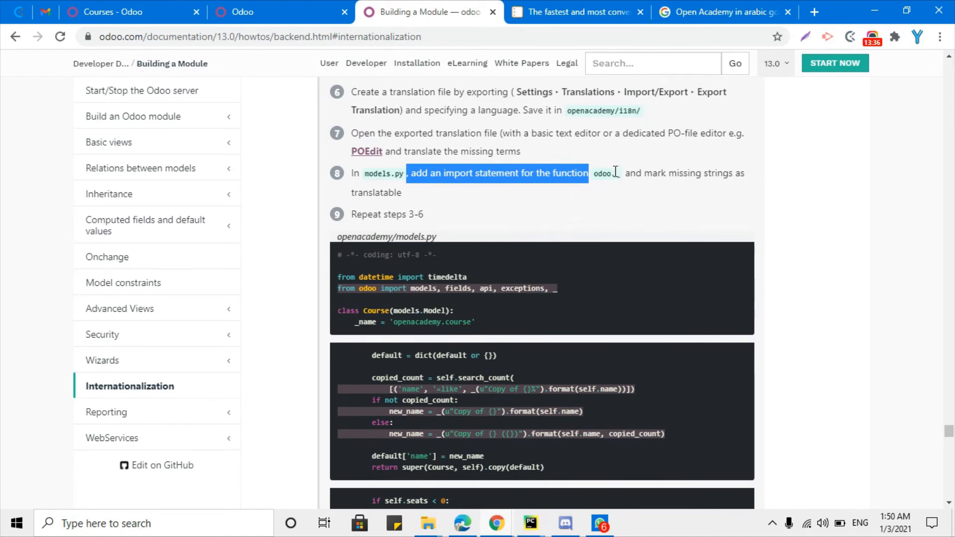
drag(615, 171, 621, 178)
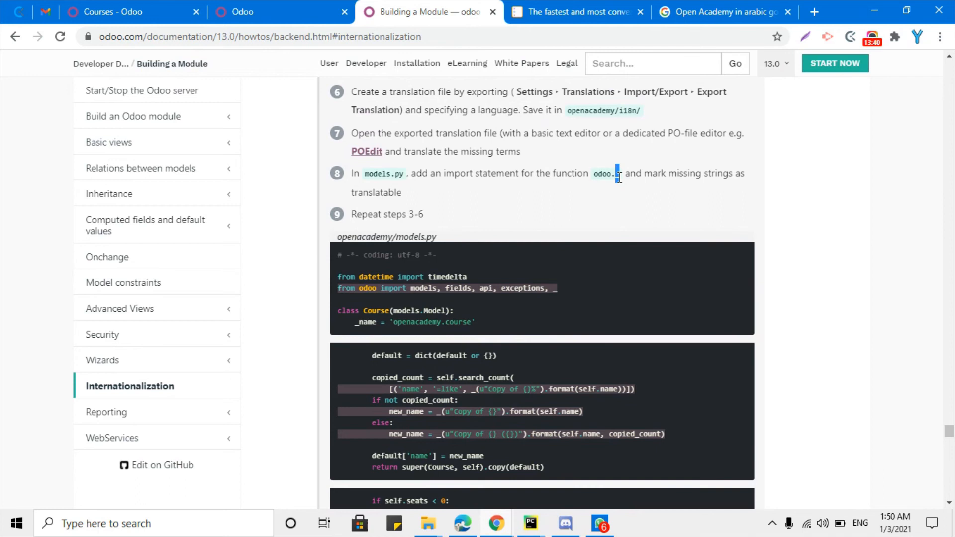
- Read the documentation's copy method example, focusing on the copied_count search and its strings marked as translatable
scroll(503, 356, down, 1)
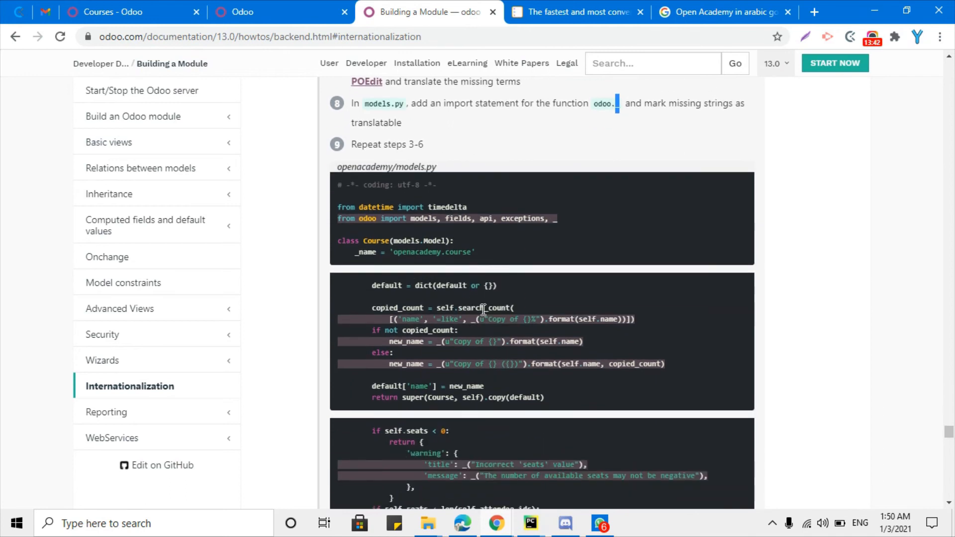
double_click(483, 309)
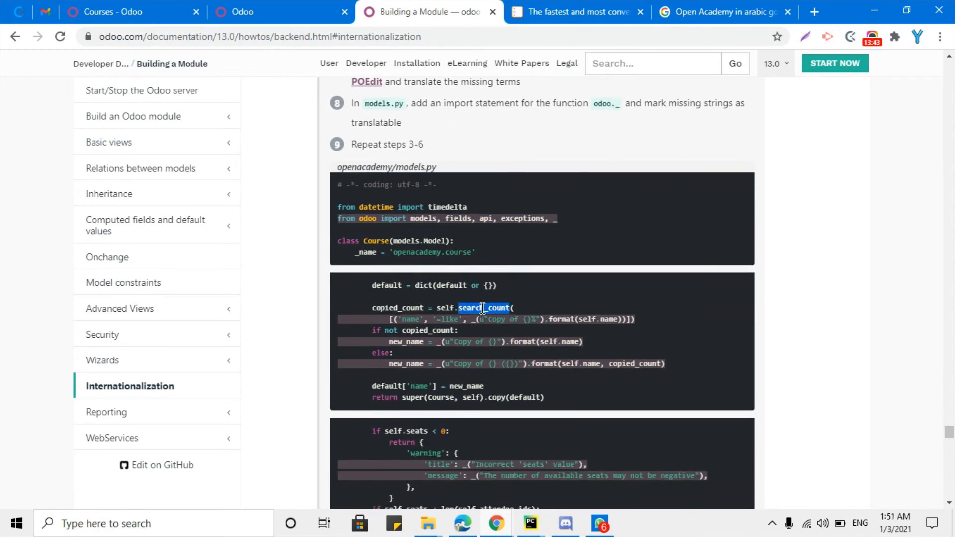
double_click(385, 308)
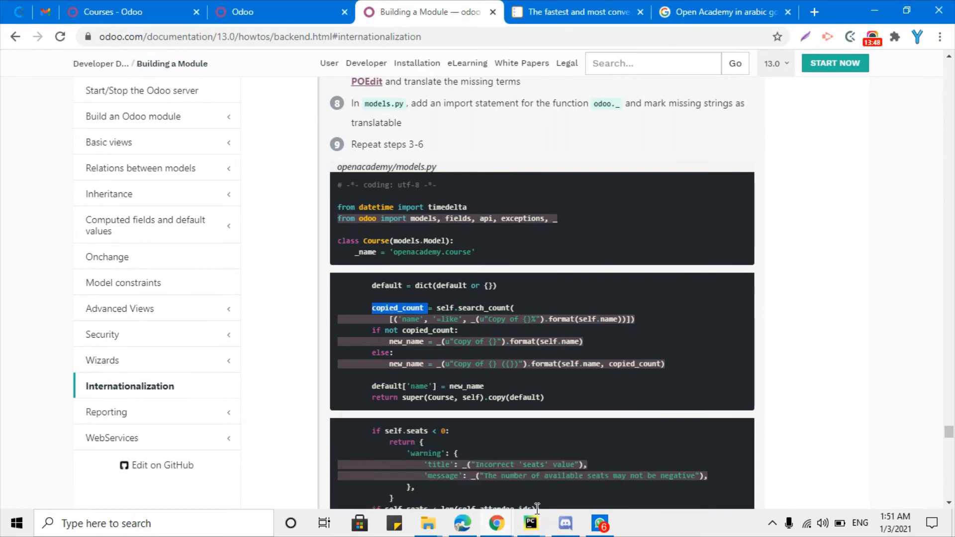
- Switch to PyCharm and open partner.py and openacademy.py from the openacademy module's models folder
mouse_move(531, 523)
click(441, 470)
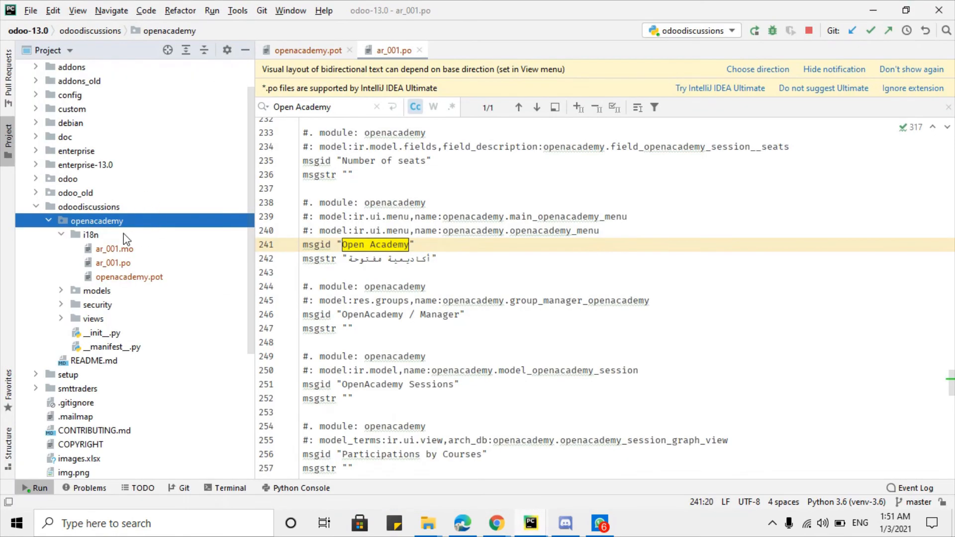
double_click(95, 291)
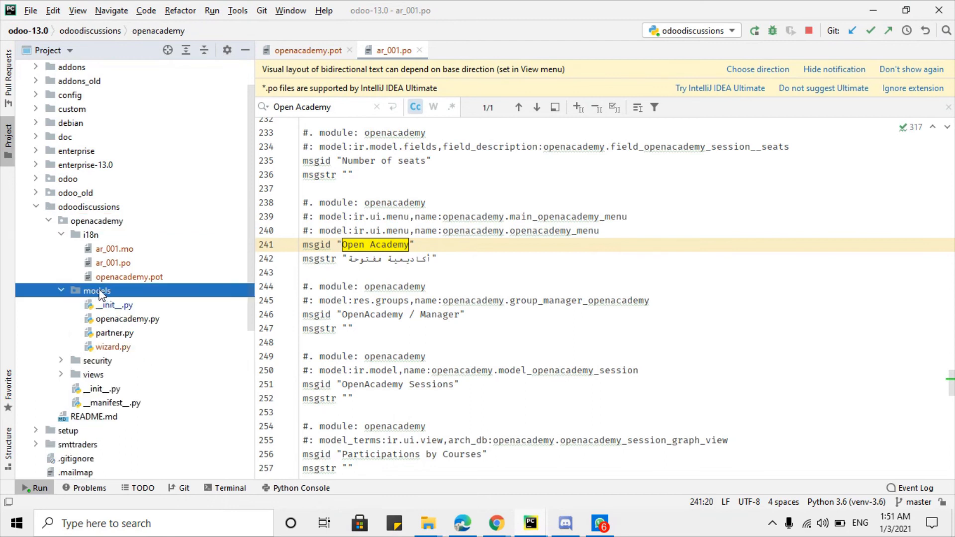
double_click(121, 332)
double_click(119, 320)
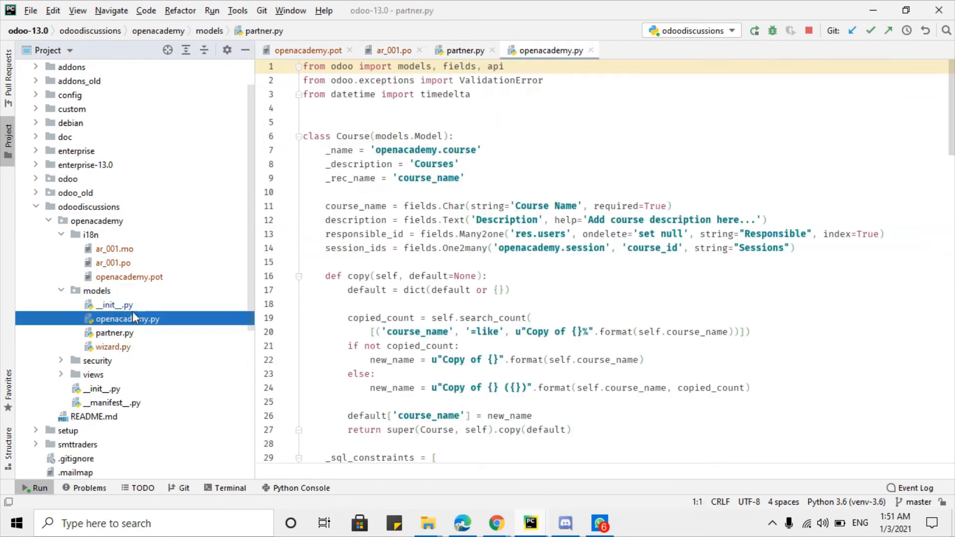
- Examine the course_name field definition and its attributes in the Course model of openacademy.py
double_click(357, 227)
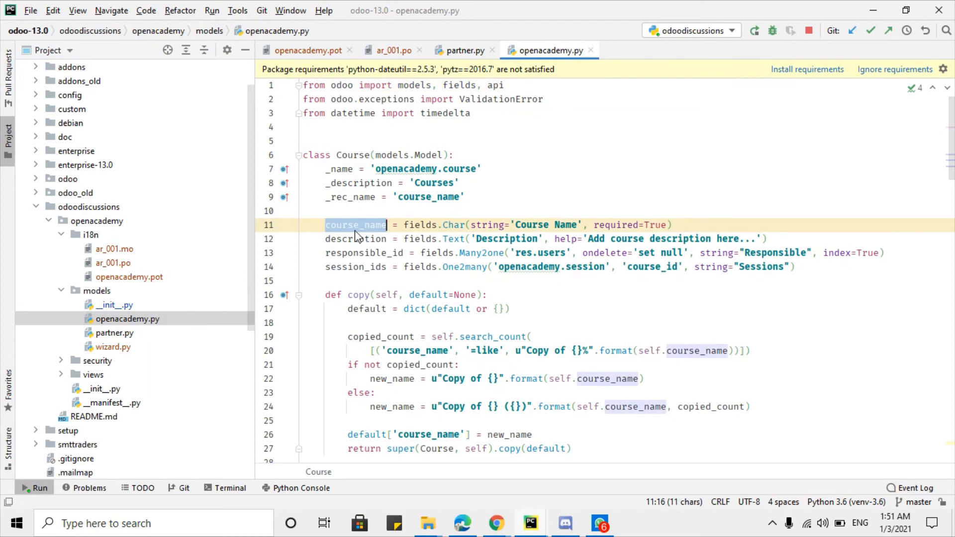
drag(549, 226, 661, 226)
double_click(382, 227)
click(666, 225)
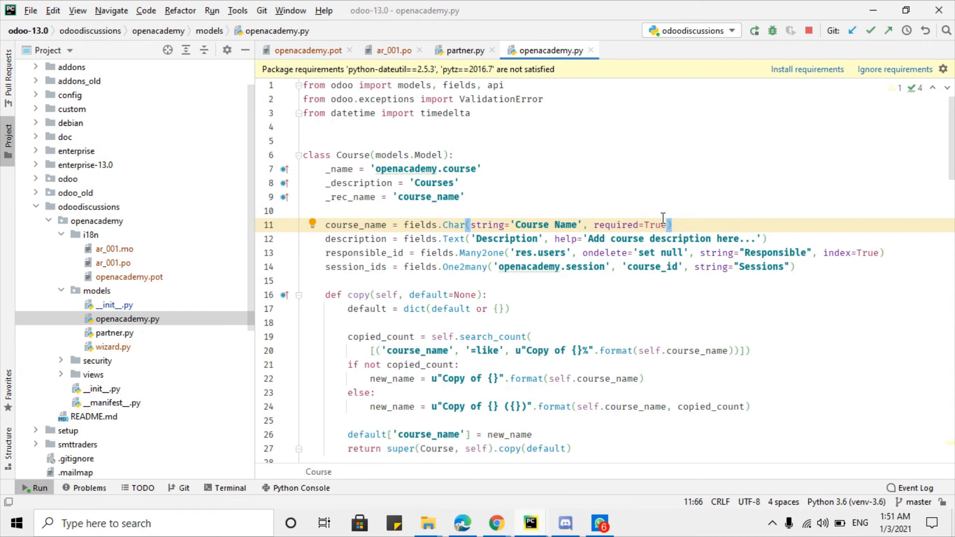
double_click(369, 223)
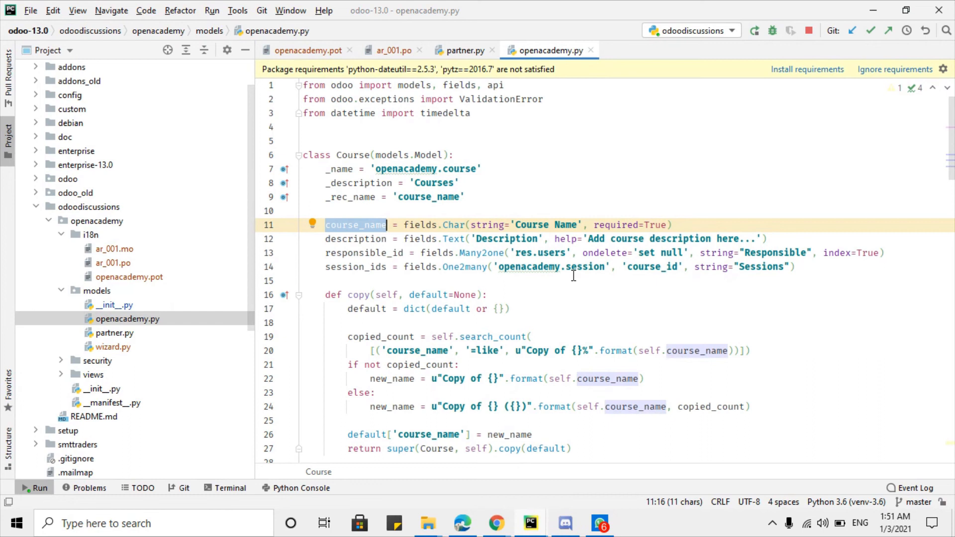
click(665, 225)
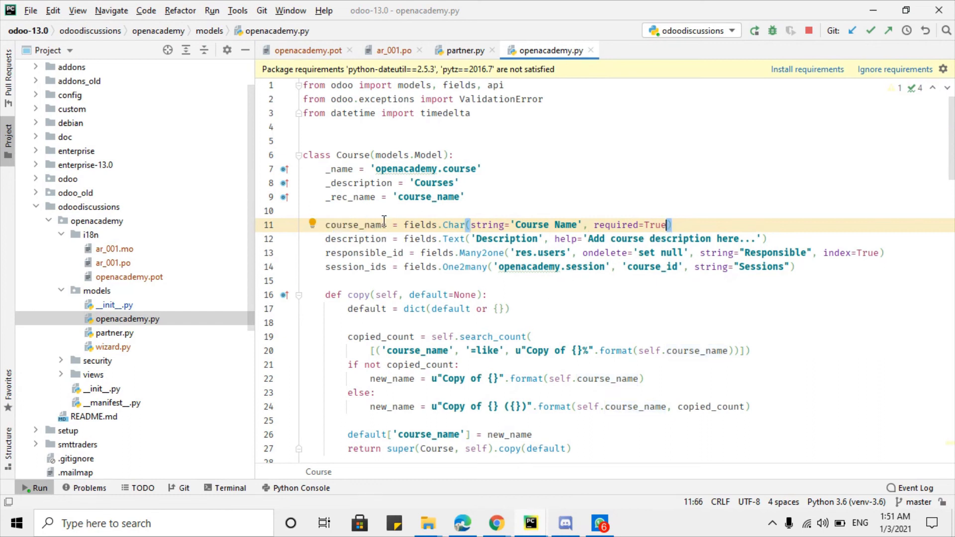
double_click(368, 224)
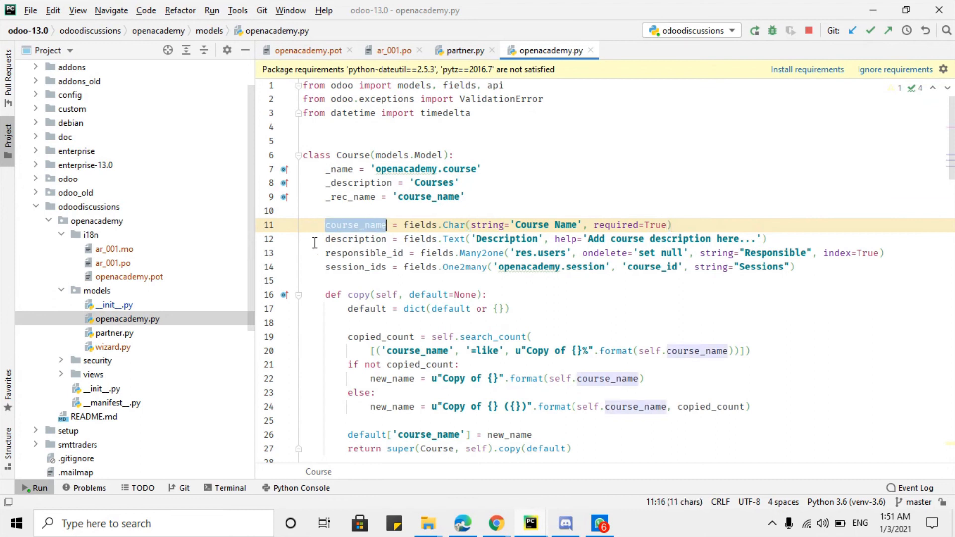
click(656, 228)
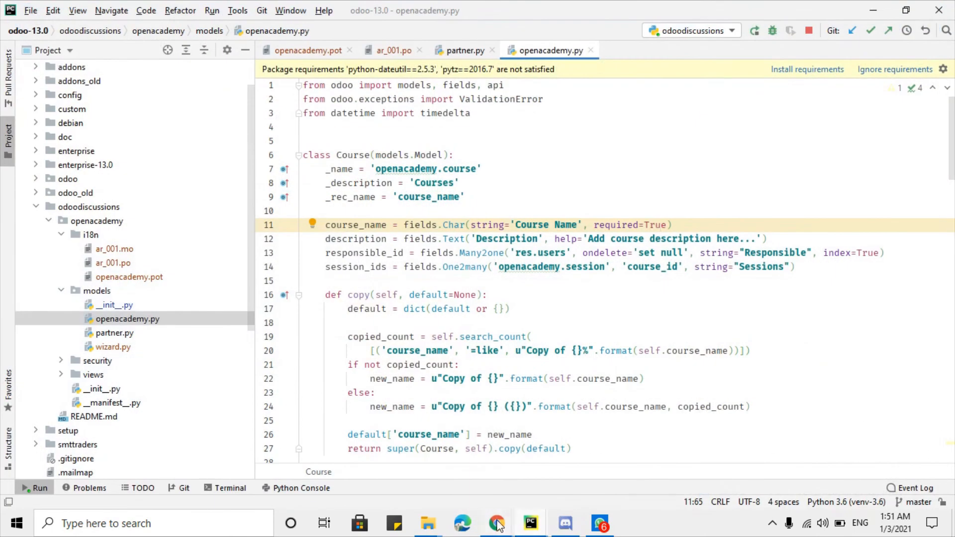
- Switch to Odoo in Chrome, open the Odoo 13.0 technical course record in edit mode and examine its Course name field
mouse_move(498, 524)
click(410, 467)
click(158, 9)
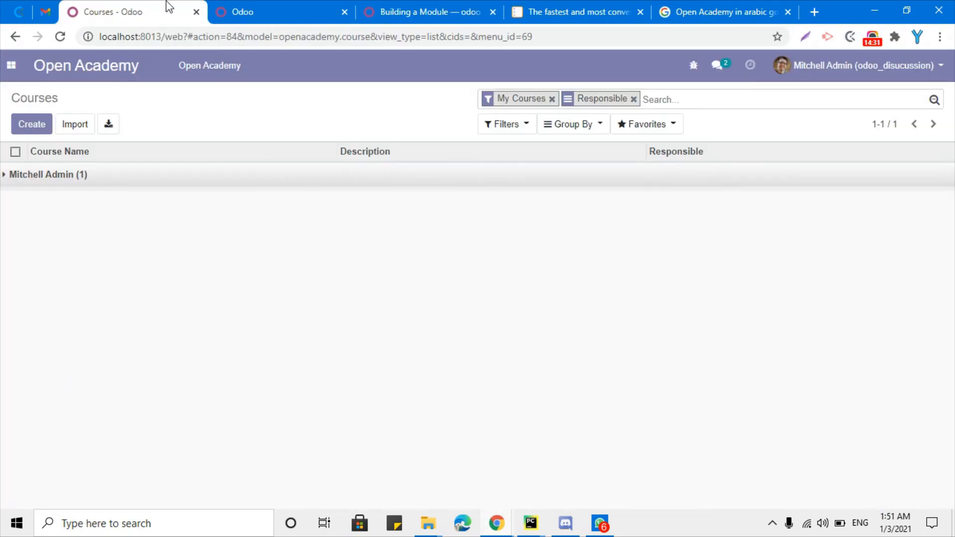
click(183, 65)
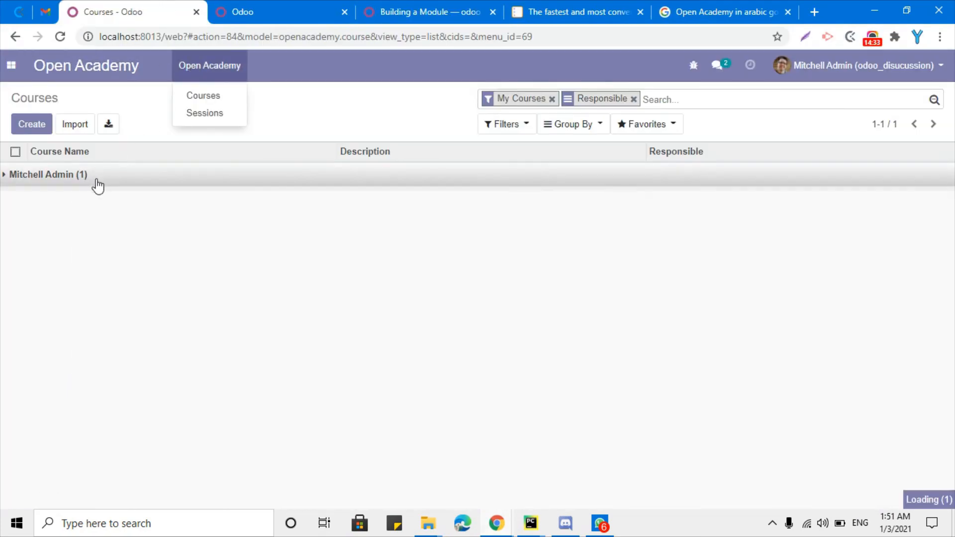
click(143, 201)
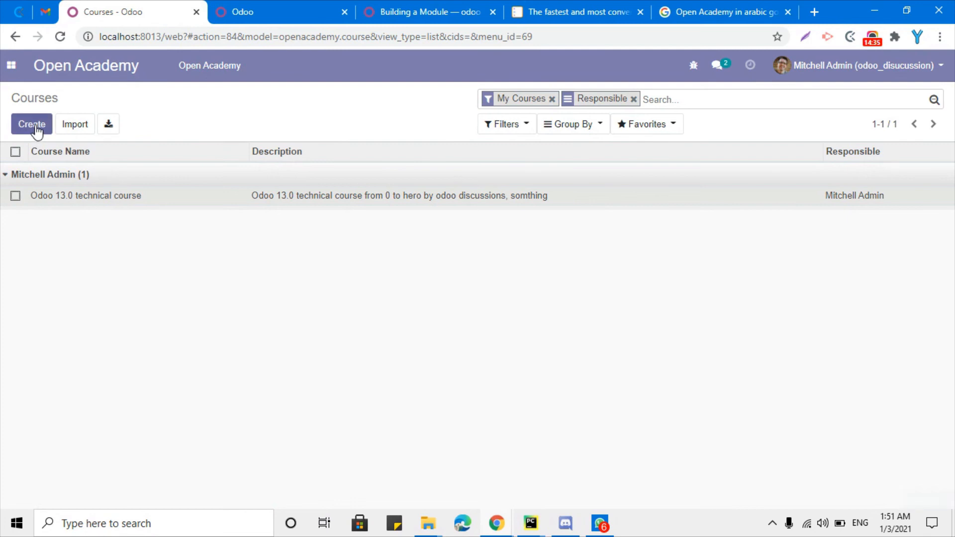
click(31, 125)
drag(245, 192, 92, 187)
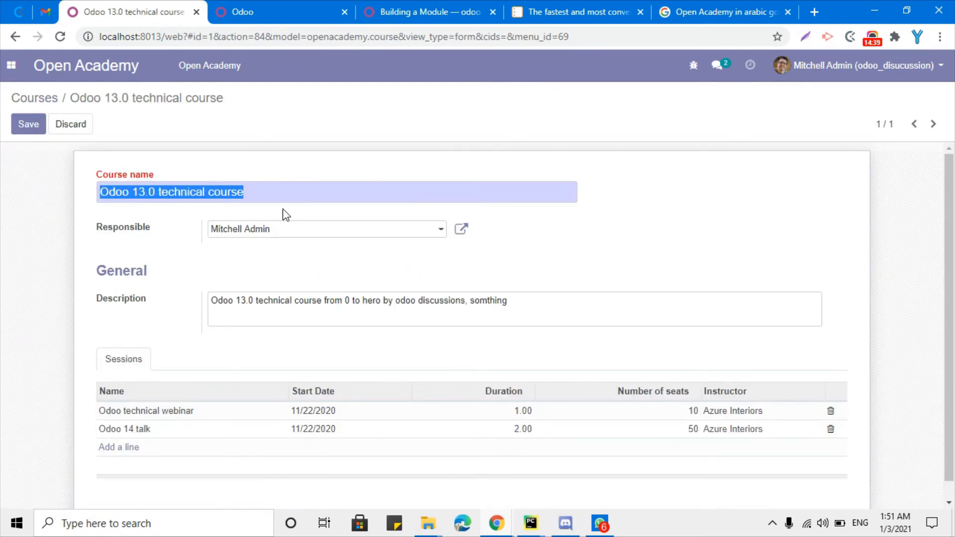
- Switch to PyCharm and add translate=True to the course_name field definition after required=True
click(530, 523)
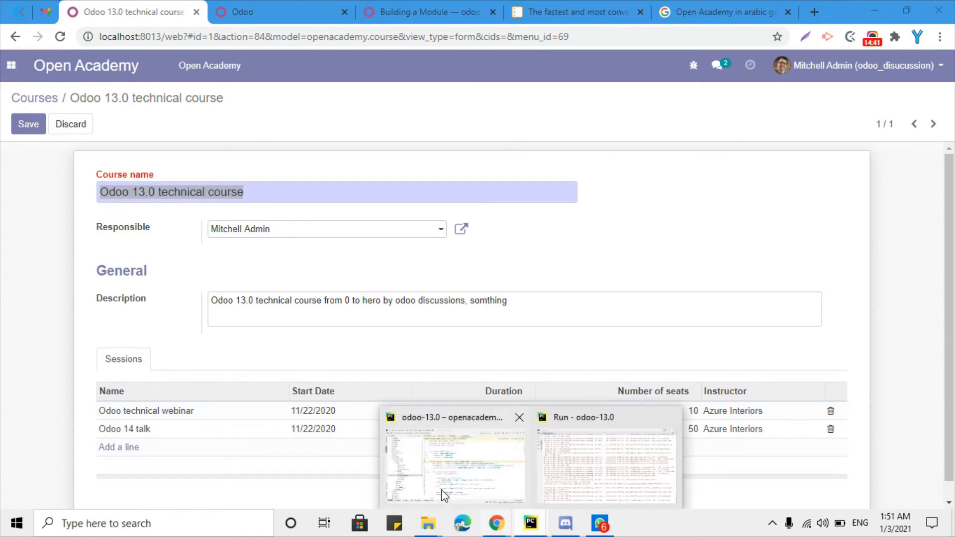
click(425, 475)
text(, translatable)
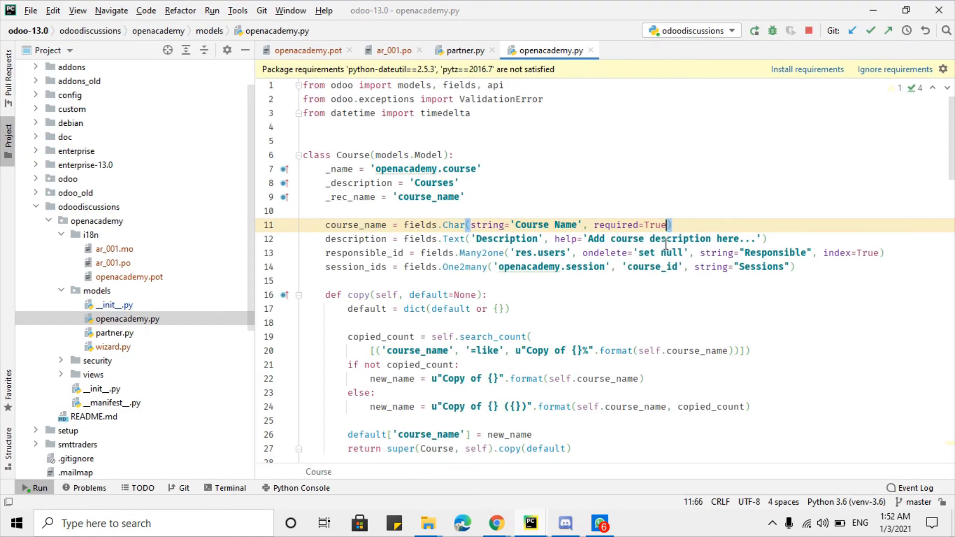
key(BackSpace)
key(BackSpace)
key(BackSpace)
key(BackSpace)
text(e)
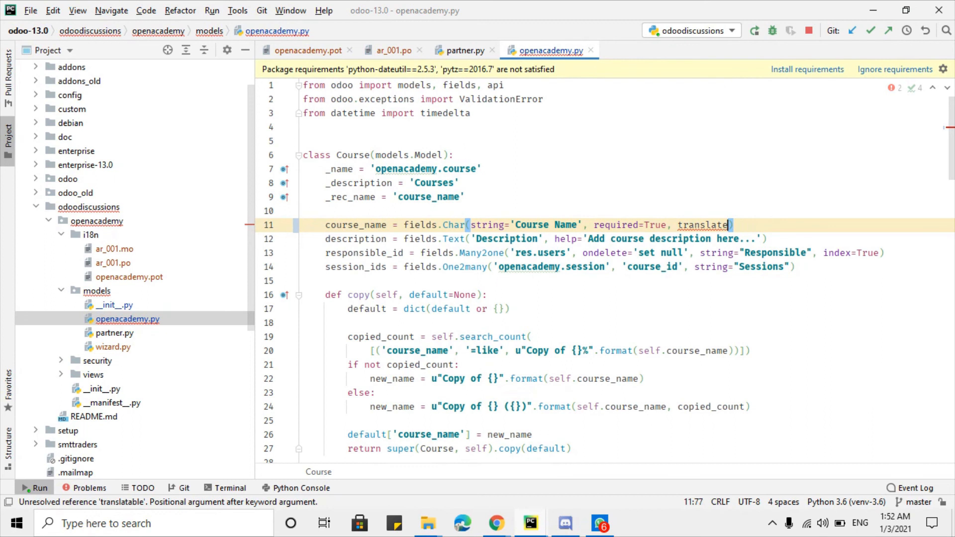
text(=True)
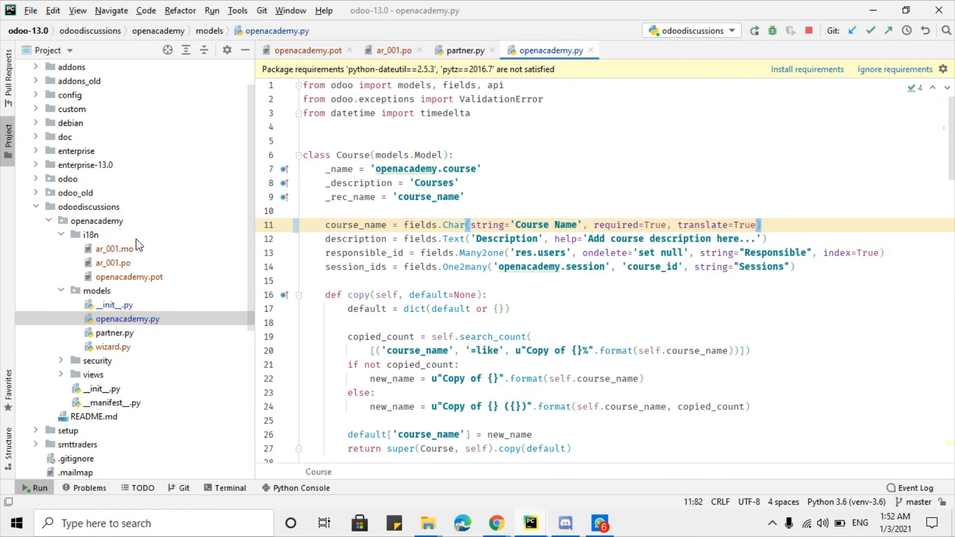
- Restart the odoodiscussions run configuration to load the changed openacademy module
click(100, 220)
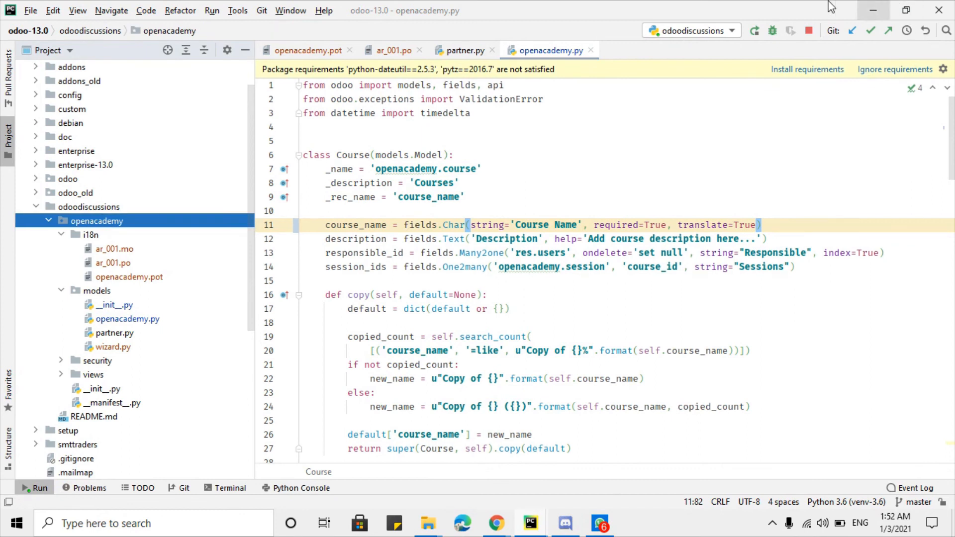
click(755, 31)
click(521, 281)
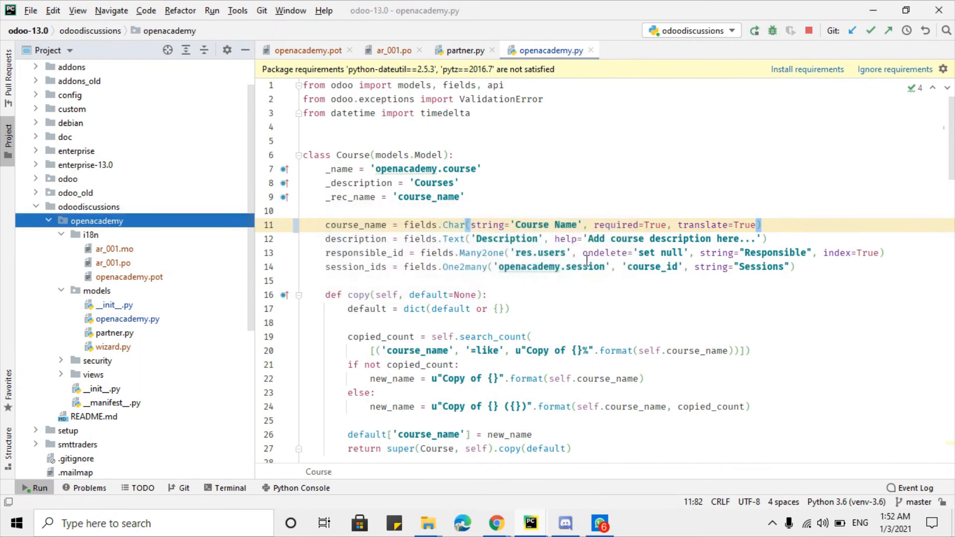
- Switch to Odoo in Chrome, open the Apps list and upgrade the Open Academy module
mouse_move(500, 518)
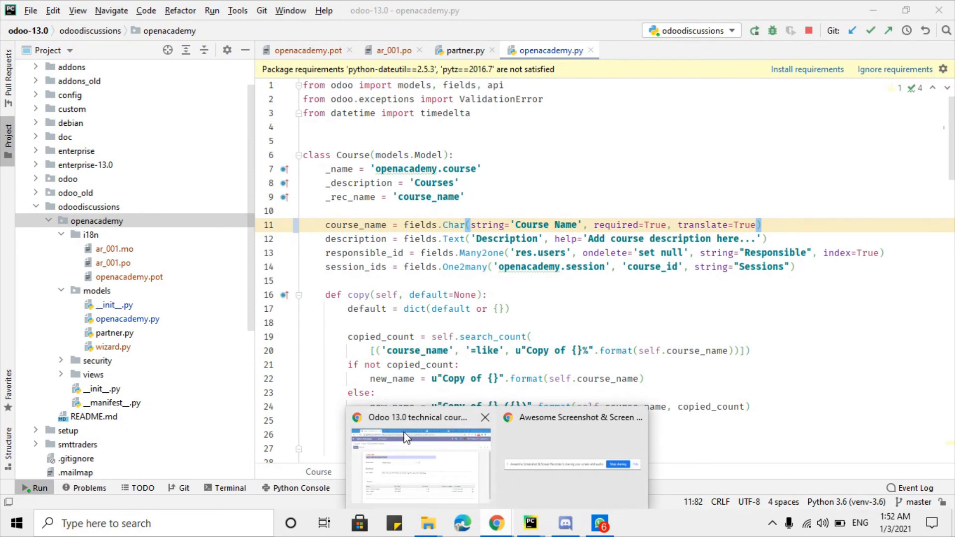
click(527, 470)
click(11, 65)
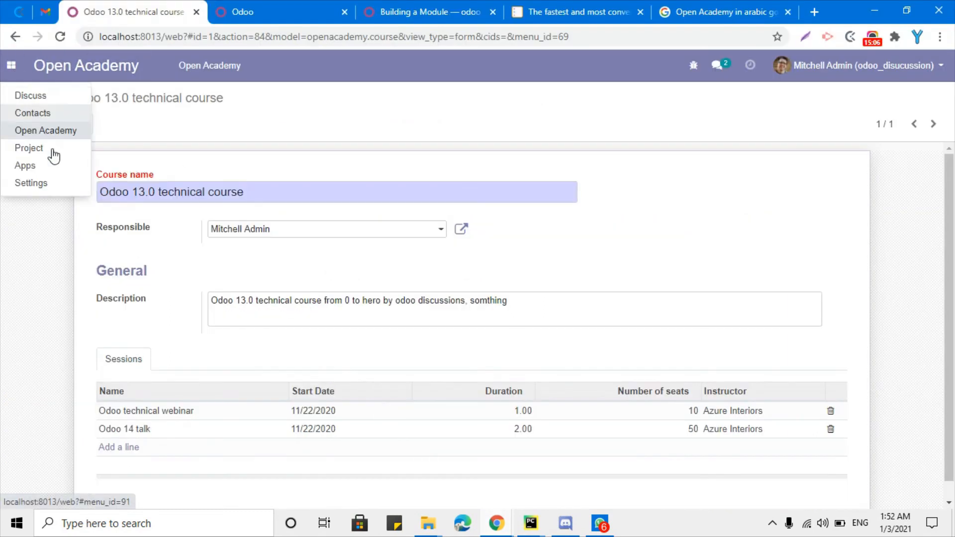
click(29, 166)
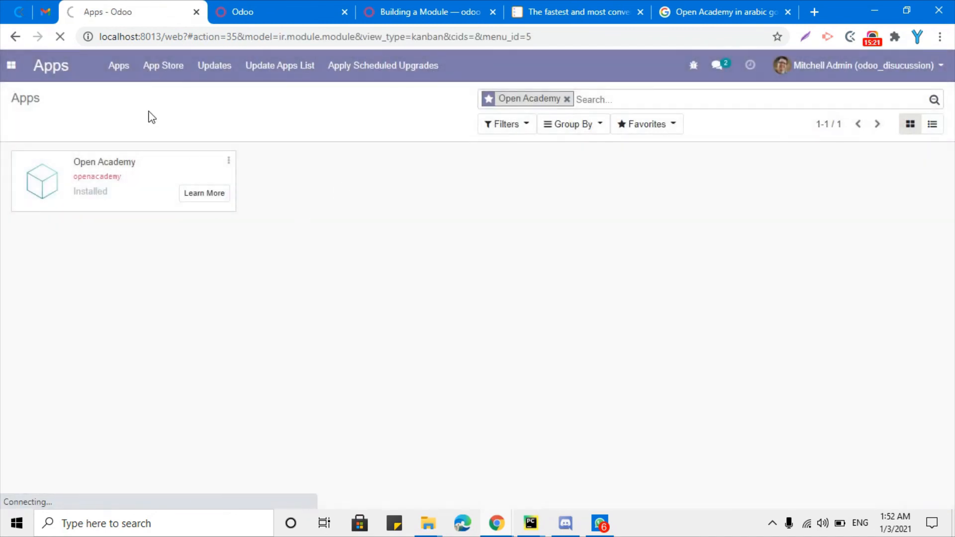
- Open the Odoo 13.0 technical course record in the Open Academy app and put it in edit mode
click(4, 75)
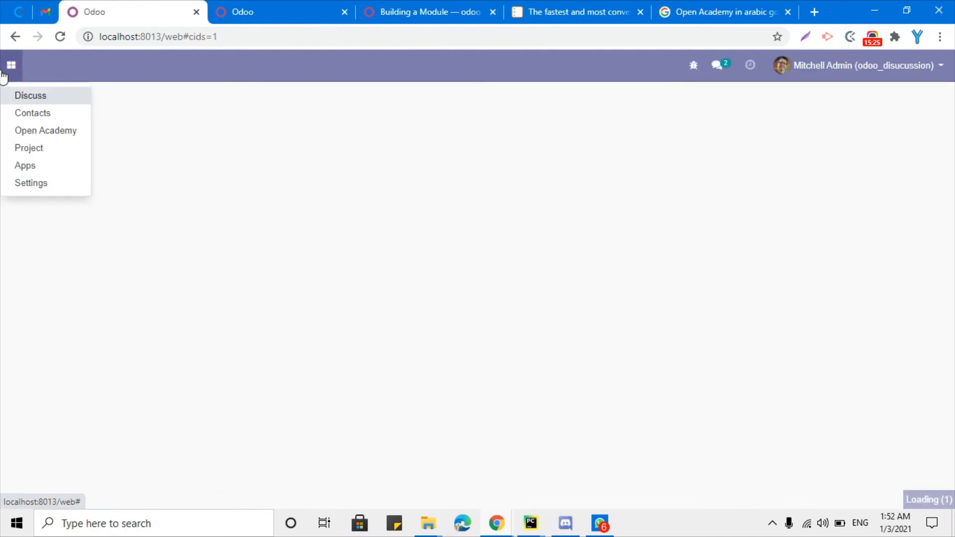
click(33, 132)
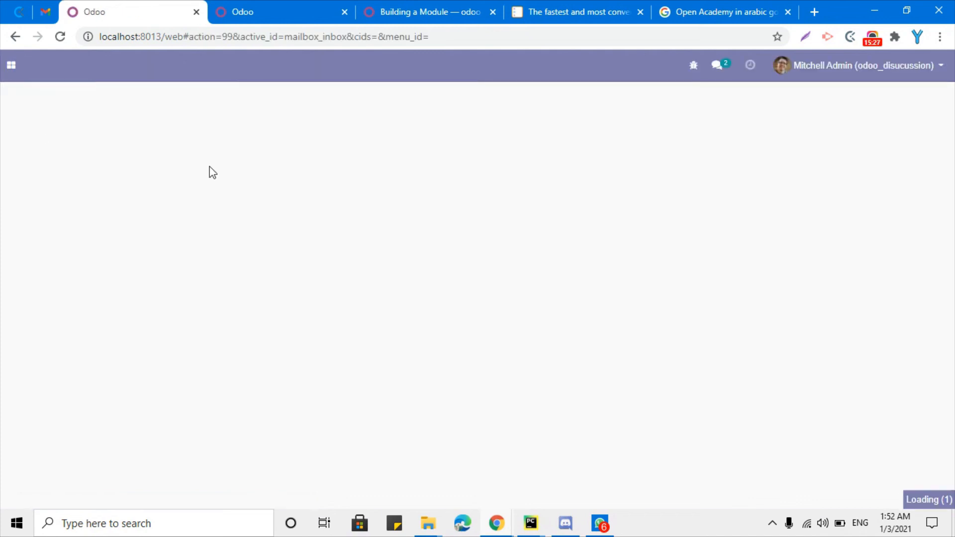
click(166, 174)
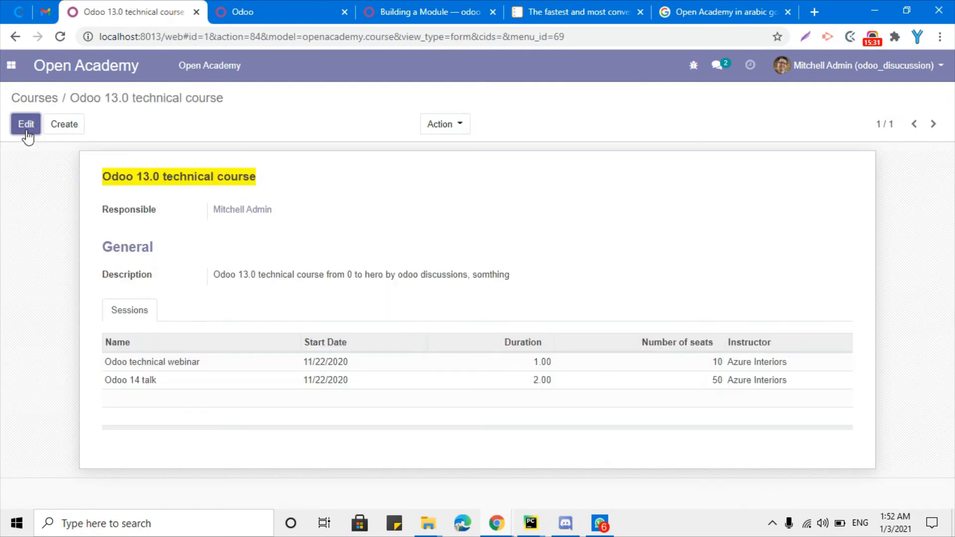
click(25, 125)
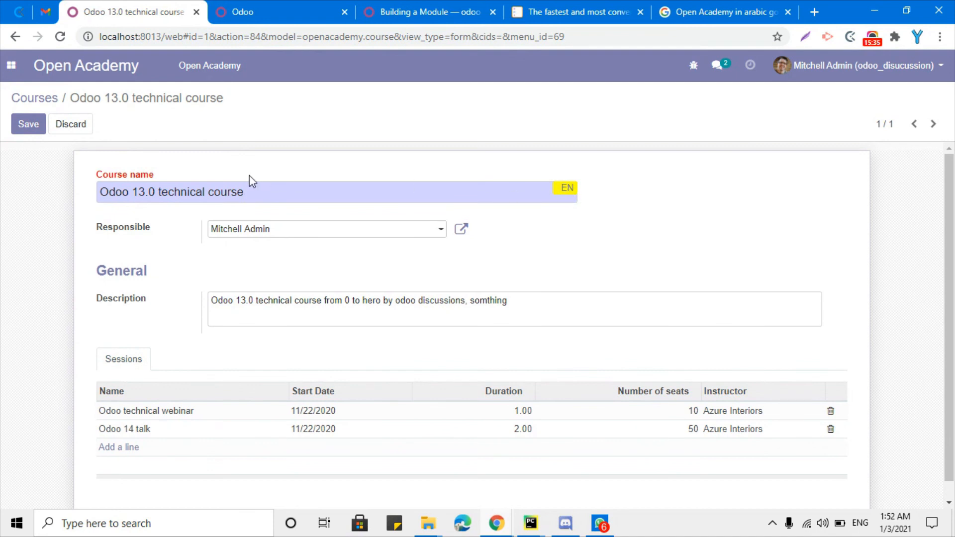
- Open the translations of the course name and copy the text in the Arabic entry
click(570, 189)
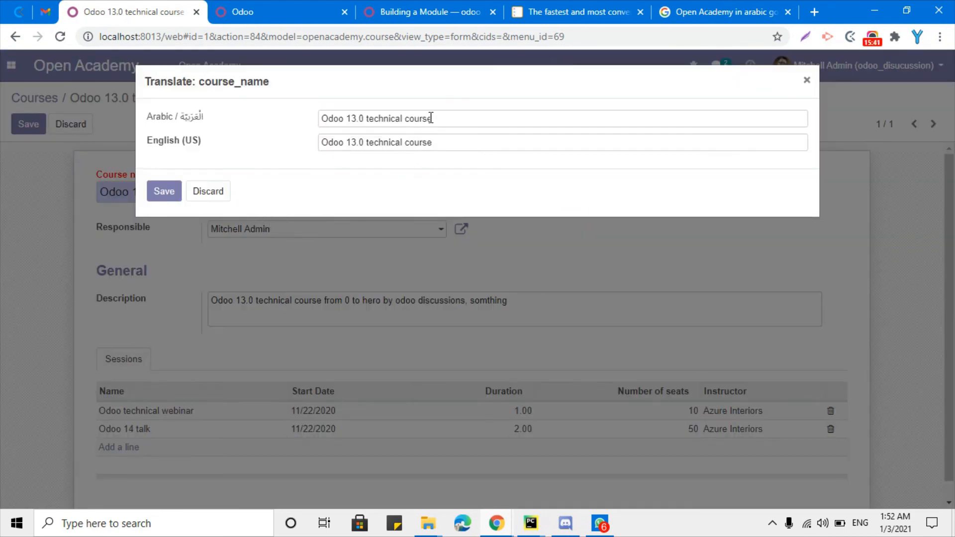
triple_click(431, 118)
key(ctrl+c)
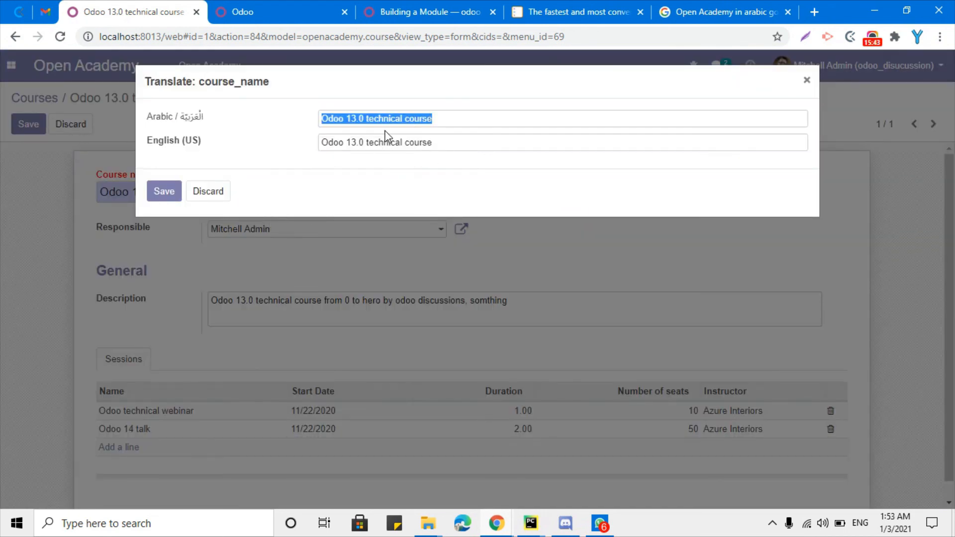
- Translate "Odoo 13.0 technical course" into Arabic with Google Translate and copy the translated text
click(727, 1)
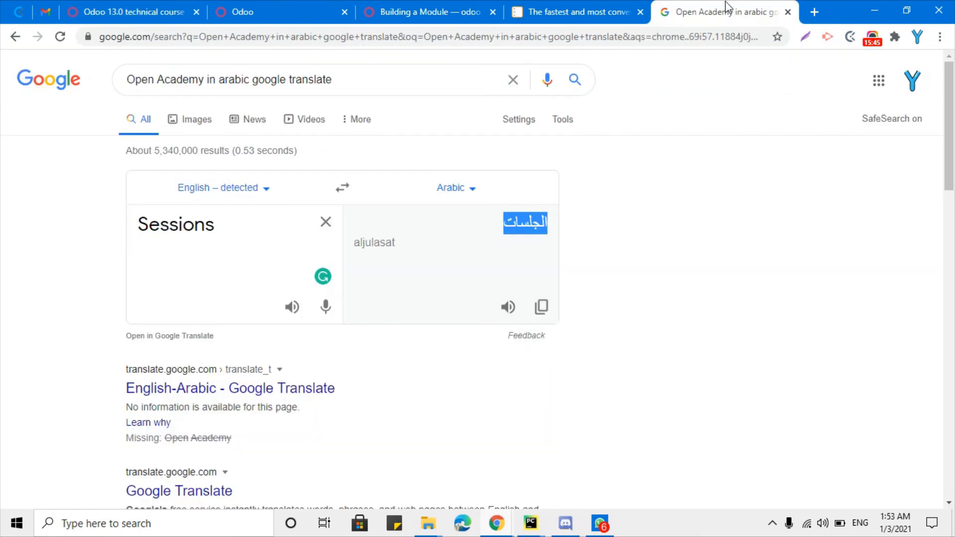
drag(241, 224, 132, 250)
key(ctrl+v)
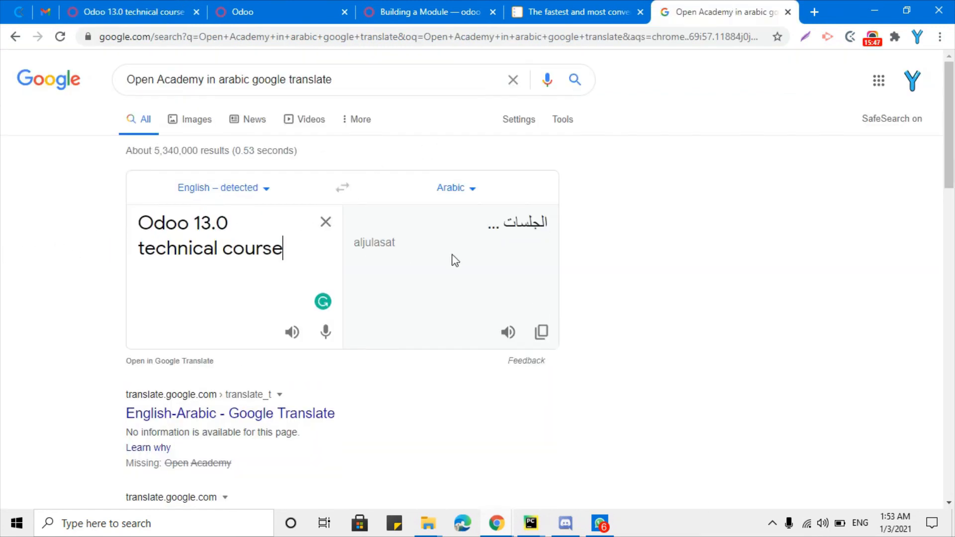
double_click(521, 225)
triple_click(521, 225)
key(ctrl+c)
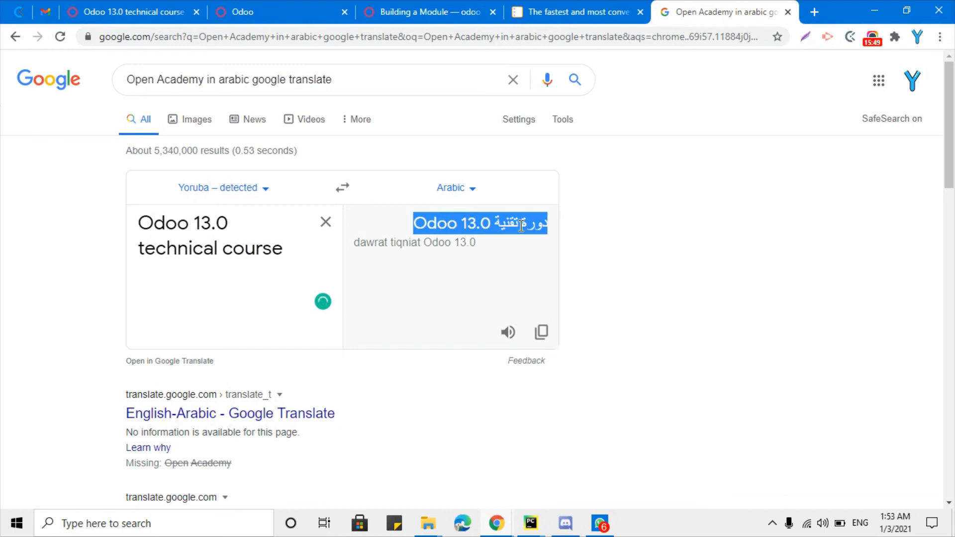
- Paste the translated text as the course name's Arabic value in Odoo, then save the translation and the course record
click(100, 11)
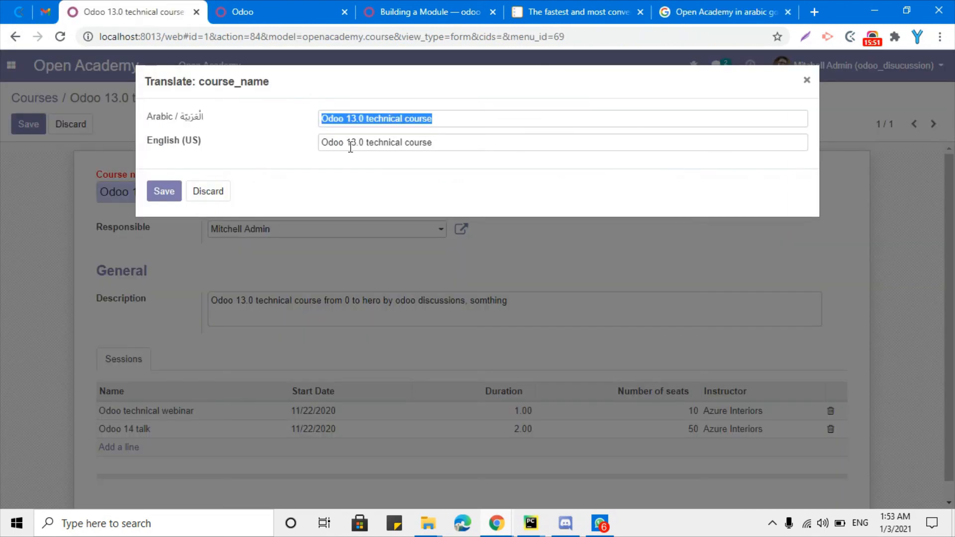
key(ctrl+v)
click(164, 191)
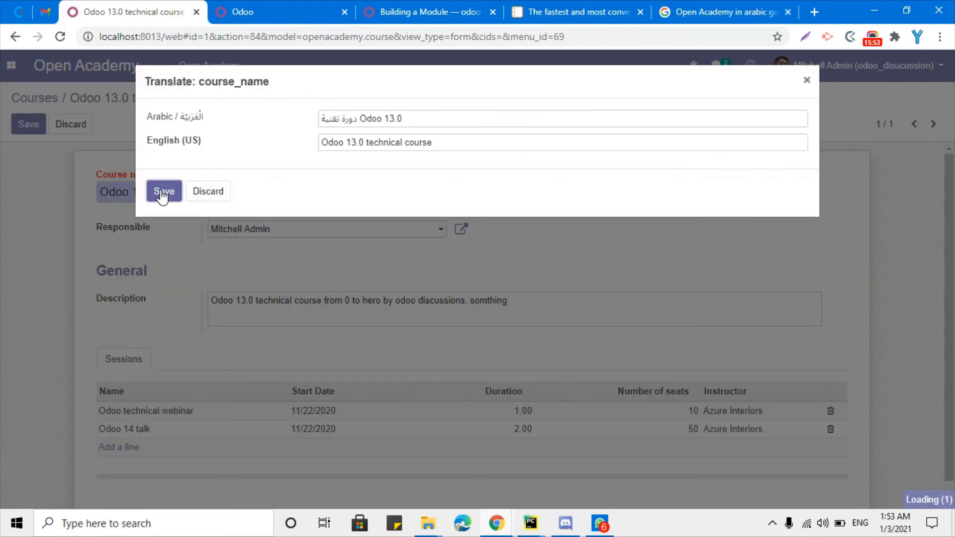
click(30, 127)
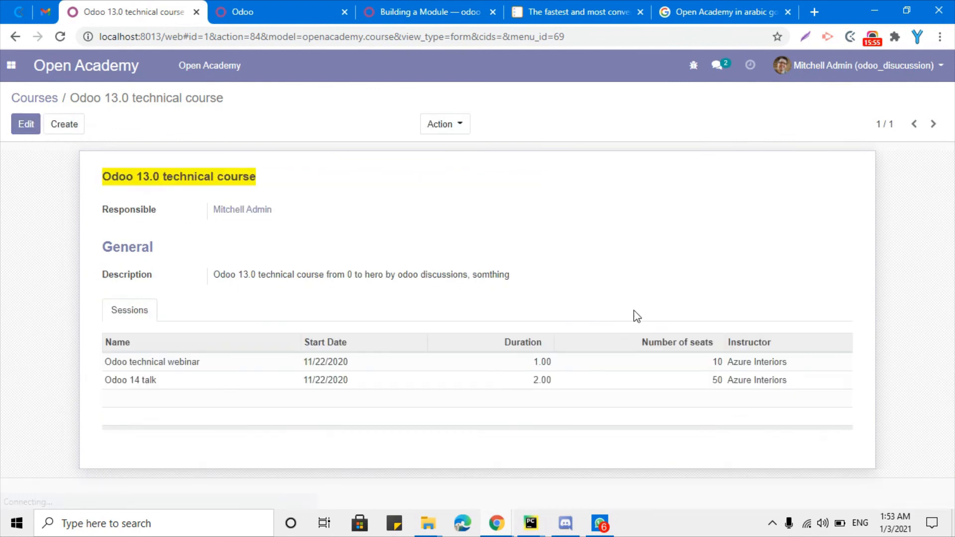
- Change the language to Arabic in the user preferences and save them
click(920, 75)
triple_click(175, 175)
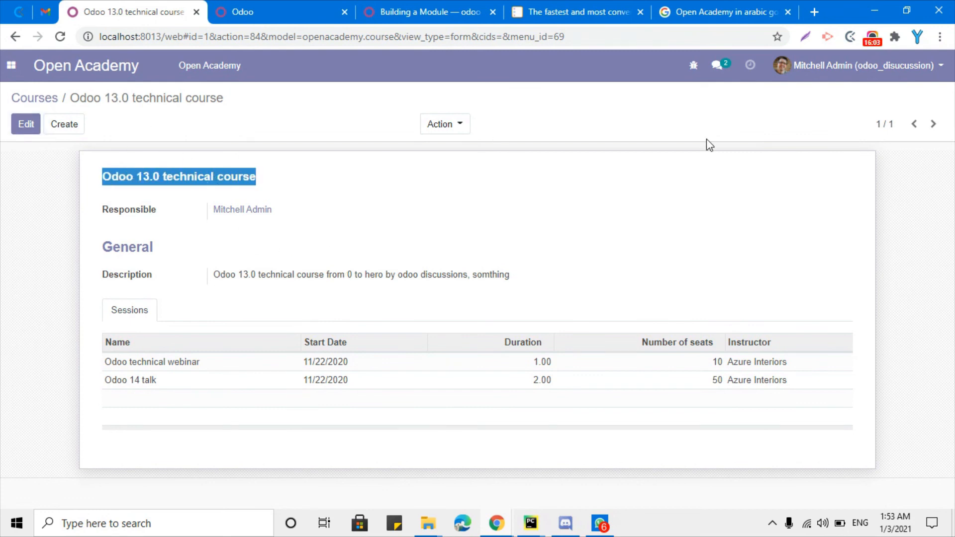
click(815, 72)
click(804, 158)
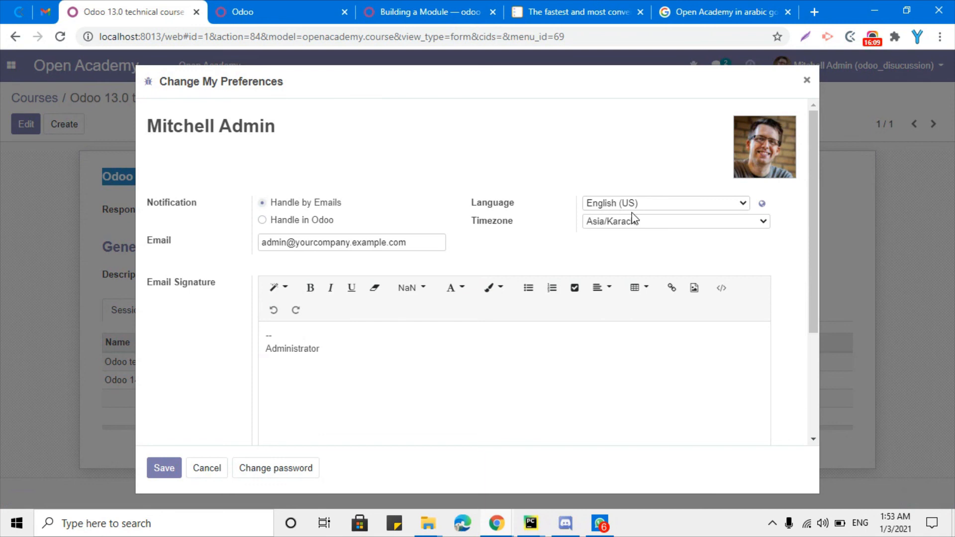
click(631, 207)
click(625, 230)
click(168, 463)
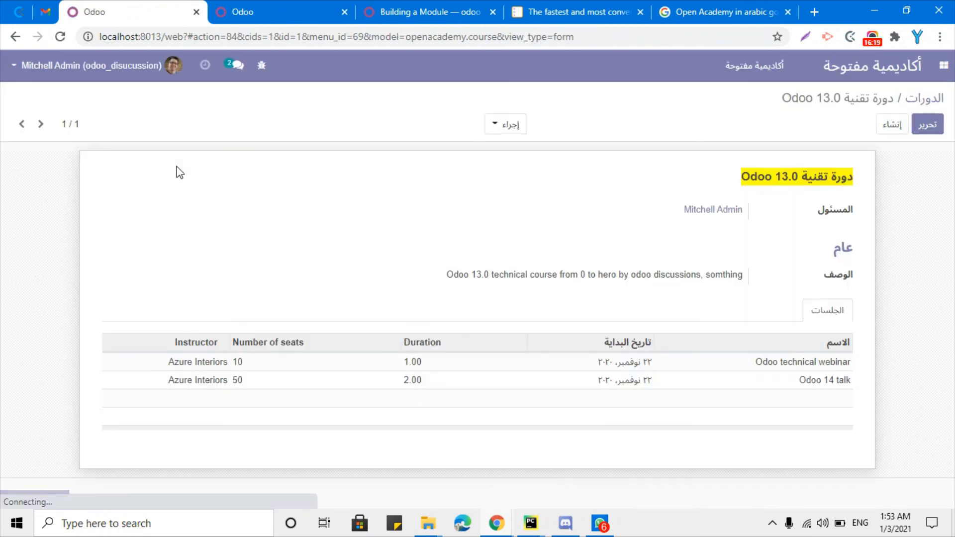
- Check the course title on the Arabic version of the course form
triple_click(774, 176)
click(760, 186)
drag(730, 176, 860, 189)
triple_click(817, 174)
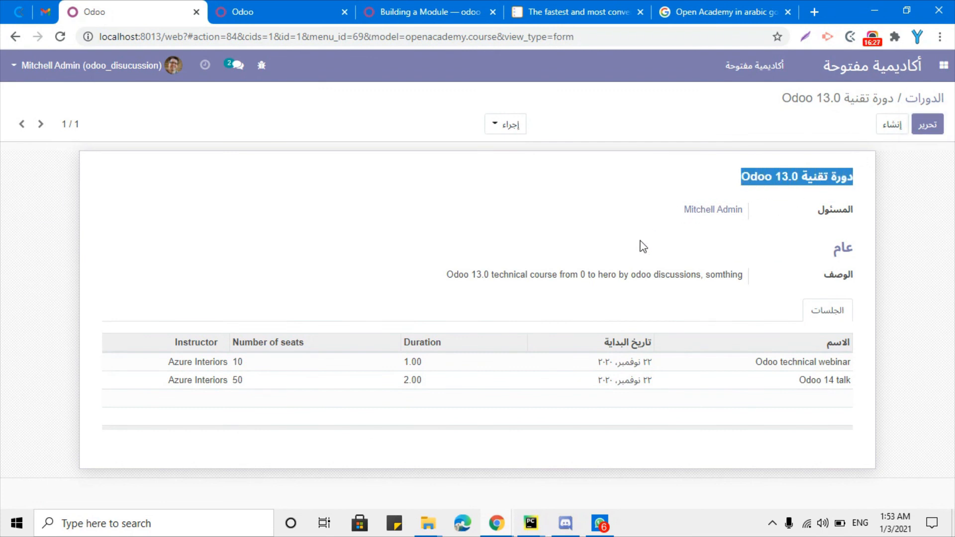
- Switch to PyCharm and examine the course_name field's translate attribute and the text strings in the copy method of openacademy.py
click(536, 523)
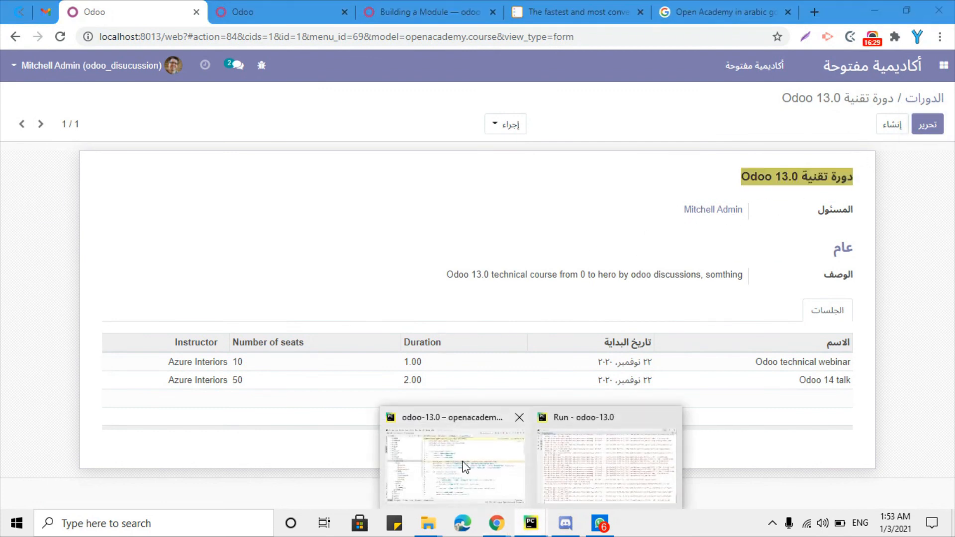
click(465, 467)
double_click(354, 224)
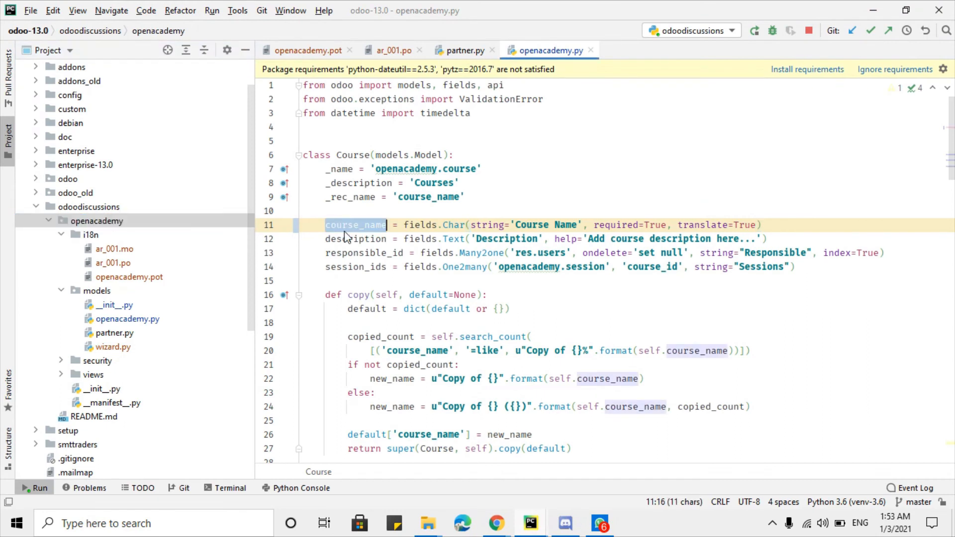
key(ctrl+x)
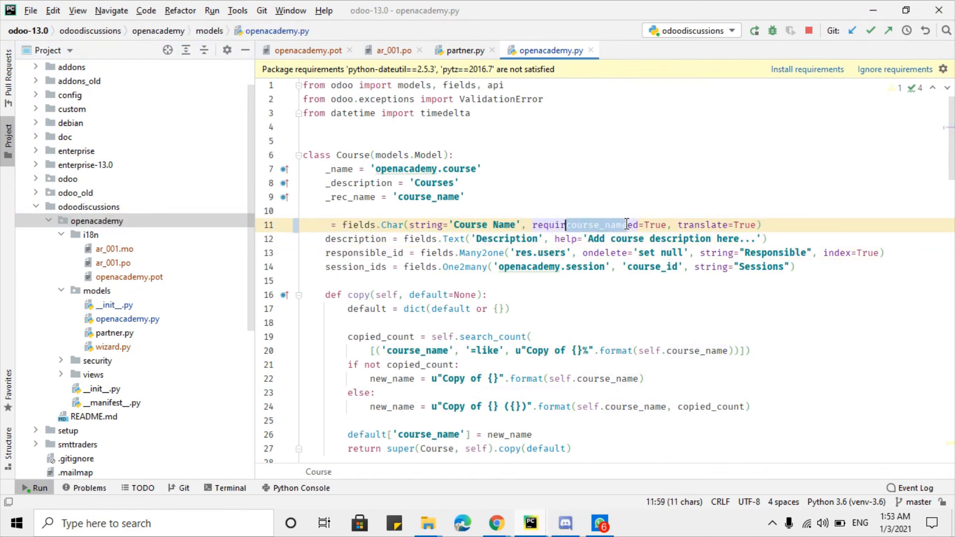
key(ctrl+z)
drag(672, 228, 750, 224)
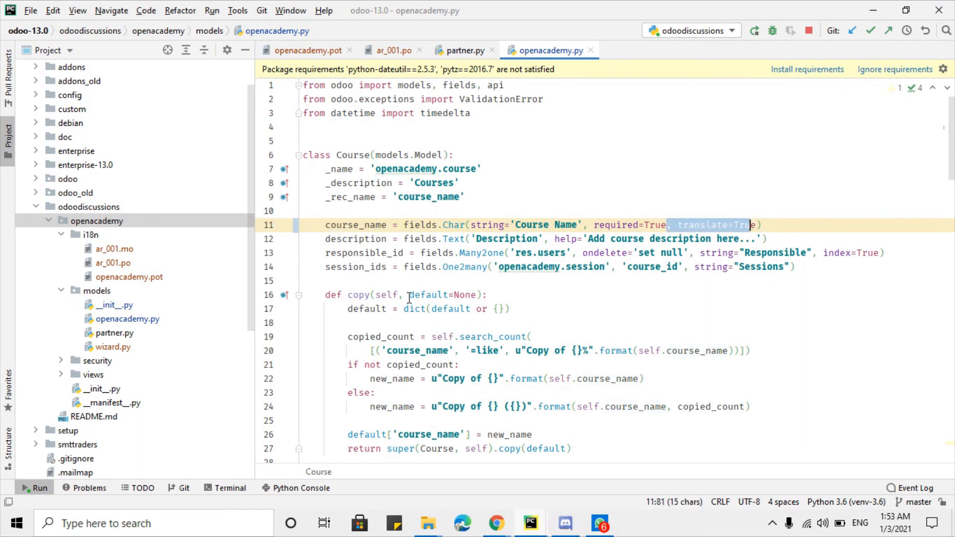
scroll(408, 296, down, 2)
double_click(400, 254)
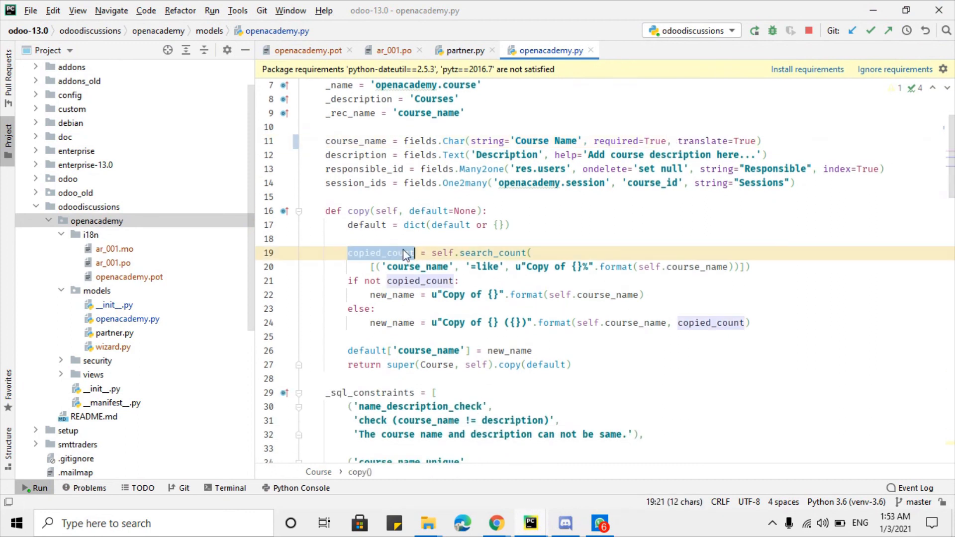
click(626, 264)
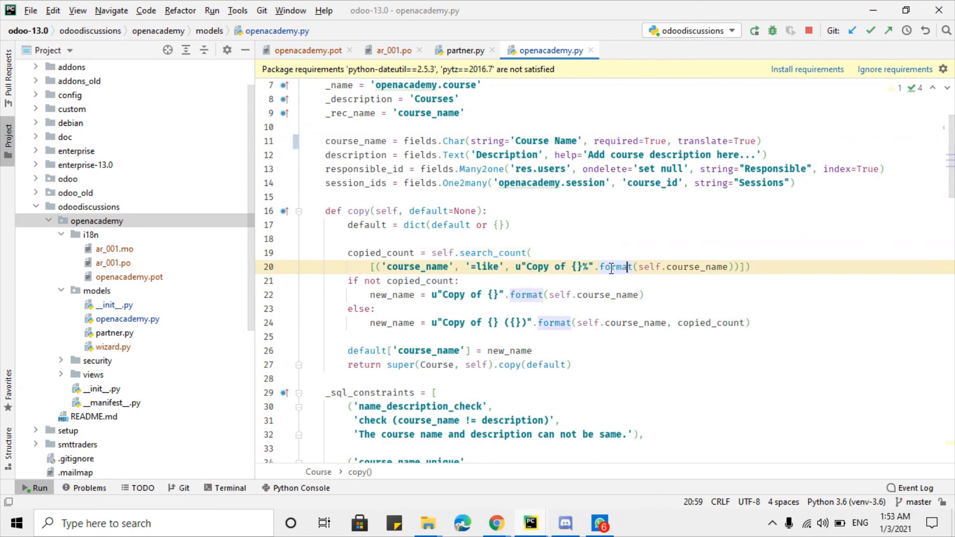
drag(382, 267, 577, 297)
scroll(572, 297, up, 2)
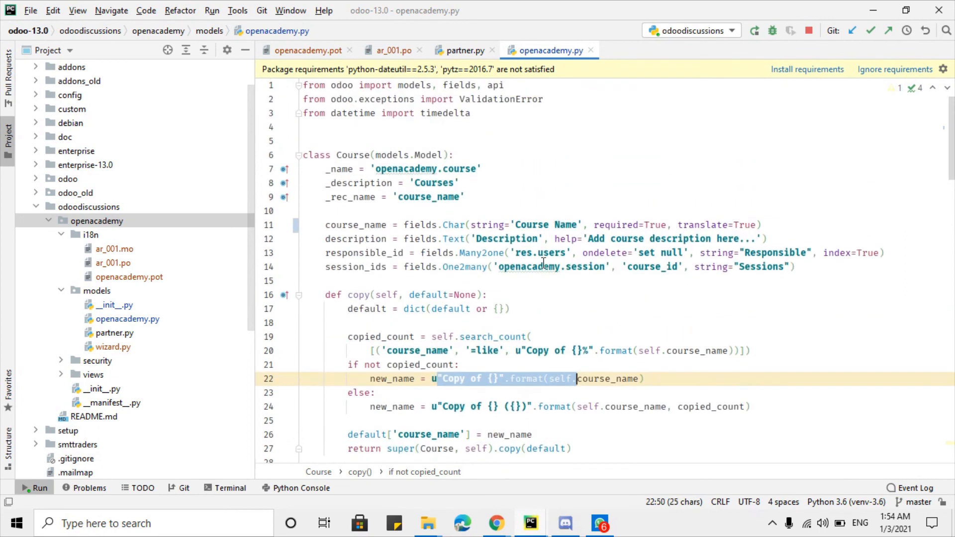
- Add the translation function _ to the odoo import line of openacademy.py
click(524, 89)
text(, )
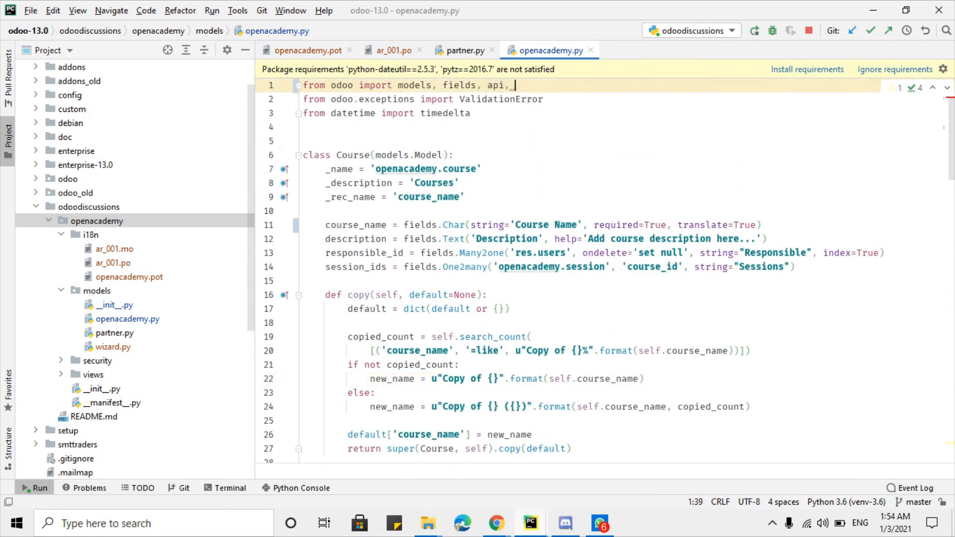
text(_)
- Wrap 'course_name', '=like', u"Copy of {}%" in the copy method's search_count domain with a _() call that closes before .format
scroll(378, 274, down, 2)
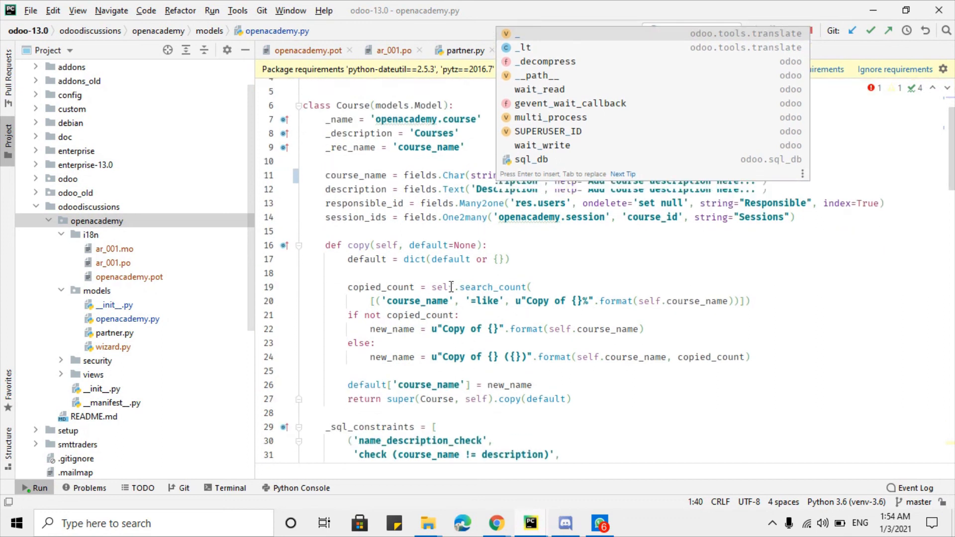
click(377, 267)
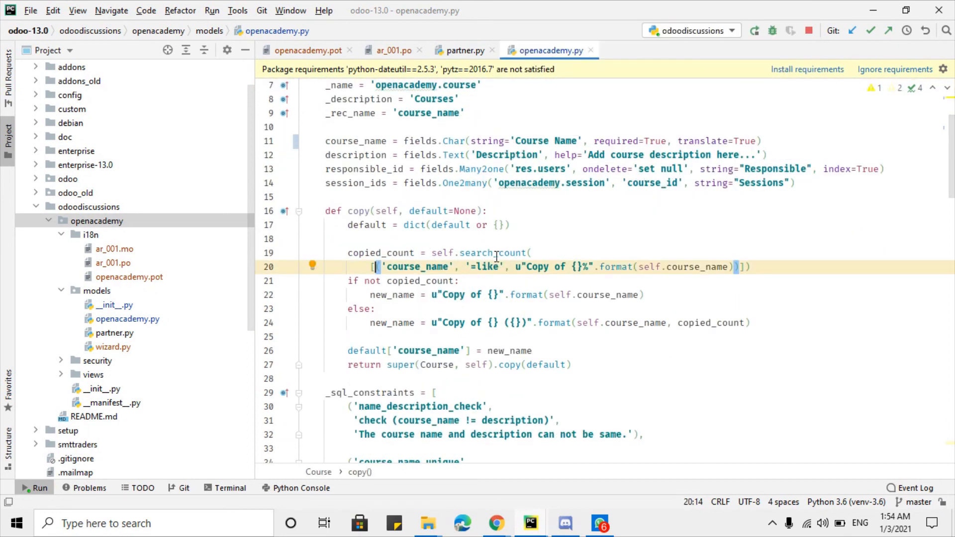
click(485, 267)
click(385, 266)
key(Left)
text(_()
key(ctrl+Right)
key(ctrl+Right)
key(ctrl+Right)
key(Right)
key(Right)
key(Right)
key(Right)
key(Right)
key(Right)
key(Right)
key(Right)
key(Right)
key(Right)
key(Right)
key(Right)
key(Right)
key(Right)
key(Right)
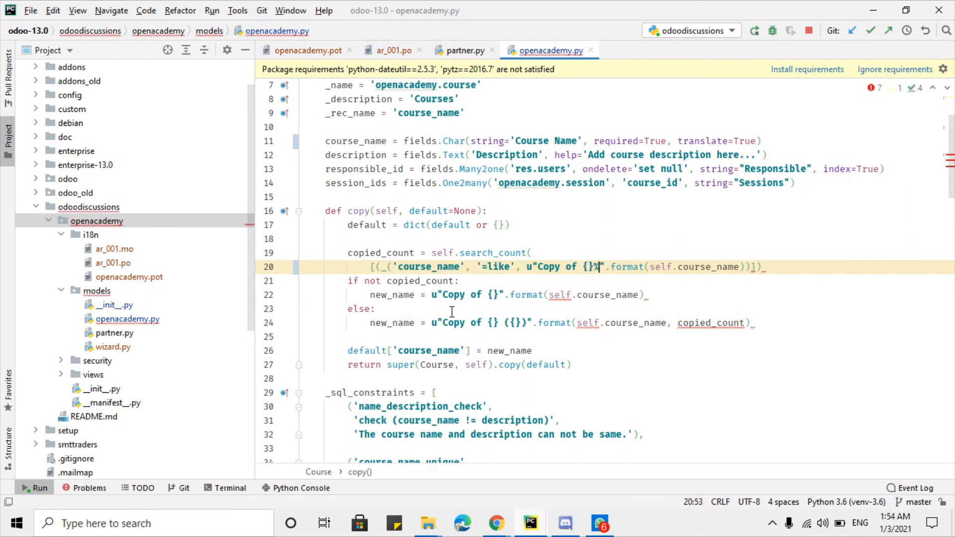
text())
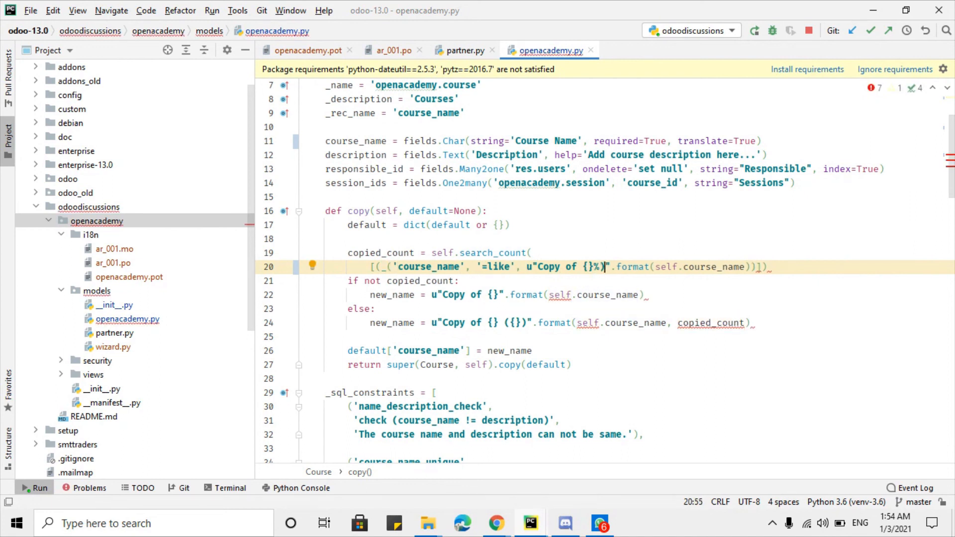
key(BackSpace)
key(Delete)
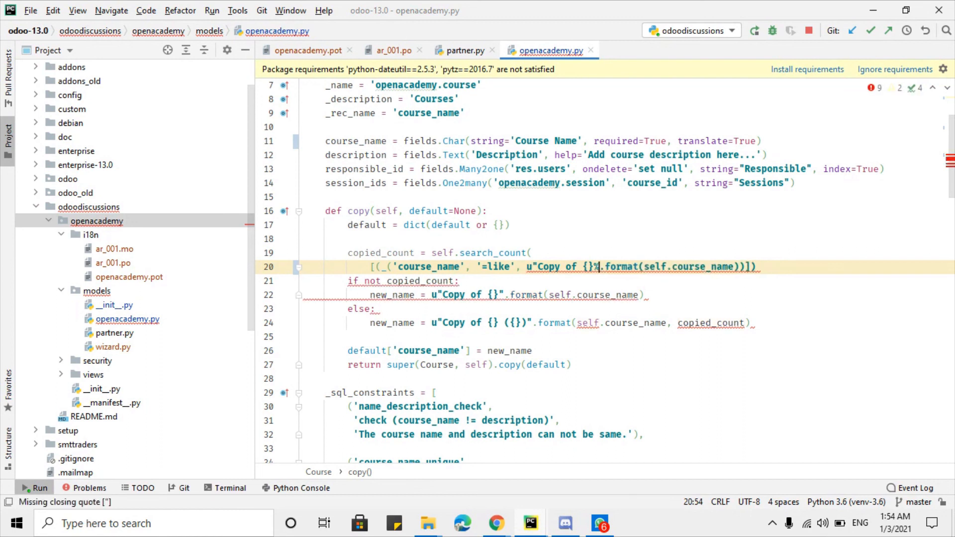
text("))
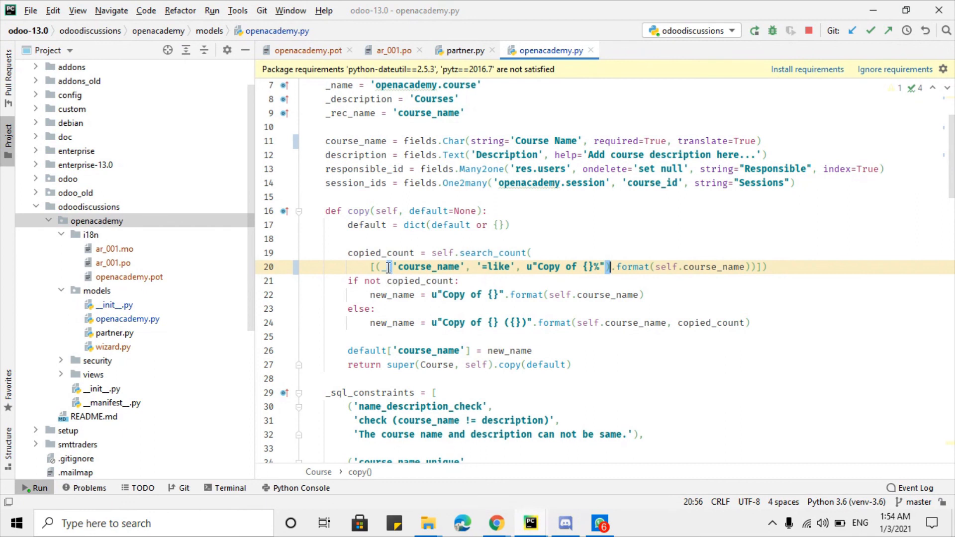
drag(387, 267, 609, 267)
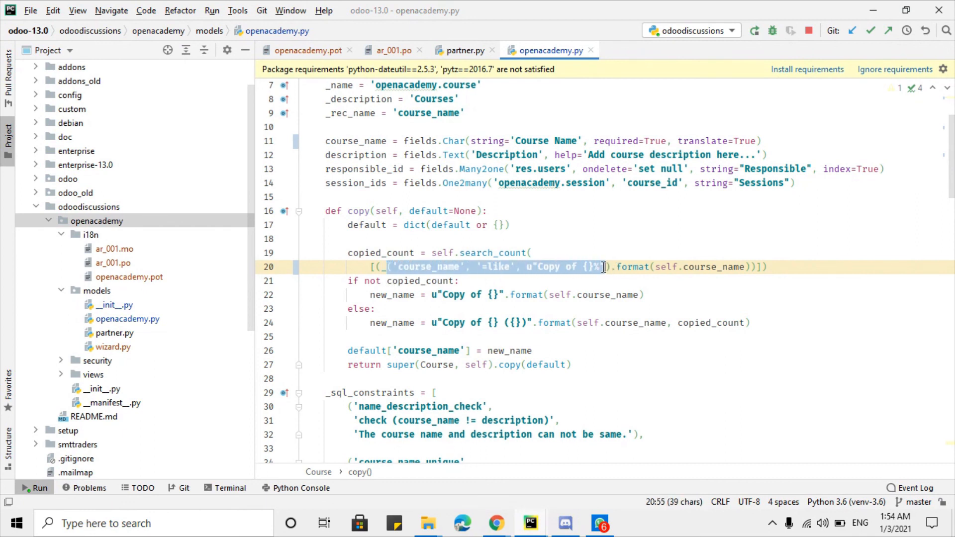